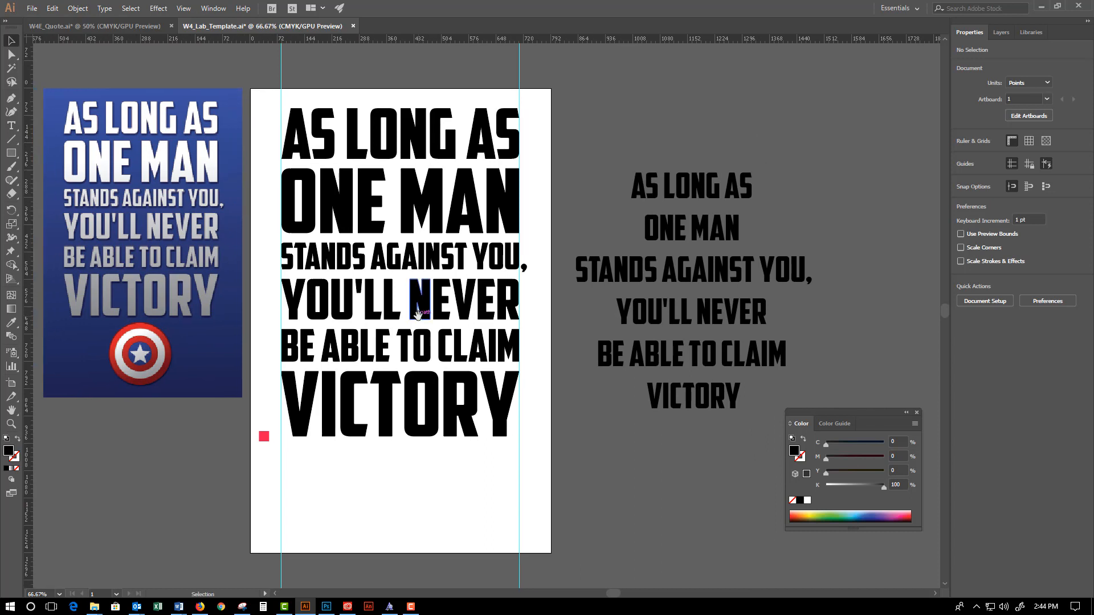
Draw a 792 by 1224 pt rectangle covering the whole artboard and fill it with the White, Black gradient swatch.
left_click(11, 153)
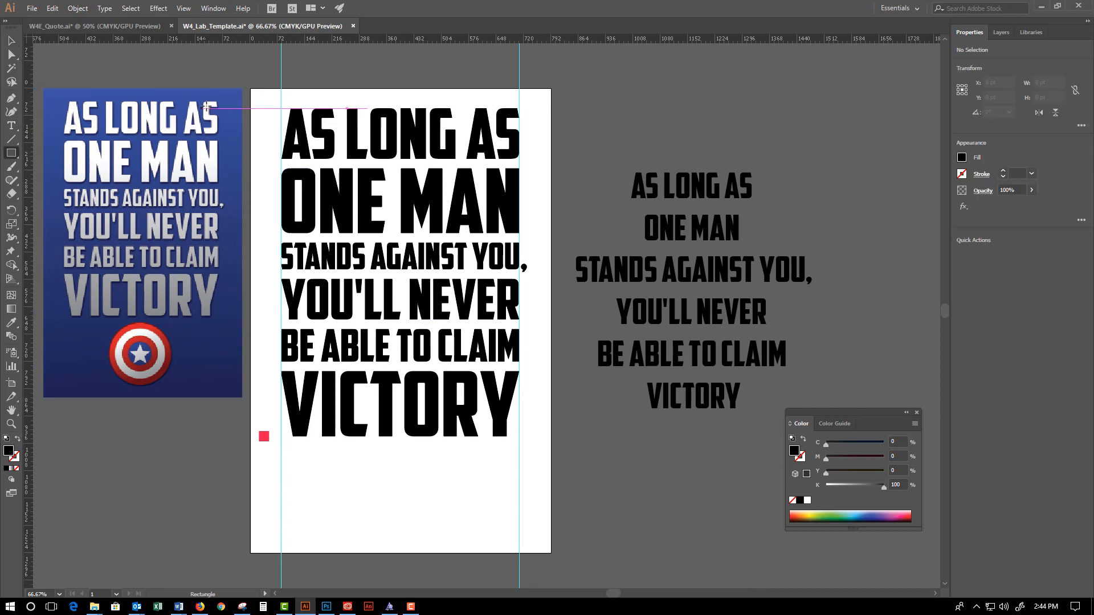
left_click_drag(250, 89, 551, 551)
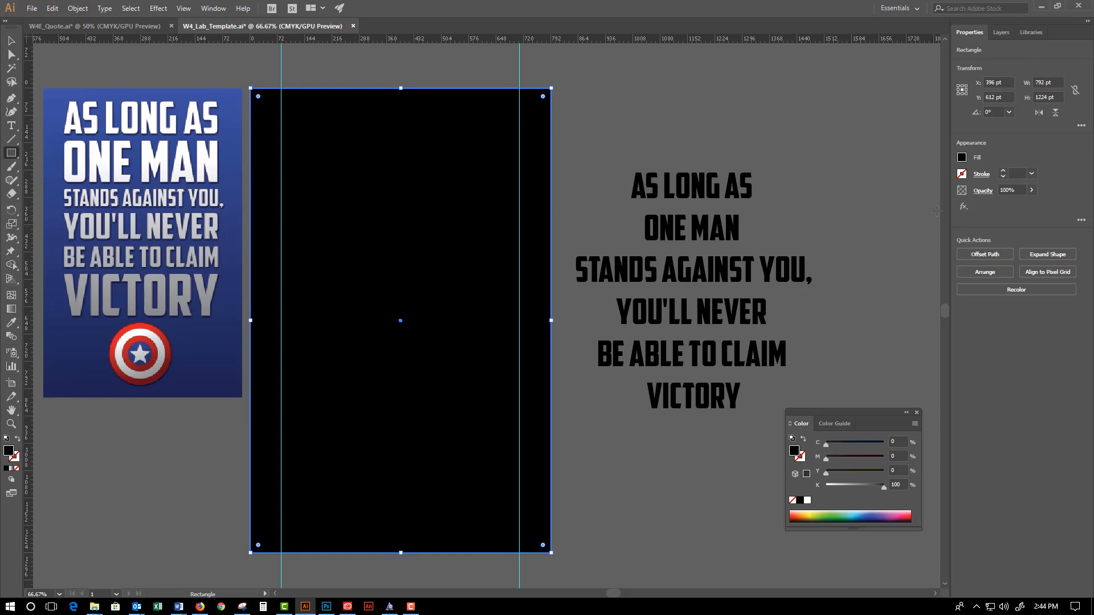
left_click(966, 161)
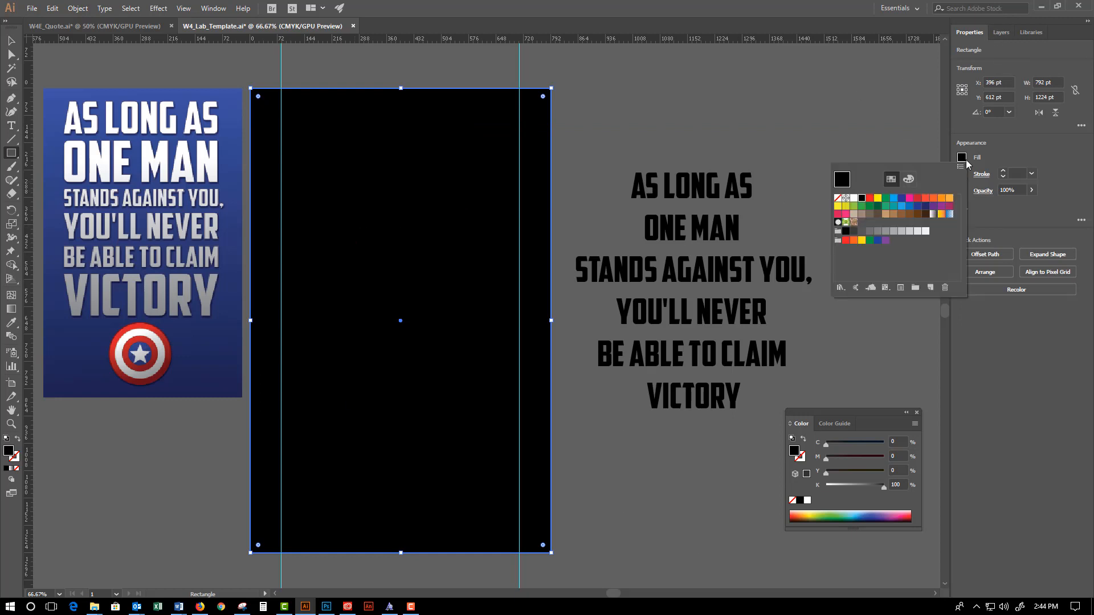
left_click(933, 214)
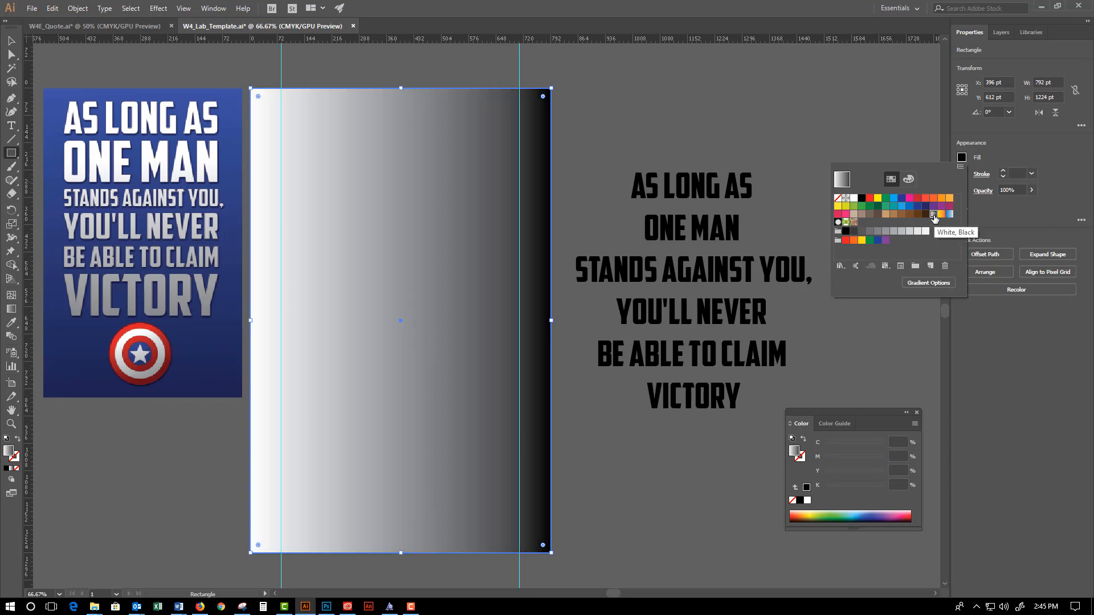
Open the gradient options for the rectangle's fill and place them clear of the artboard.
left_click(935, 283)
left_click(459, 330)
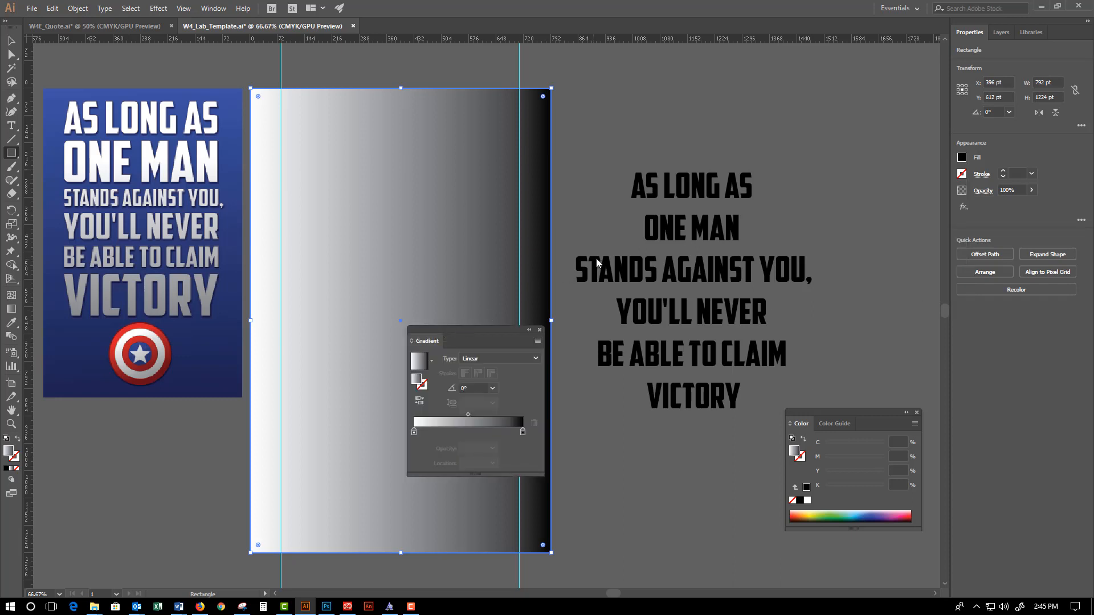
left_click_drag(491, 333, 685, 124)
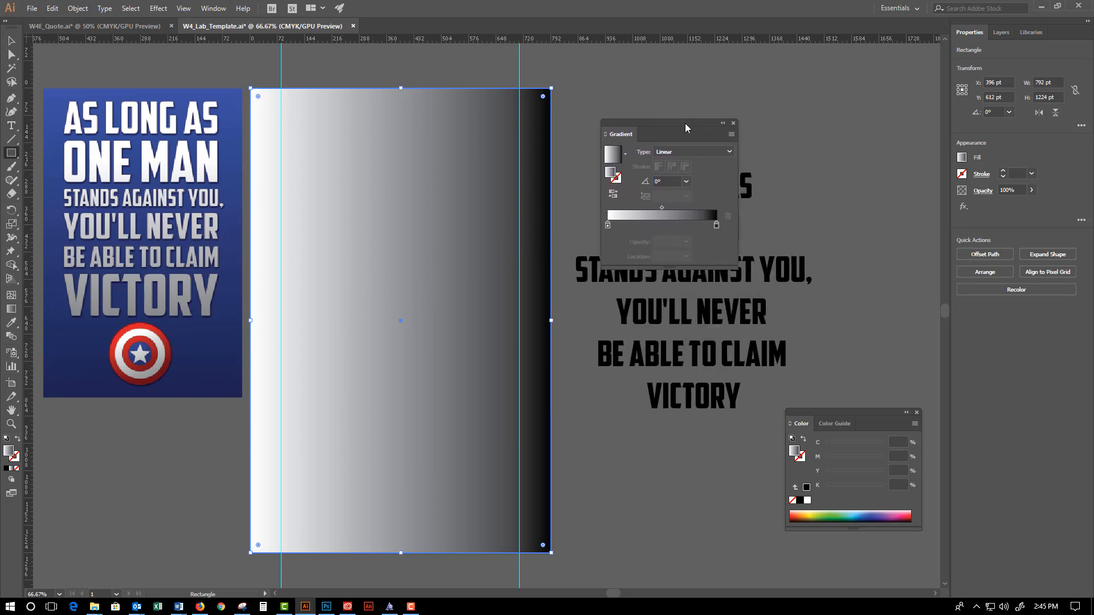
left_click(214, 9)
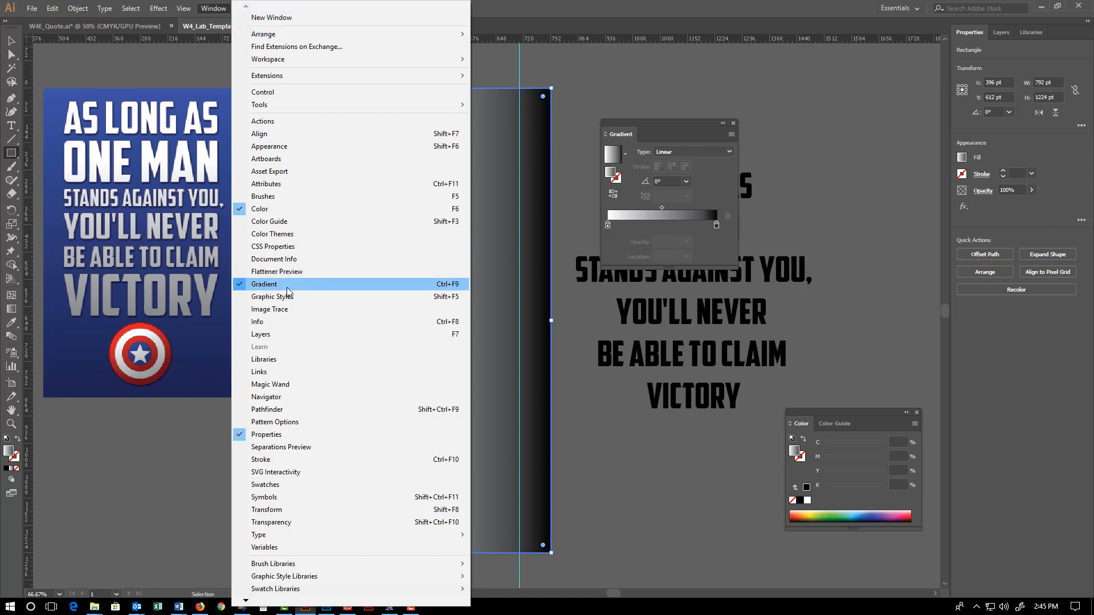
key("Escape")
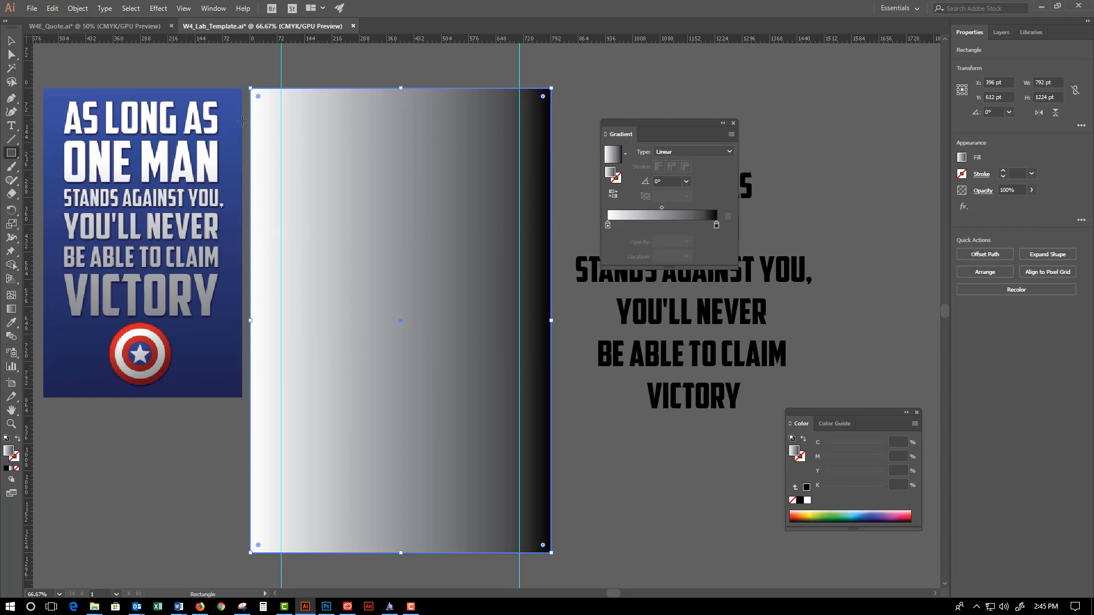
Open the white starting stop's color for editing and switch its color sliders to HSB.
left_click(608, 226)
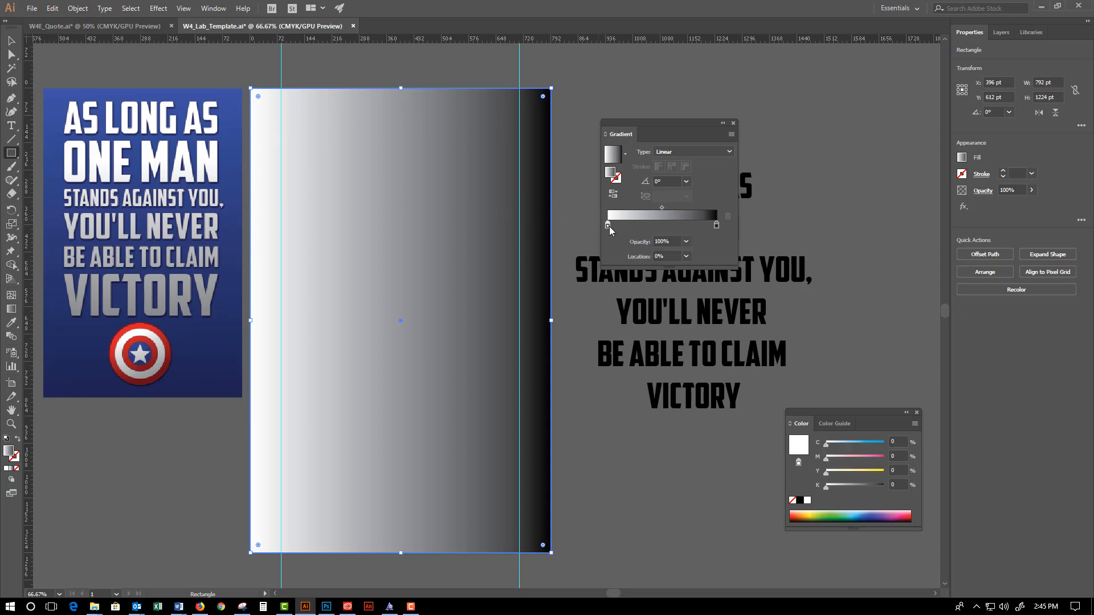
double_click(609, 226)
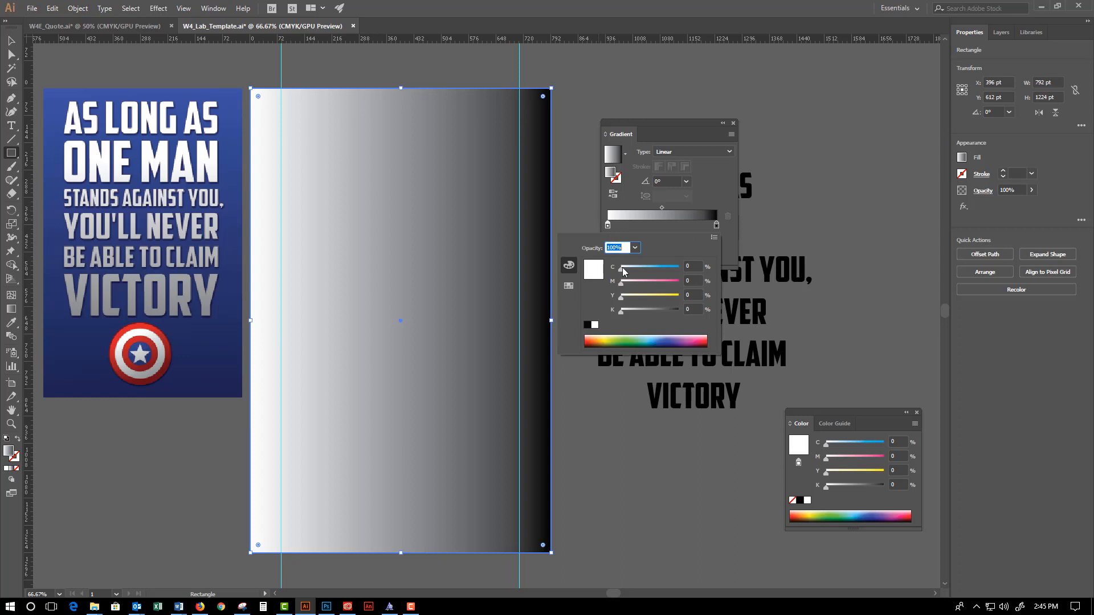
left_click(714, 237)
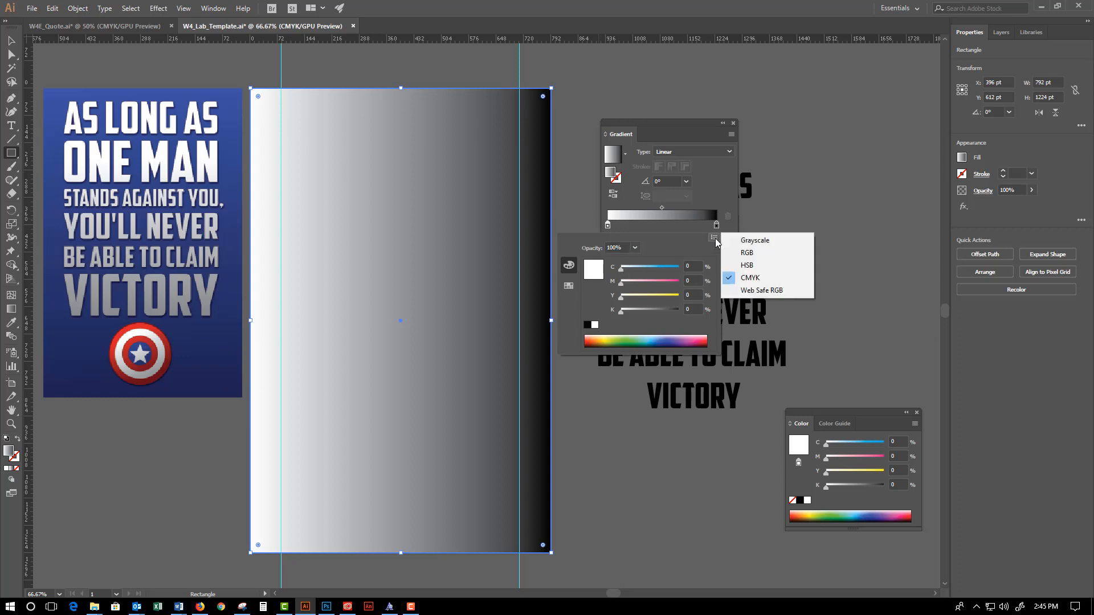
left_click(745, 264)
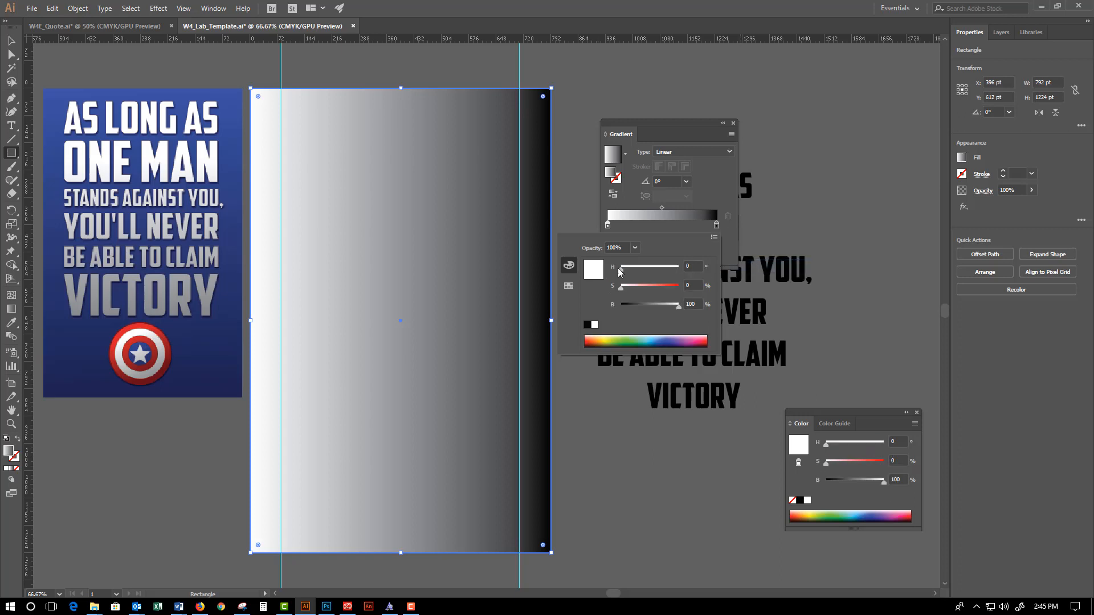
left_click(569, 286)
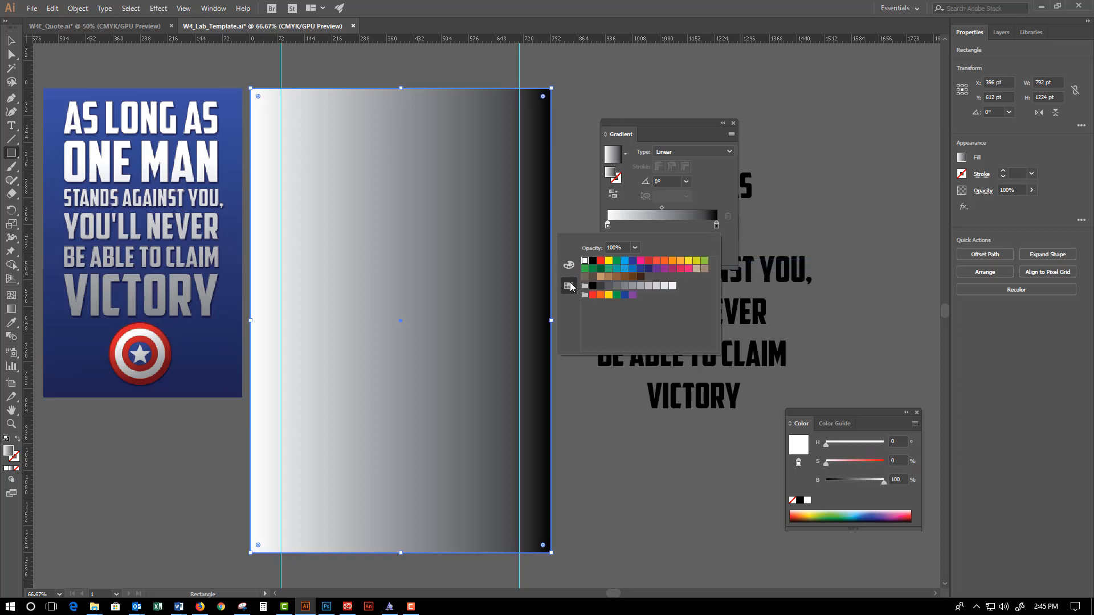
left_click(569, 265)
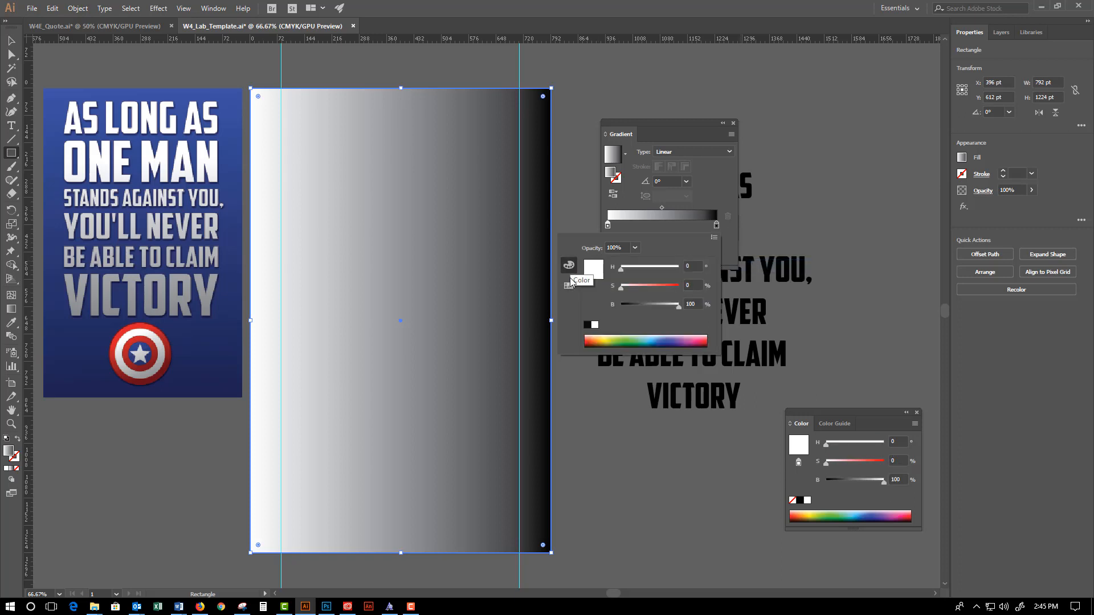
left_click(569, 285)
left_click(569, 265)
Color the gradient's starting stop a medium blue with hue 221.54°, saturation 82% and brightness 59%.
left_click(655, 337)
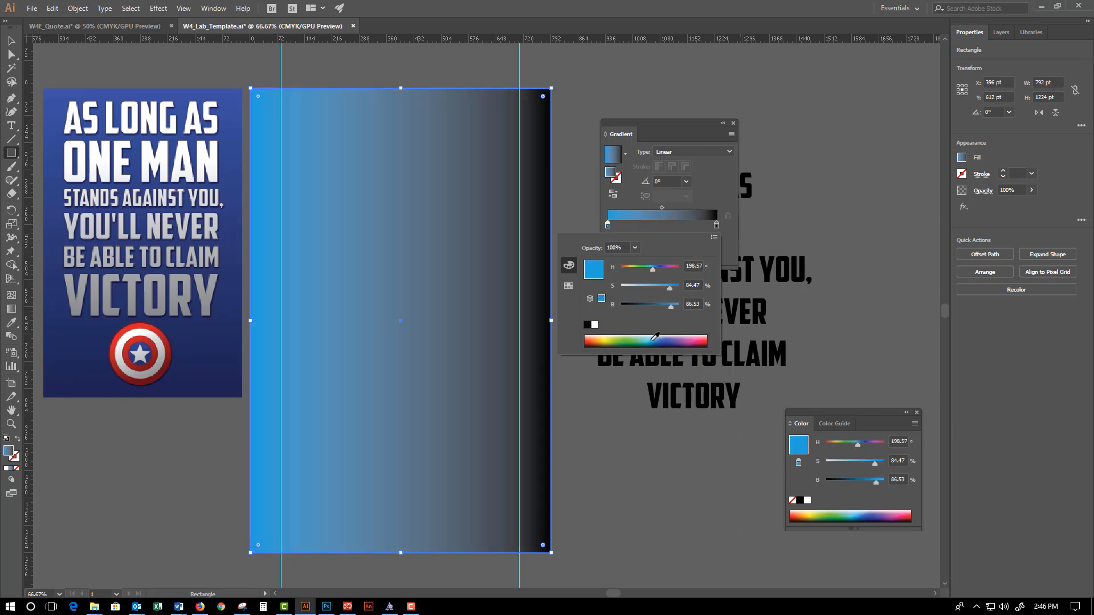
left_click(656, 339)
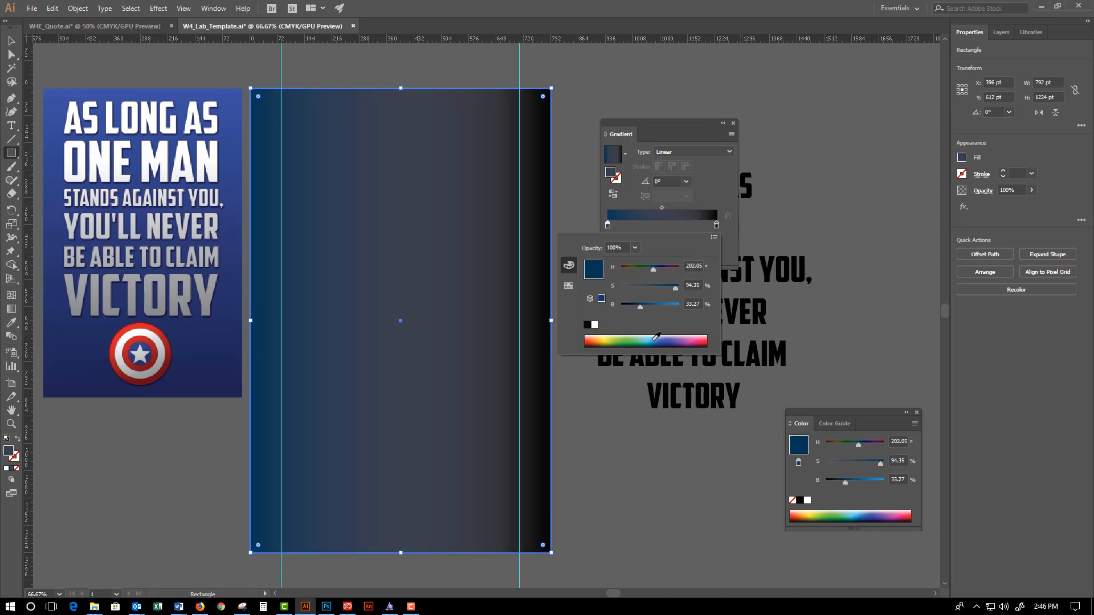
left_click_drag(641, 306, 672, 307)
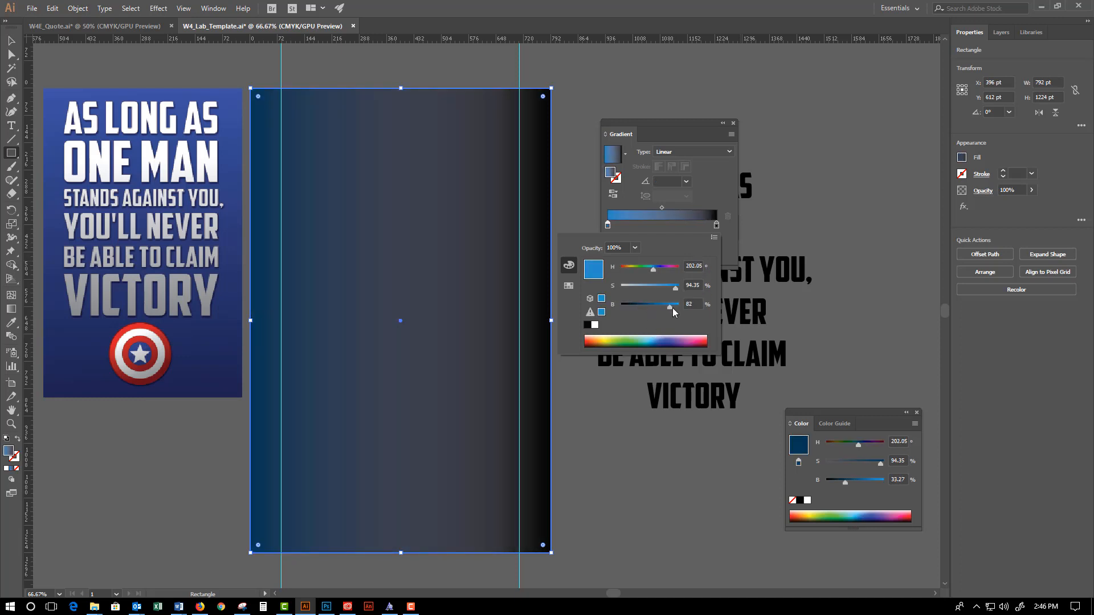
left_click(659, 336)
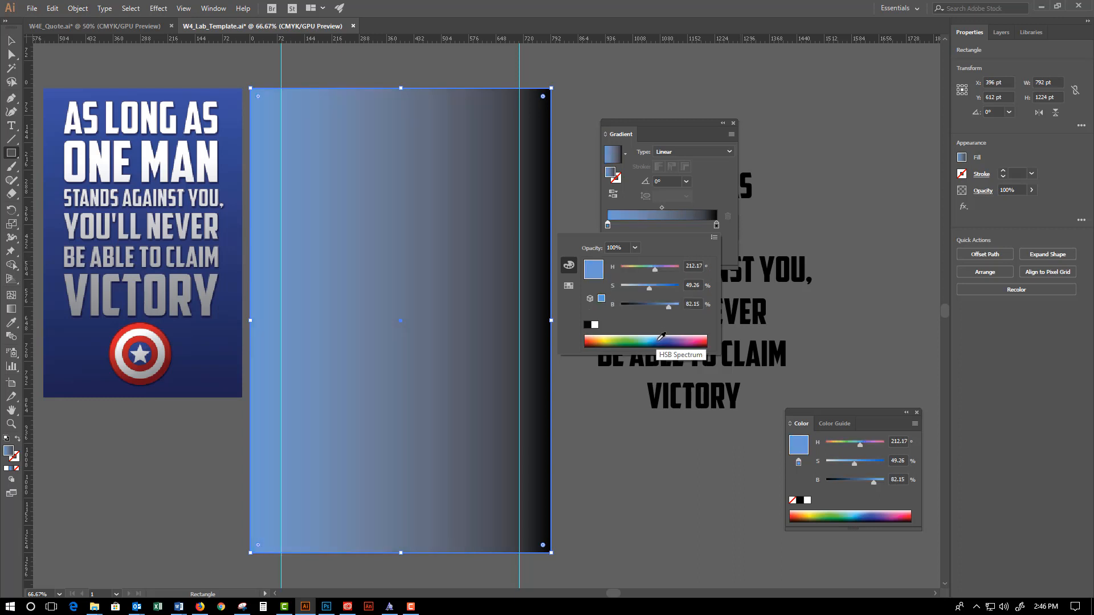
left_click(662, 338)
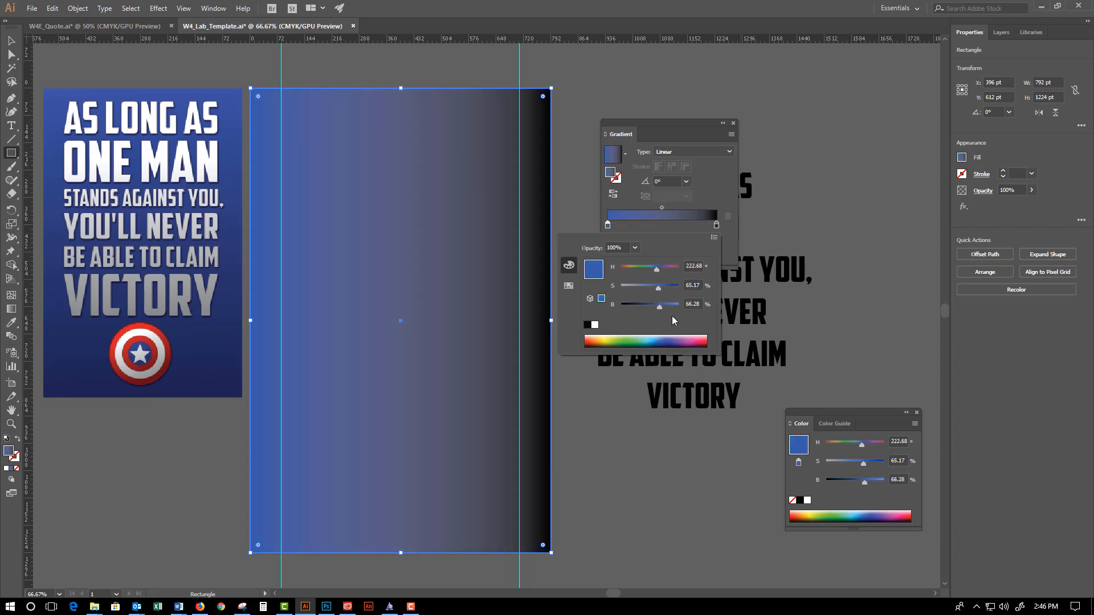
left_click(662, 337)
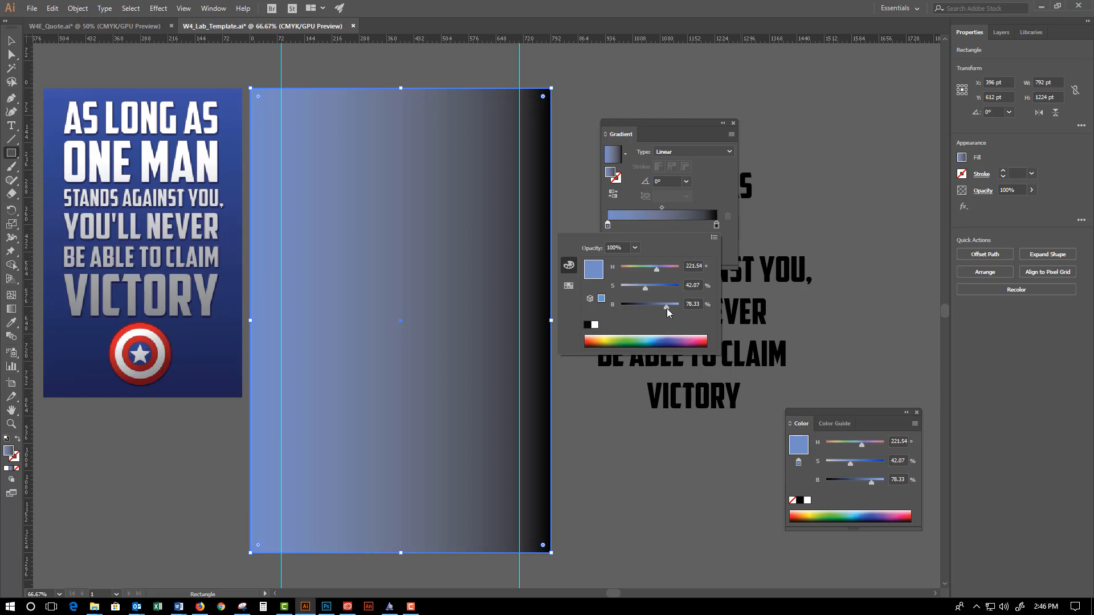
left_click_drag(645, 287, 655, 309)
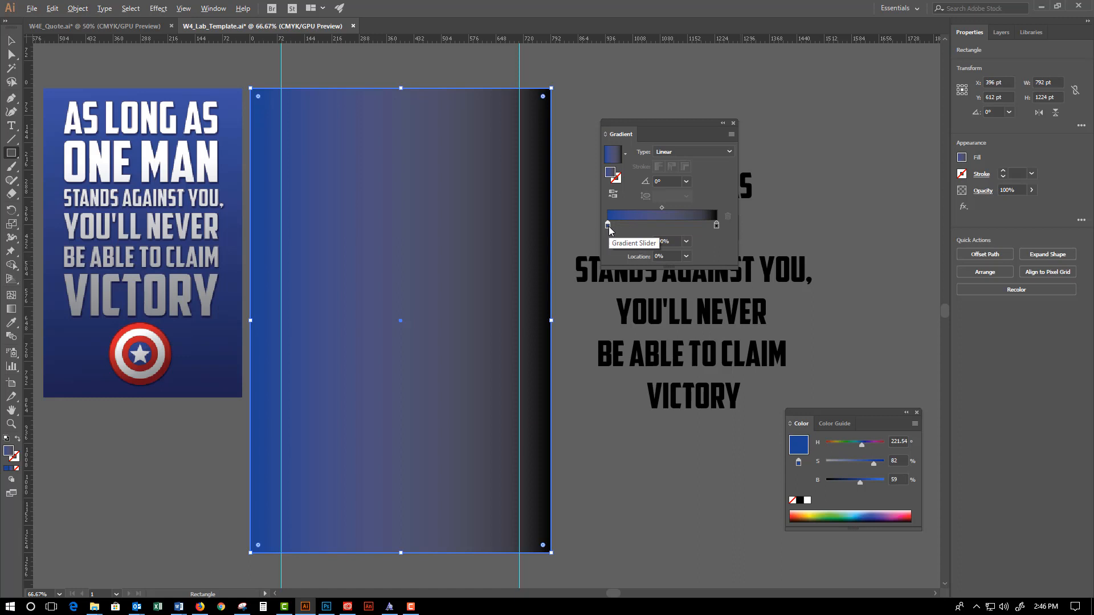
Duplicate the blue starting stop and use the copy to replace the black stop at the gradient's end.
left_click_drag(607, 225, 662, 227)
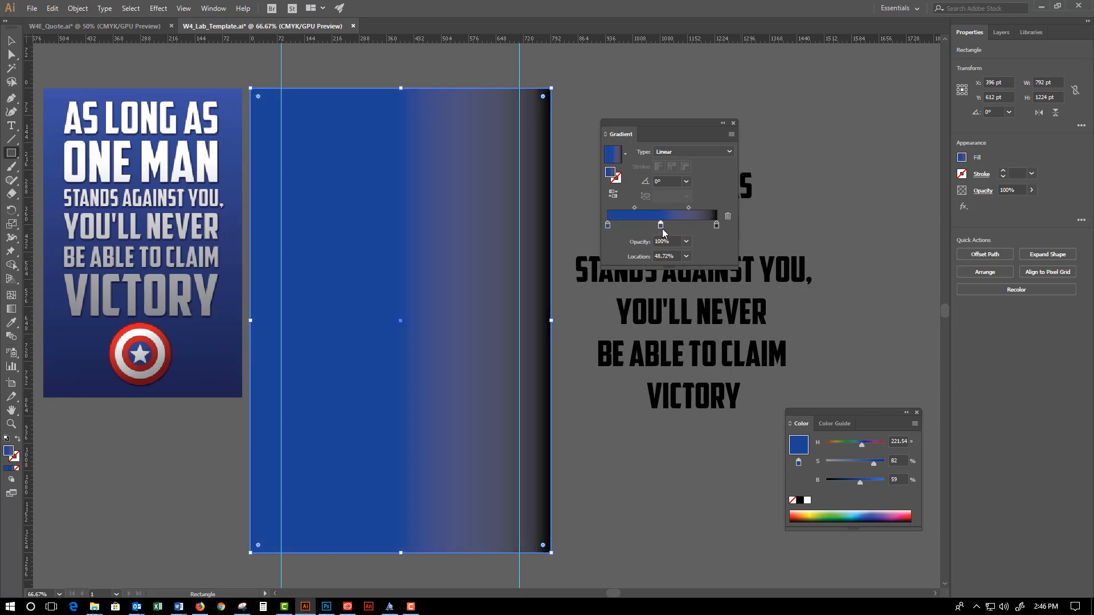
left_click(716, 225)
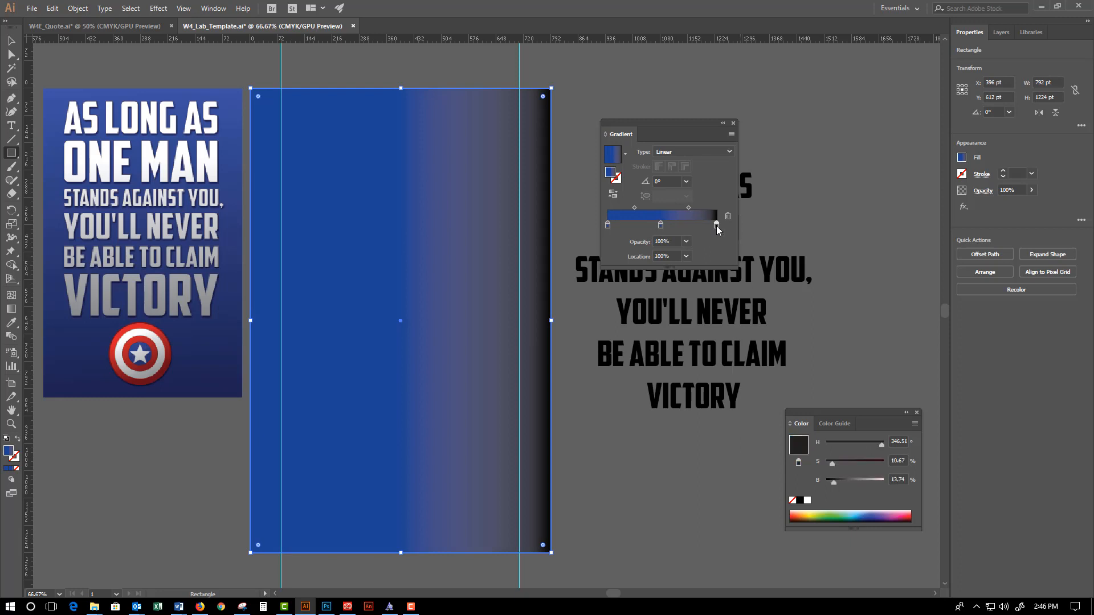
mouse_move(716, 226)
left_mouse_down()
mouse_move(709, 259)
mouse_move(721, 226)
left_mouse_up()
left_click(661, 227)
Switch the end stop's color to HSB and darken its blue to 29% brightness.
double_click(716, 226)
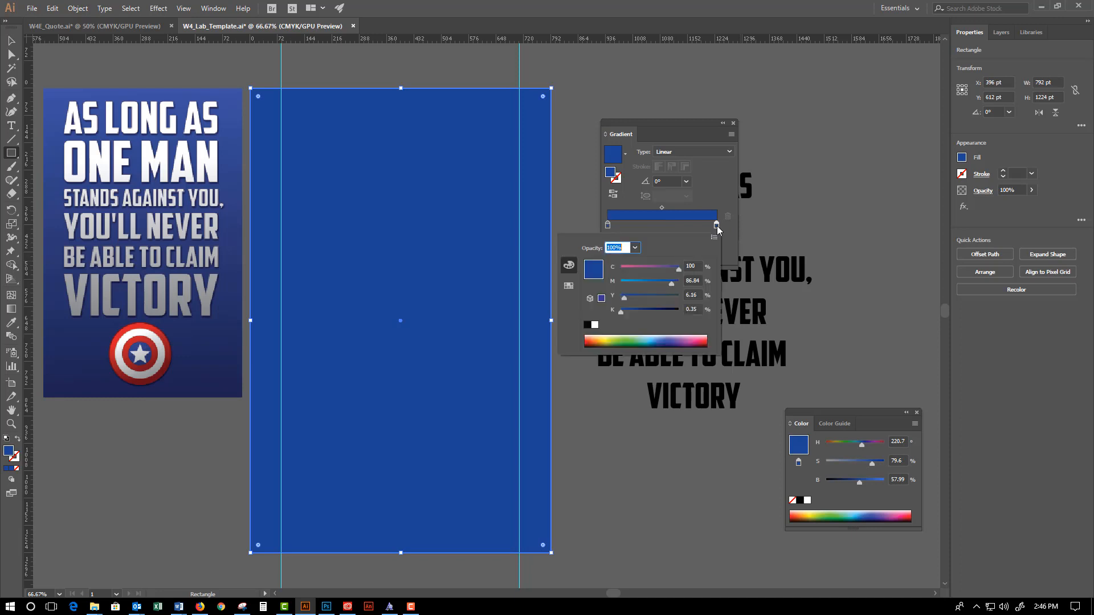
left_click(714, 238)
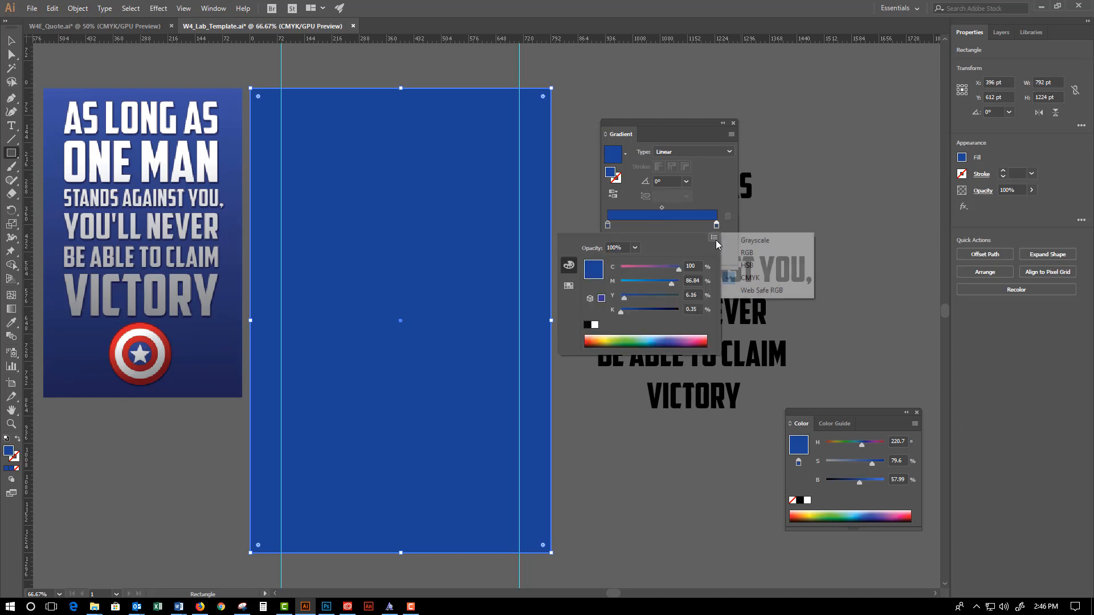
left_click(734, 272)
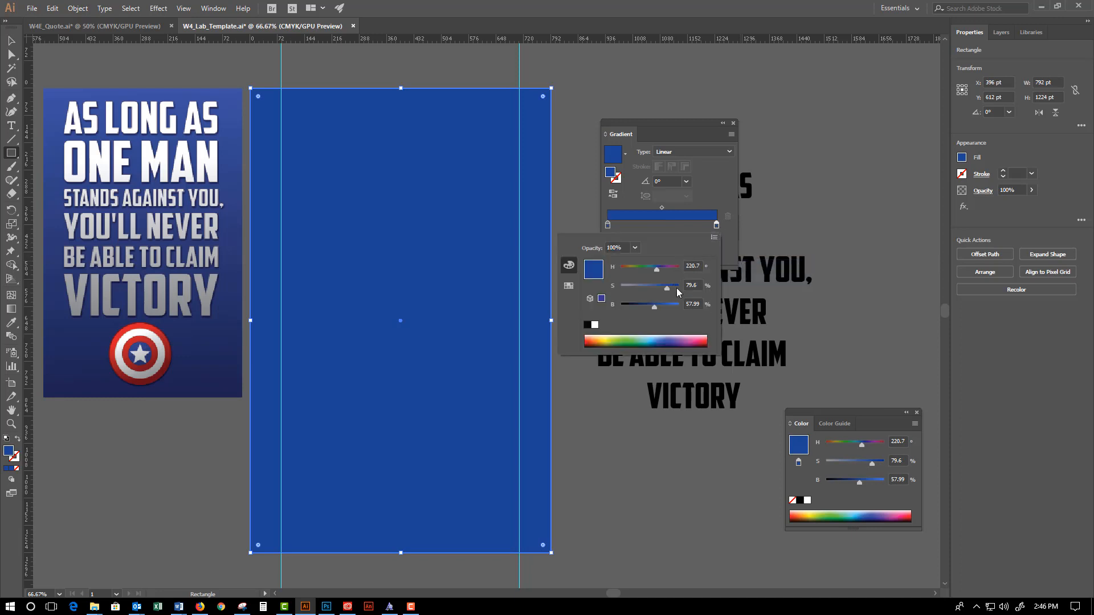
left_click_drag(654, 309, 637, 309)
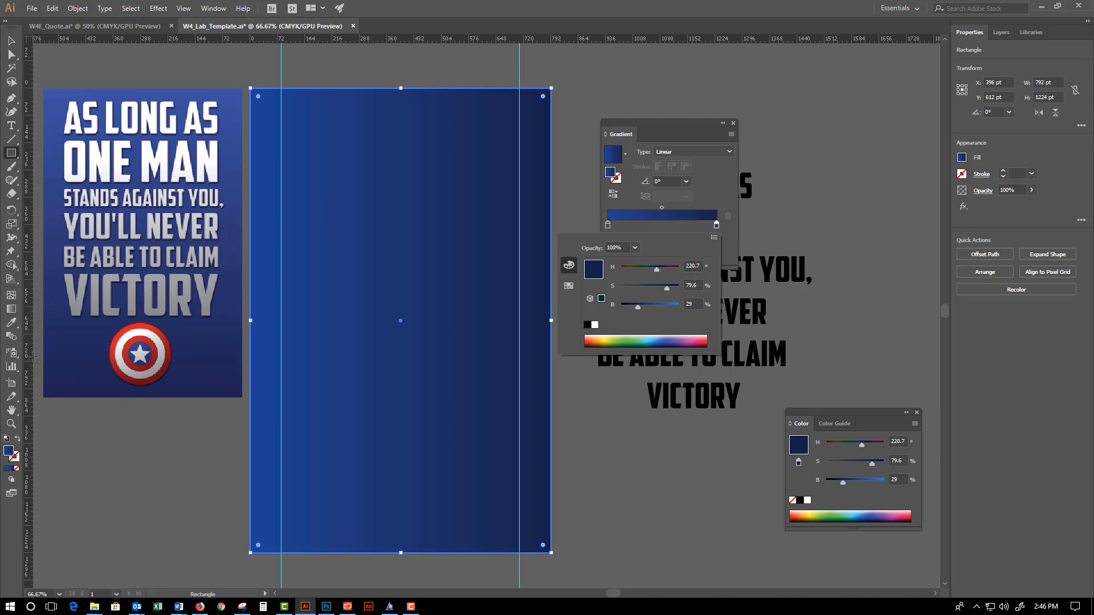
left_click(10, 310)
left_click_drag(421, 108, 422, 425)
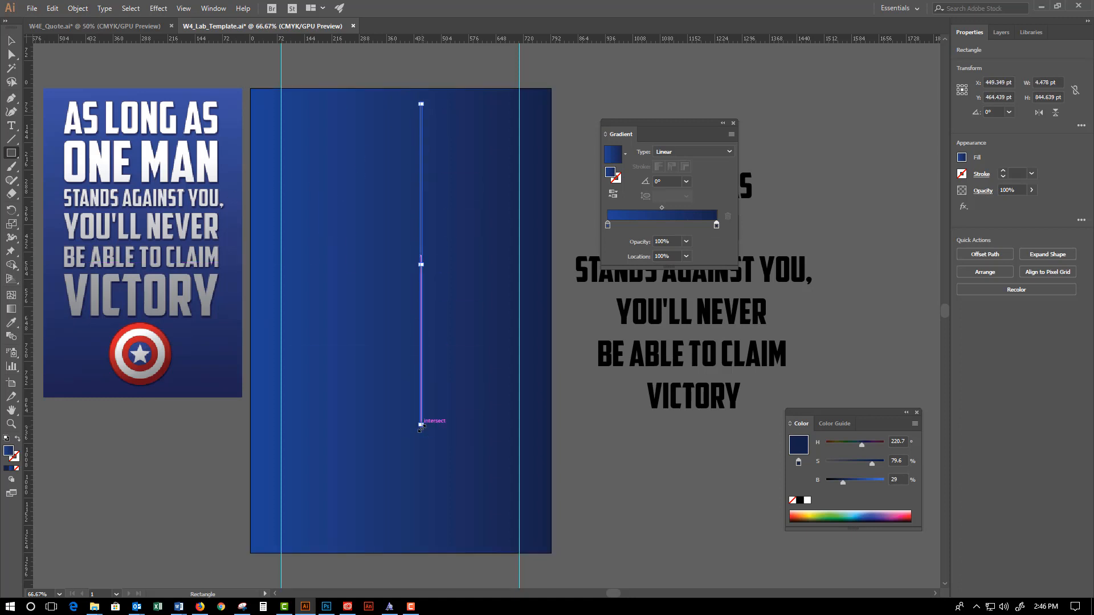
key("ctrl+z")
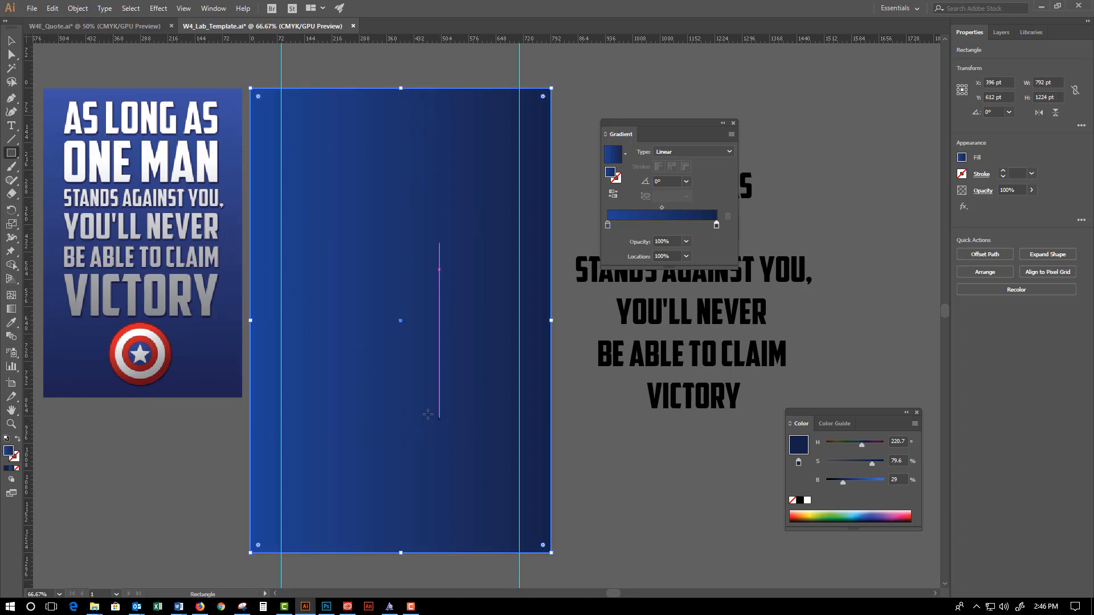
Reselect the background rectangle and use the Gradient tool to run its blend from top to bottom at about -89.2°.
left_click(11, 41)
left_click(368, 74)
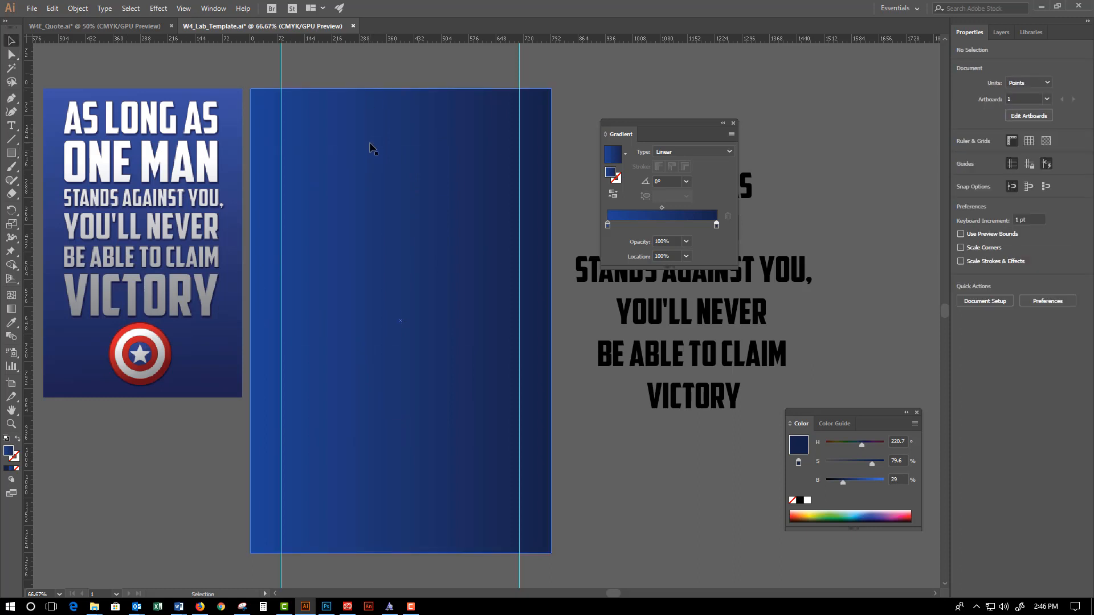
left_click(369, 142)
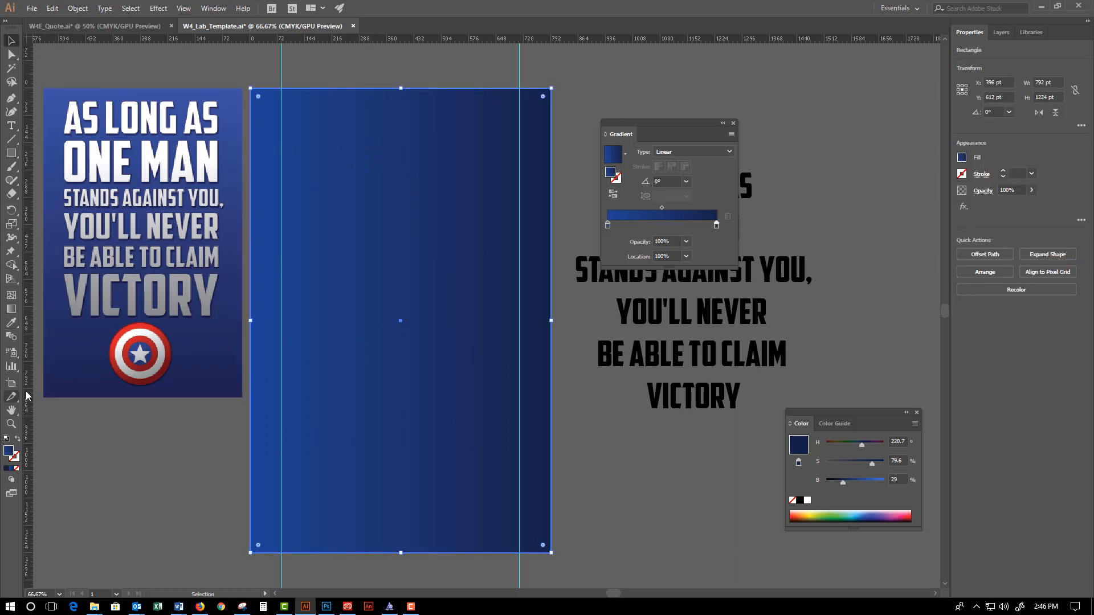
left_click(11, 308)
left_click_drag(332, 333, 420, 312)
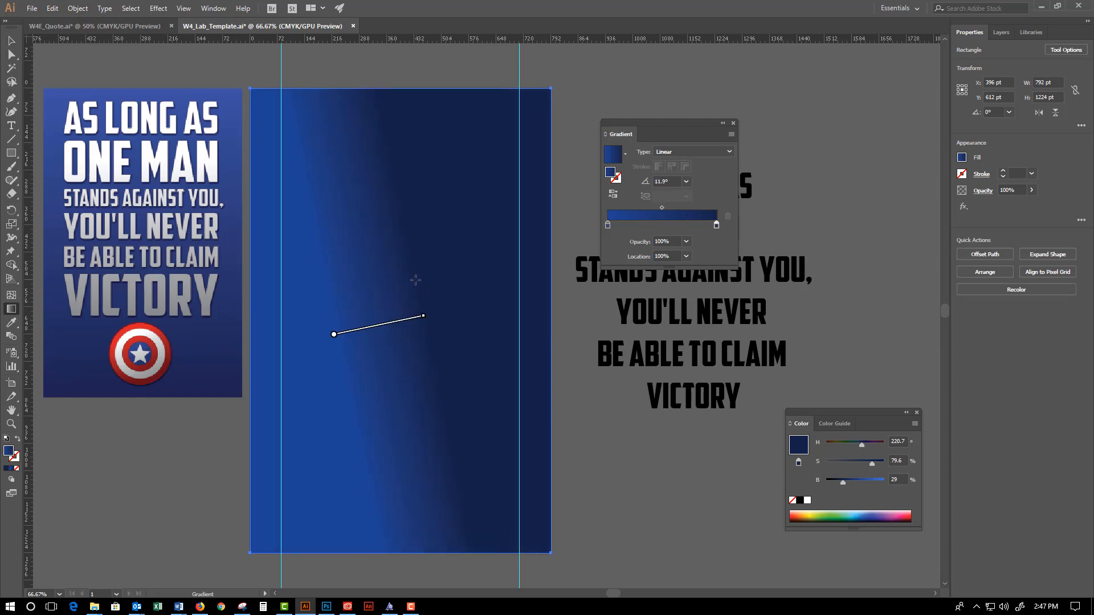
mouse_move(401, 238)
left_mouse_down()
mouse_move(405, 333)
mouse_move(401, 325)
left_mouse_up()
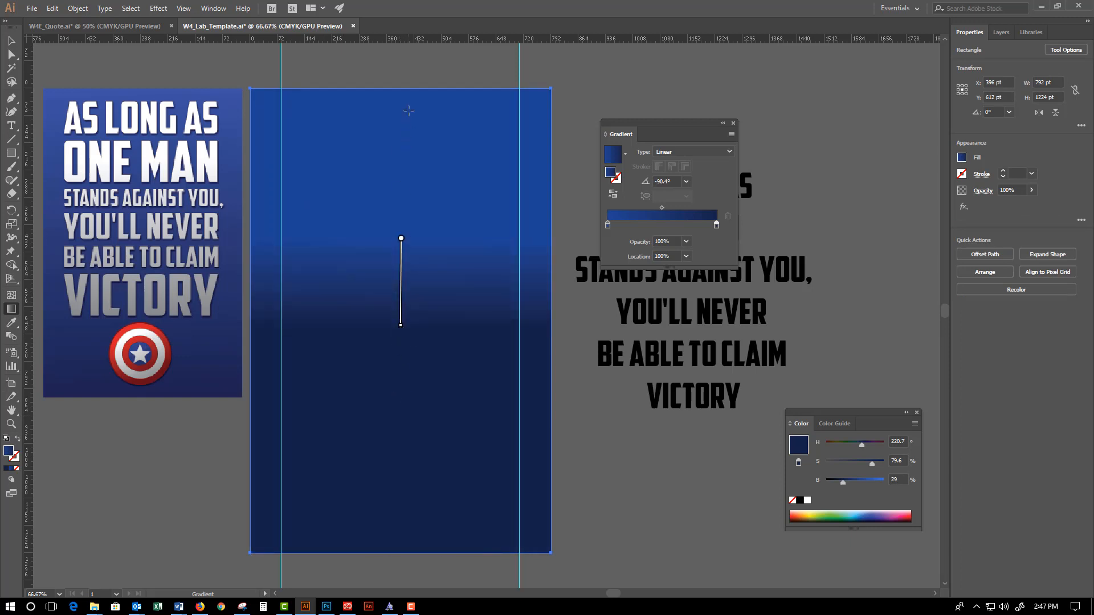
left_click_drag(403, 112, 416, 546)
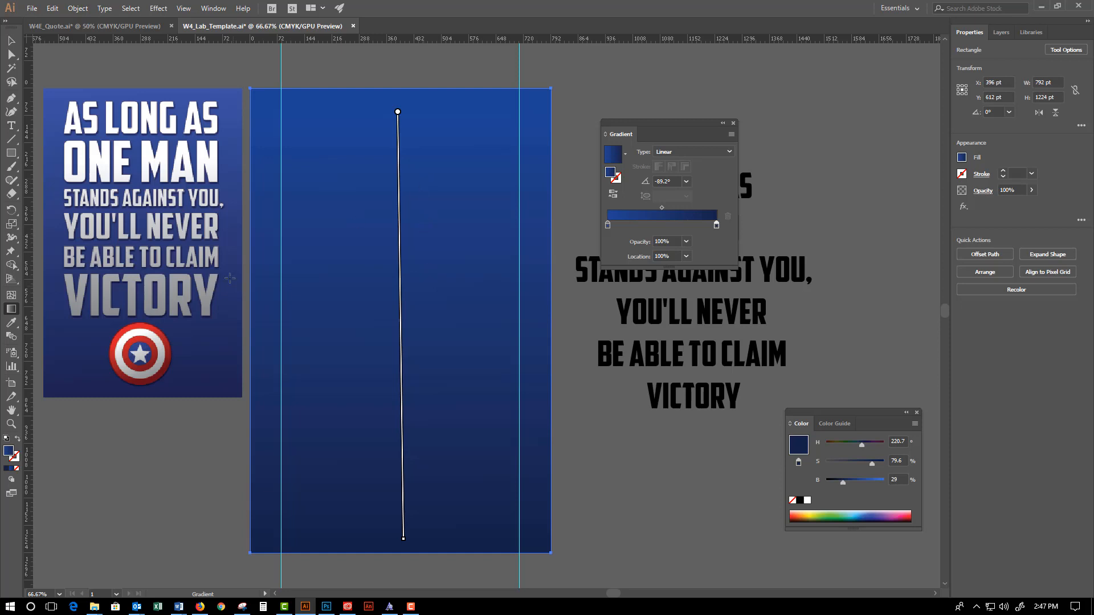
key("v")
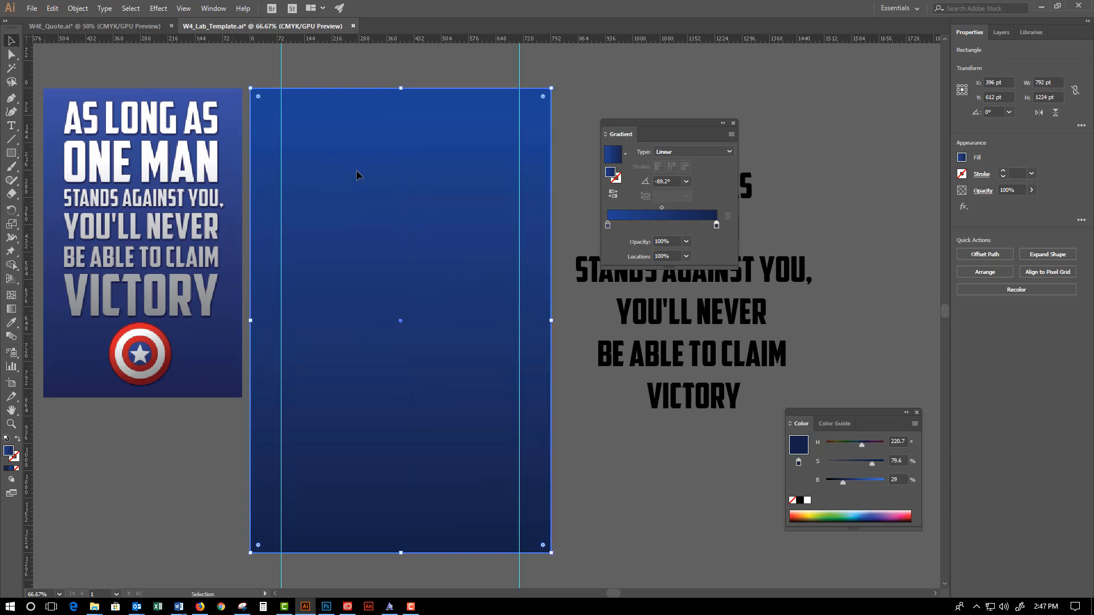
Send the gradient background rectangle to the back, behind the quote lettering.
right_click(357, 174)
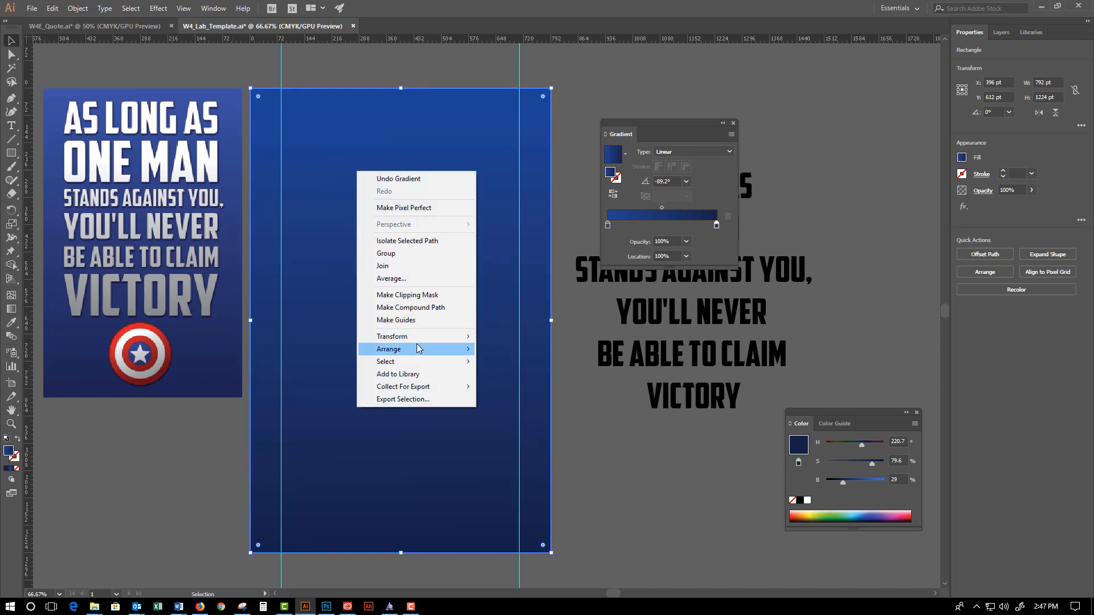
mouse_move(414, 350)
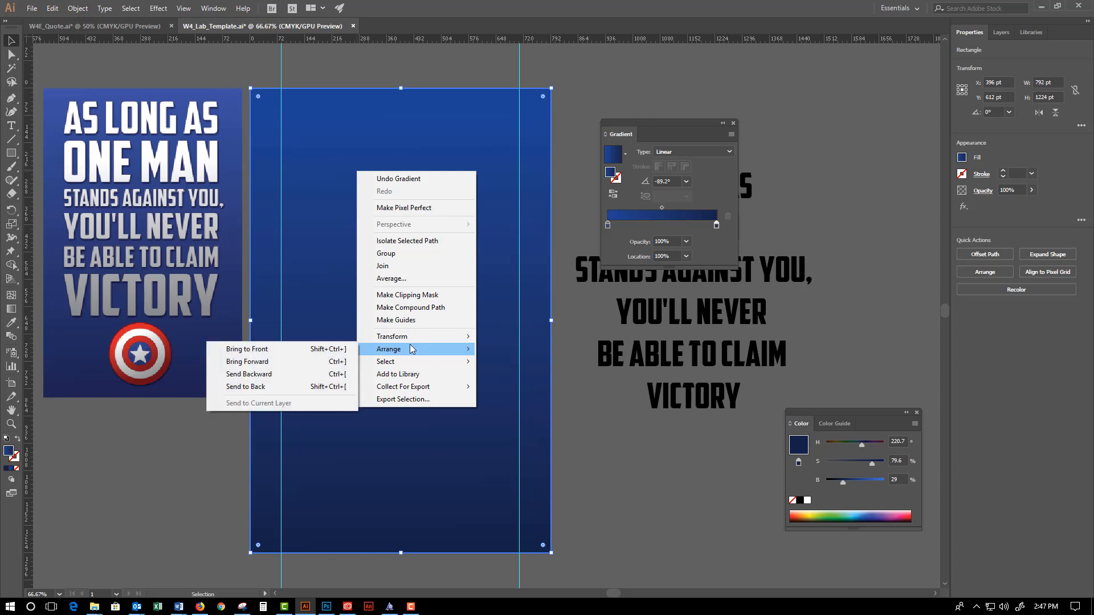
left_click(302, 386)
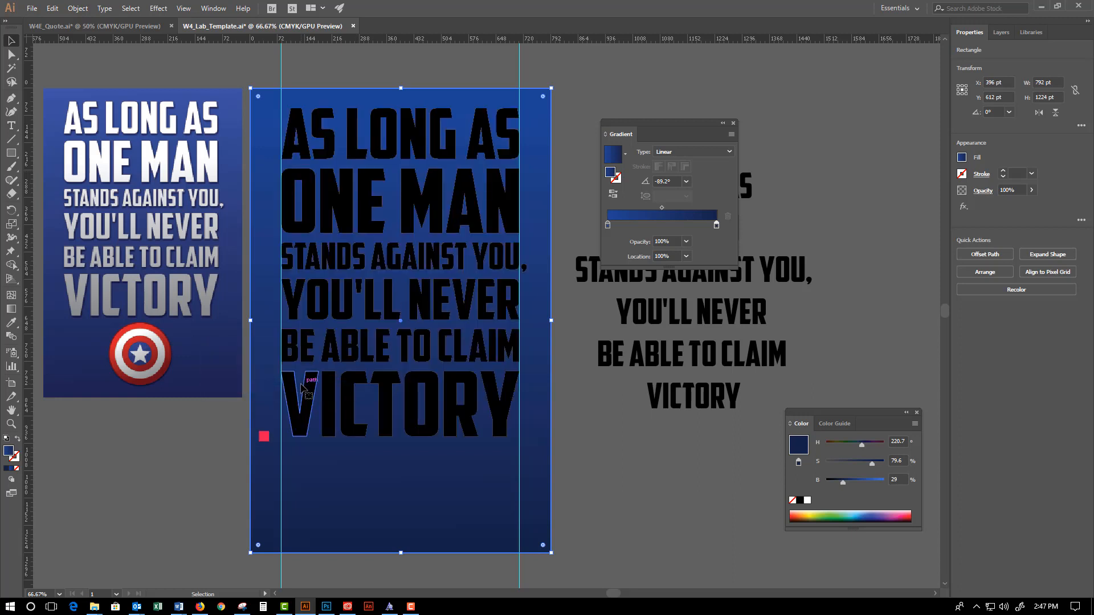
Group the six outlined quote lines on the poster into one object.
left_click(371, 211)
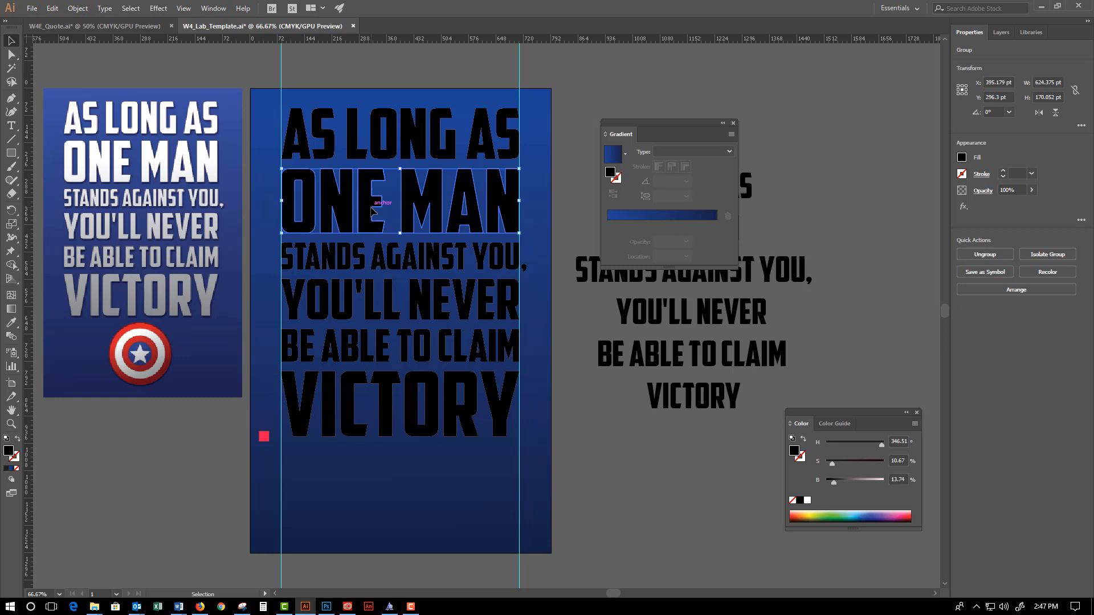
left_click(413, 136, "shift")
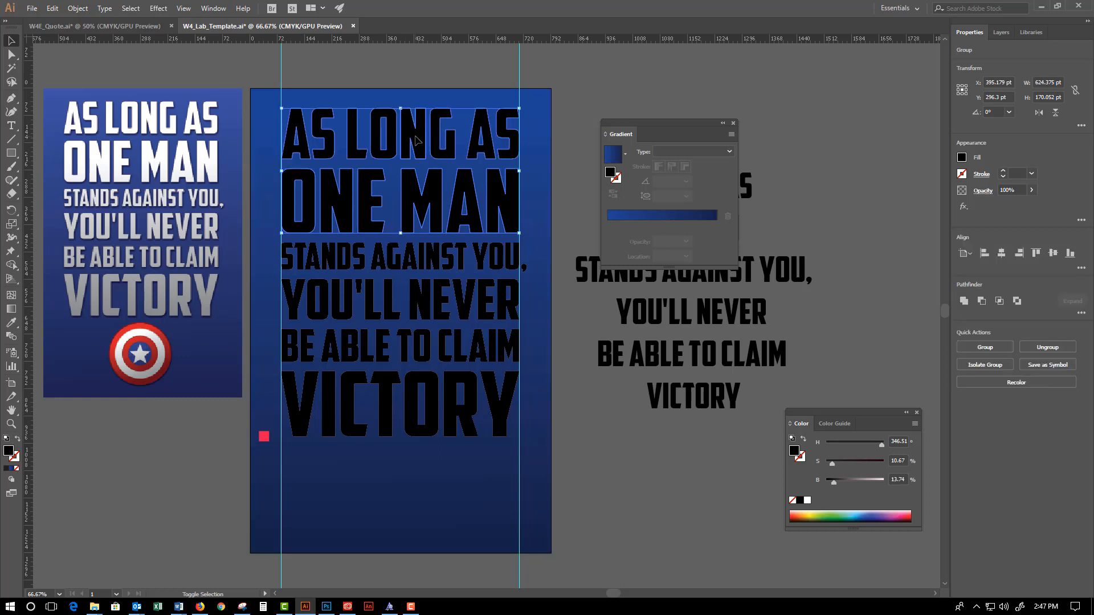
left_click(418, 272, "shift")
left_click(422, 299, "shift")
left_click(424, 344, "shift")
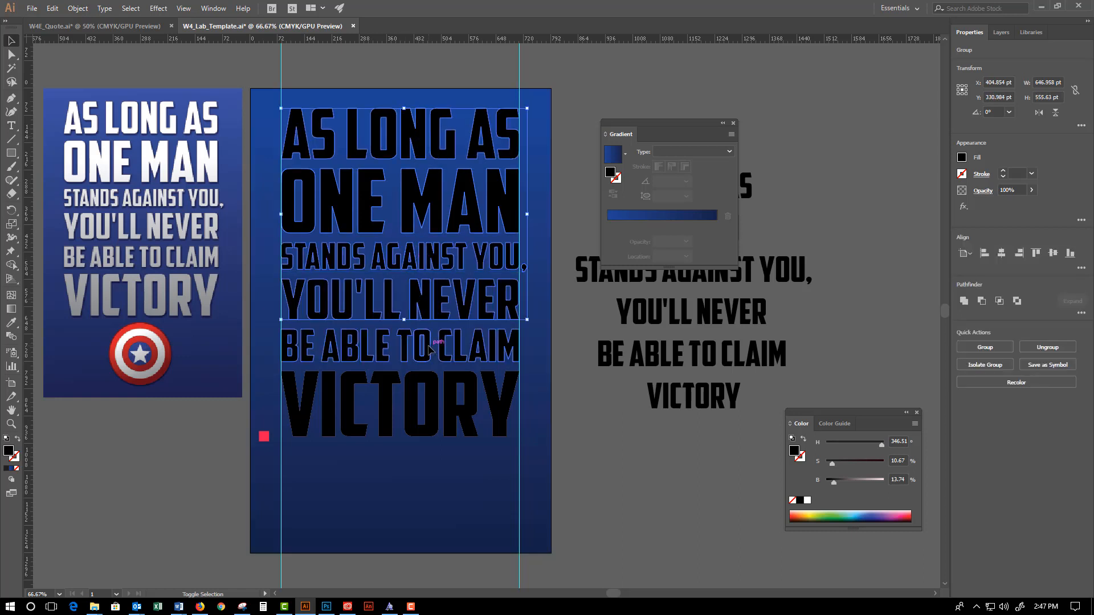
left_click(431, 396, "shift")
key("a")
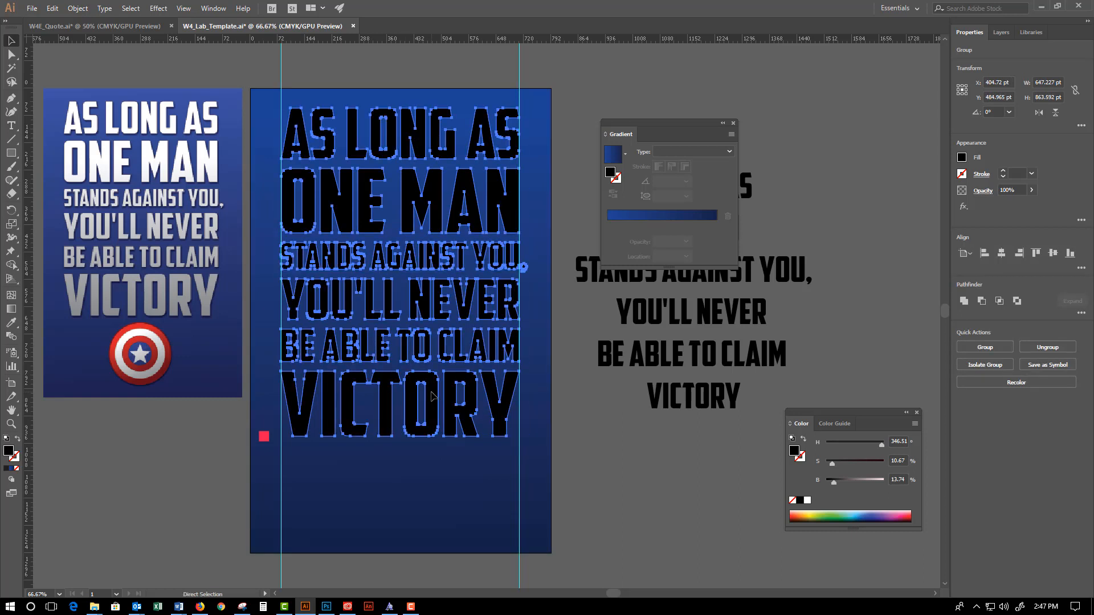
key("v")
left_click(651, 494)
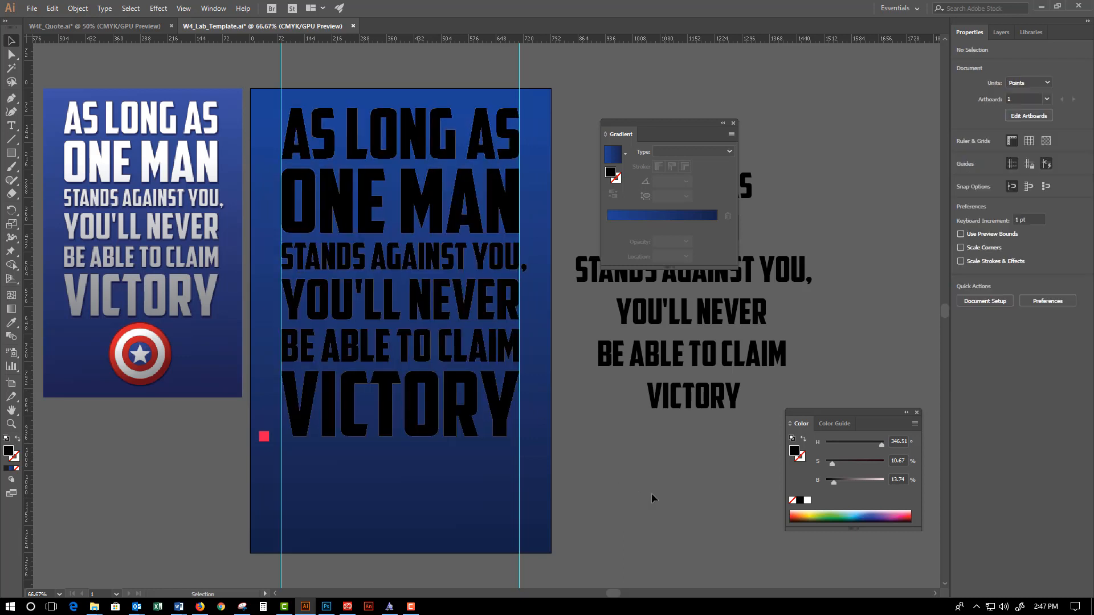
Move the small red square off the poster, just outside its left edge.
left_click_drag(265, 441, 223, 440)
left_click(604, 445)
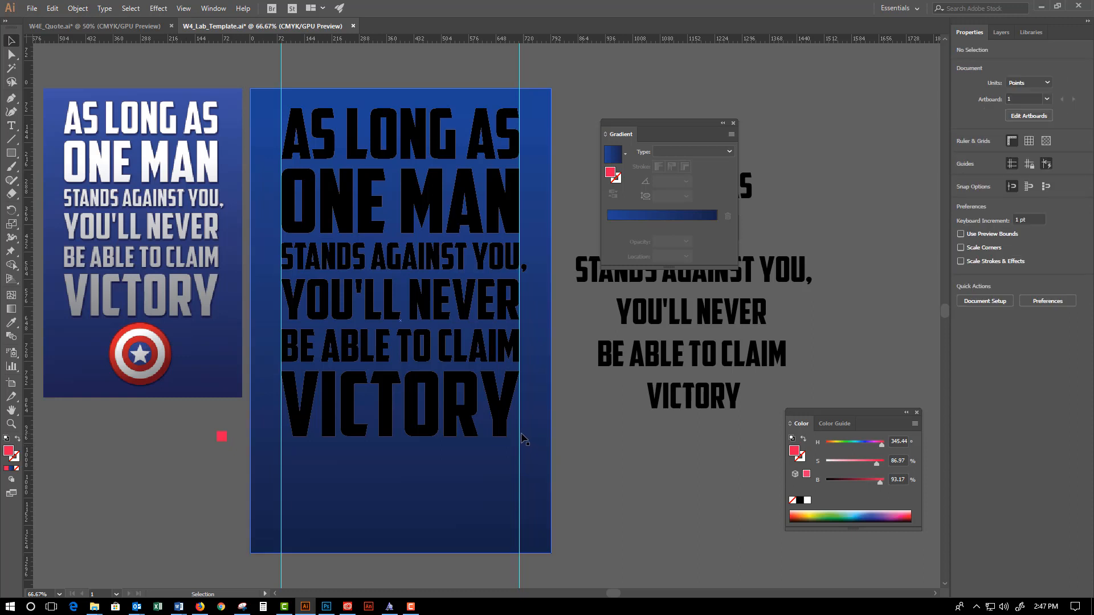
Fill the grouped quote lettering with the white-to-black linear gradient swatch.
left_click(467, 406)
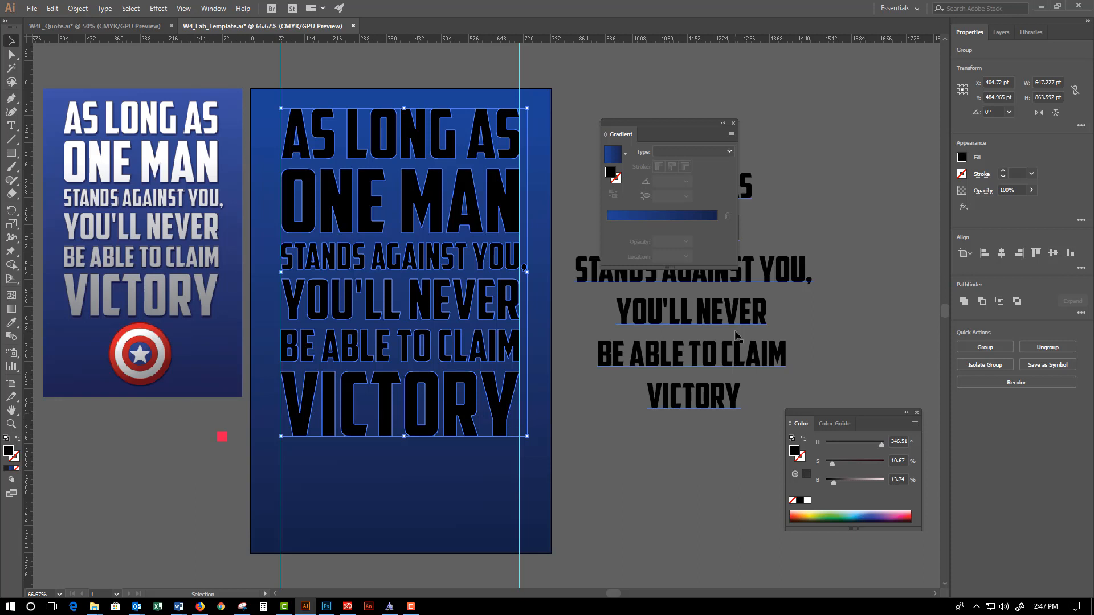
left_click(961, 158)
left_click(932, 214)
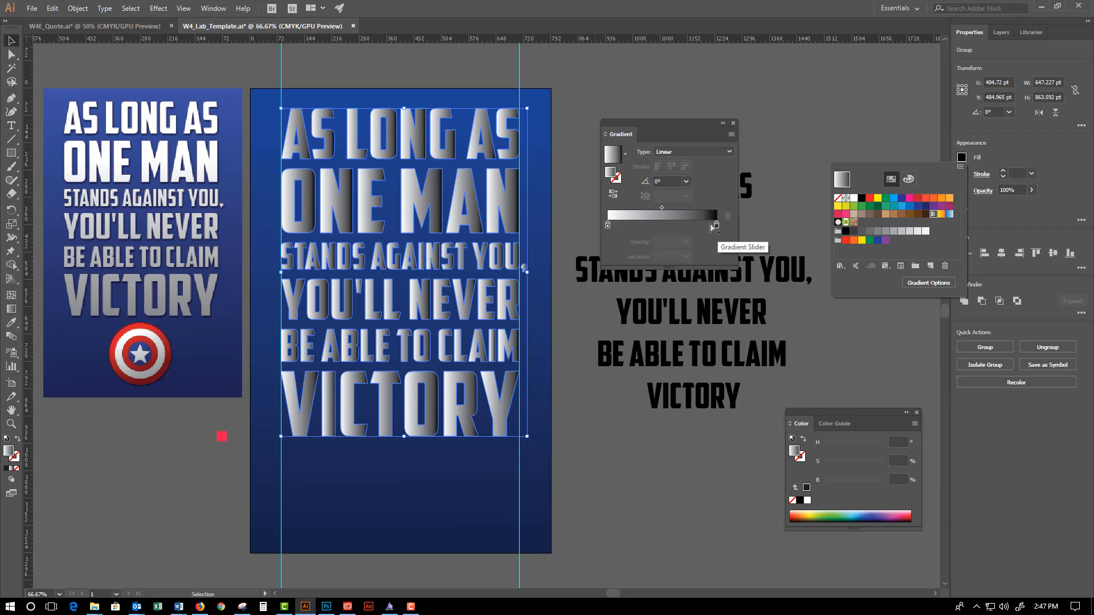
key("Escape")
Run the lettering's gradient with the Gradient tool from the top line down to well below the poster, at about -89.8°.
key("ctrl+minus")
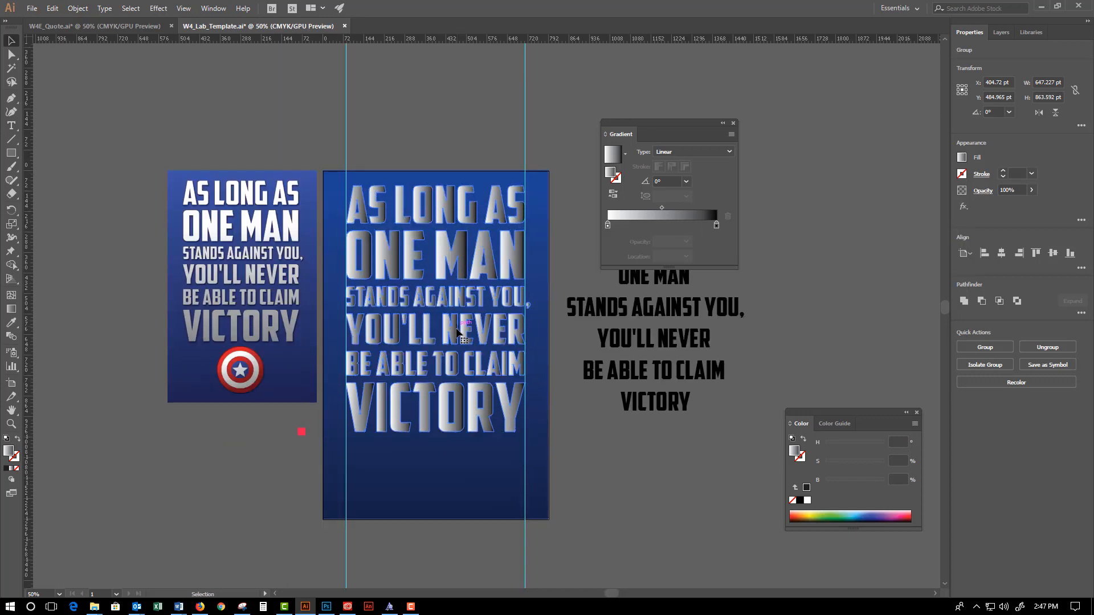
left_click_drag(456, 332, 380, 312)
key("ctrl+h")
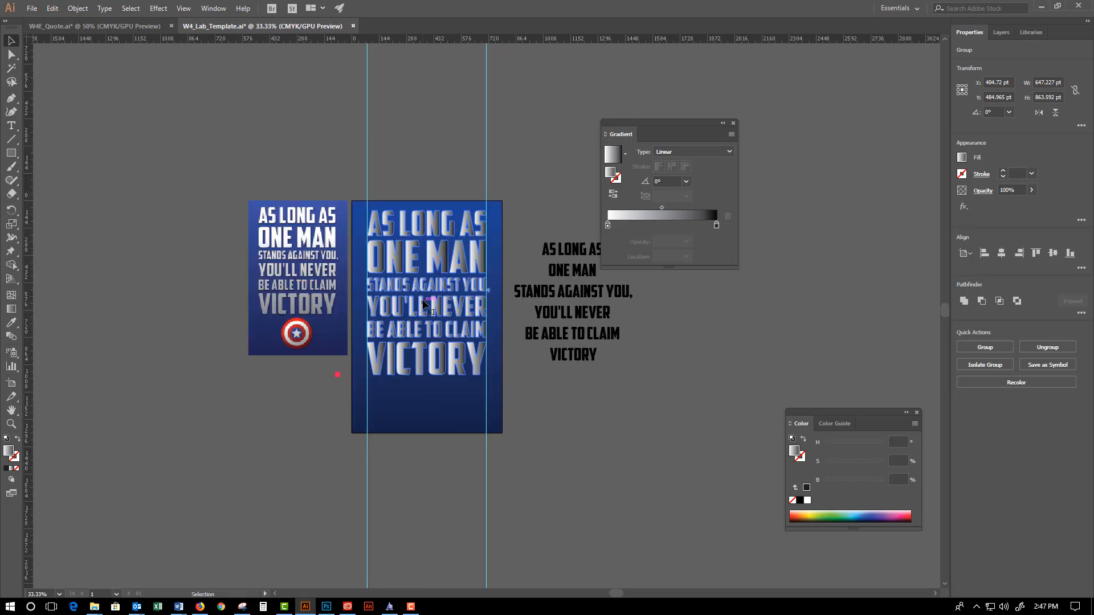
left_click(11, 309)
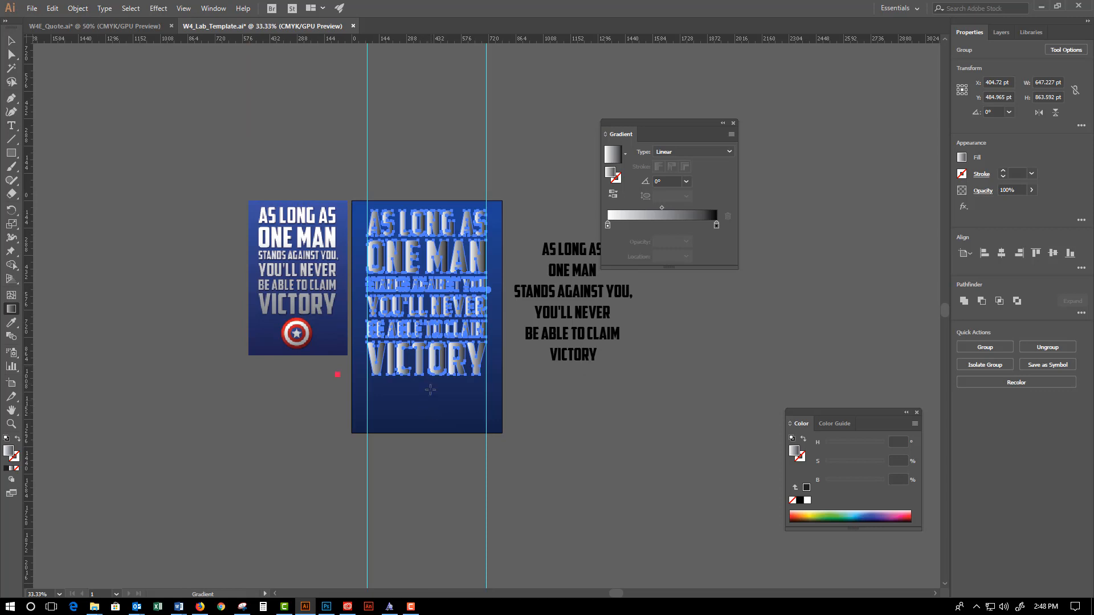
left_click_drag(432, 418, 426, 479)
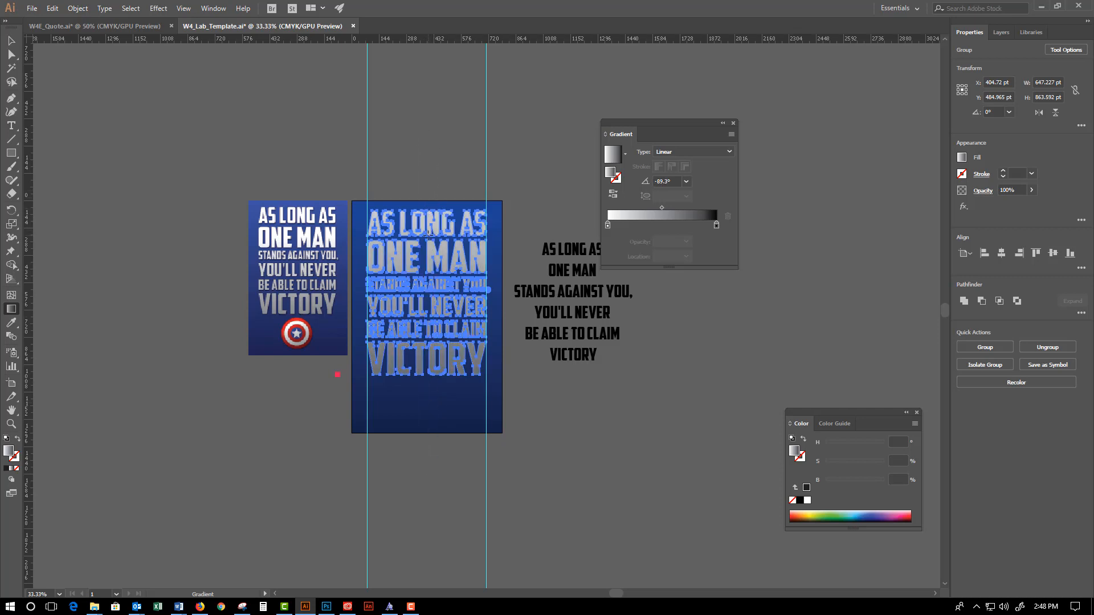
left_click_drag(428, 241, 428, 548)
left_click(11, 41)
left_click(89, 66)
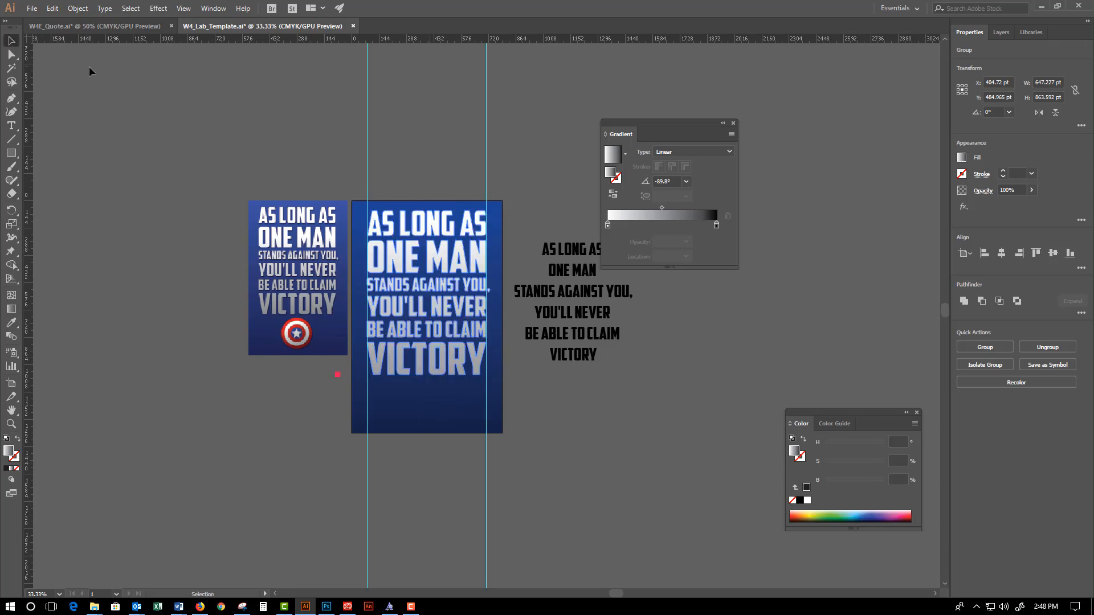
Open the Illustrator Drop Shadow effect for the quote group and turn on its preview, keeping the lettering in sight.
left_click(465, 287, "ctrl")
left_click(464, 288, "ctrl")
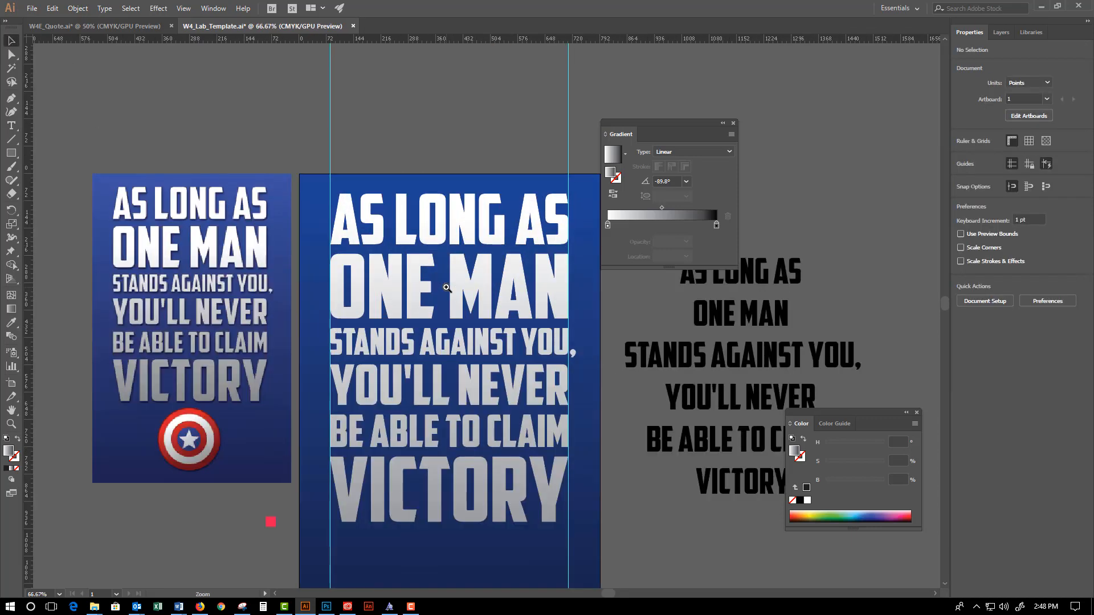
left_click_drag(449, 333, 434, 261)
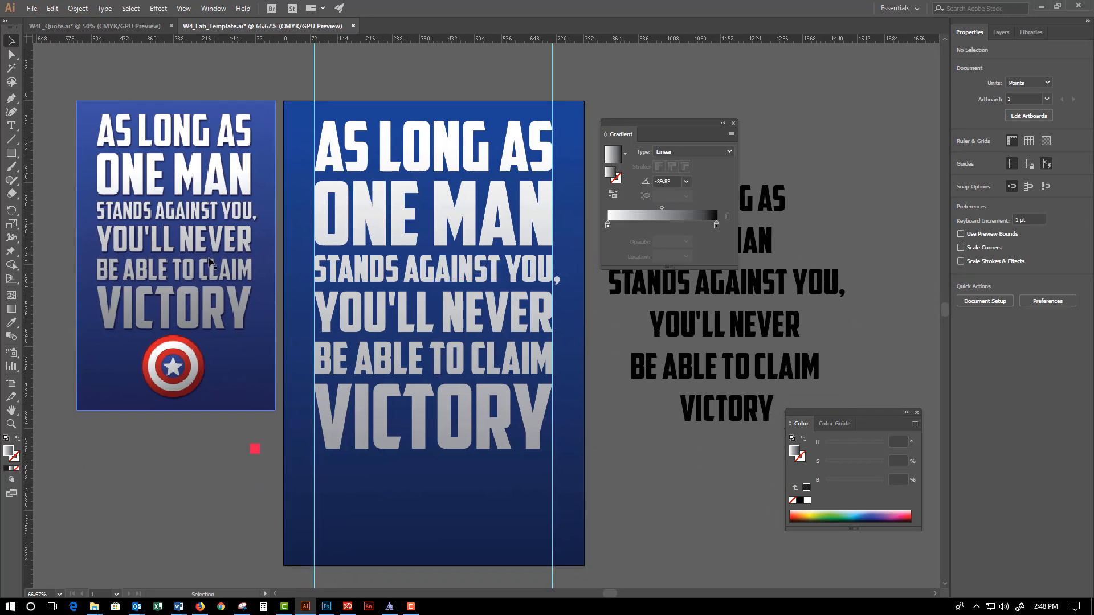
left_click(492, 238, "ctrl")
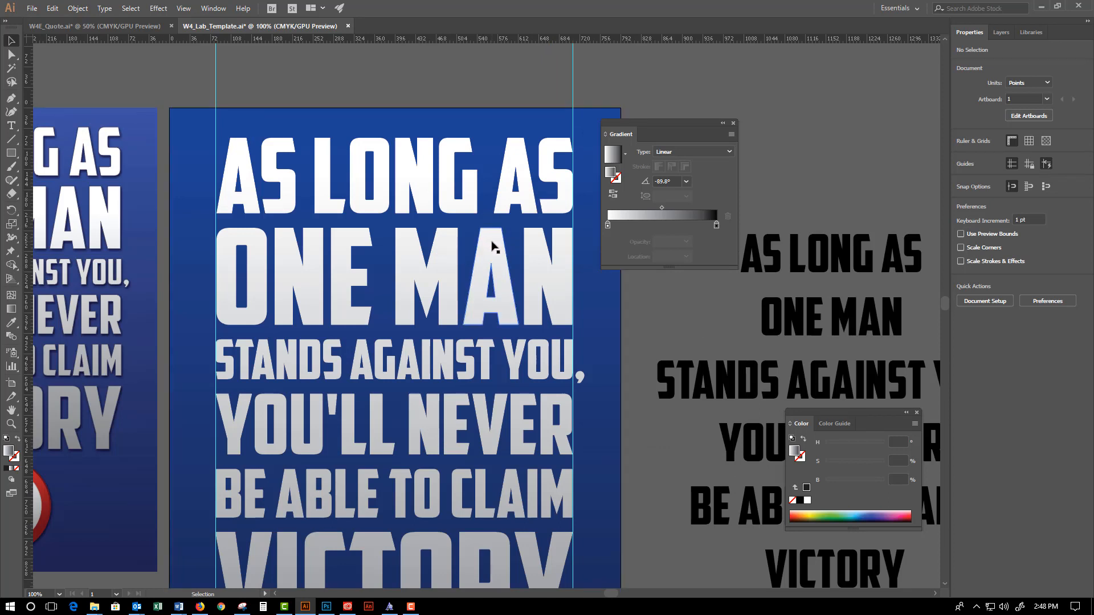
left_click(493, 246)
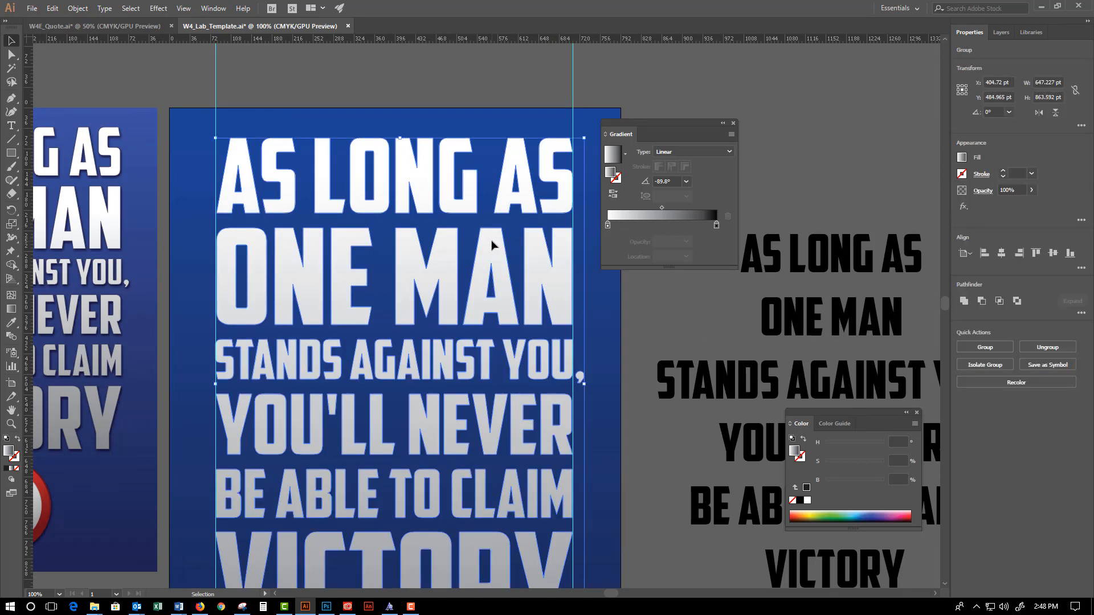
left_click(160, 9)
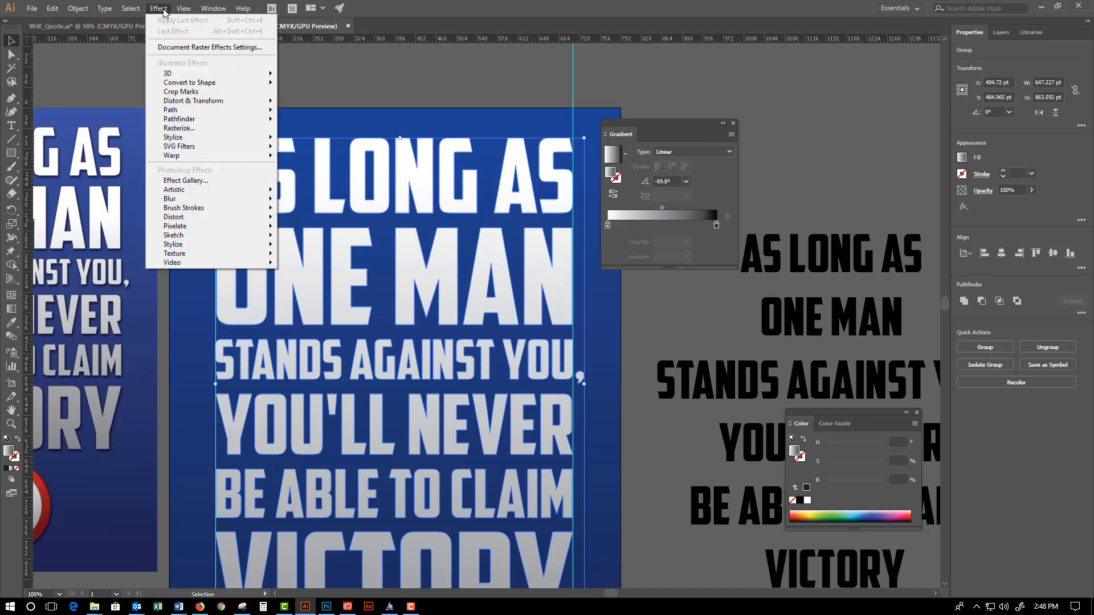
mouse_move(203, 142)
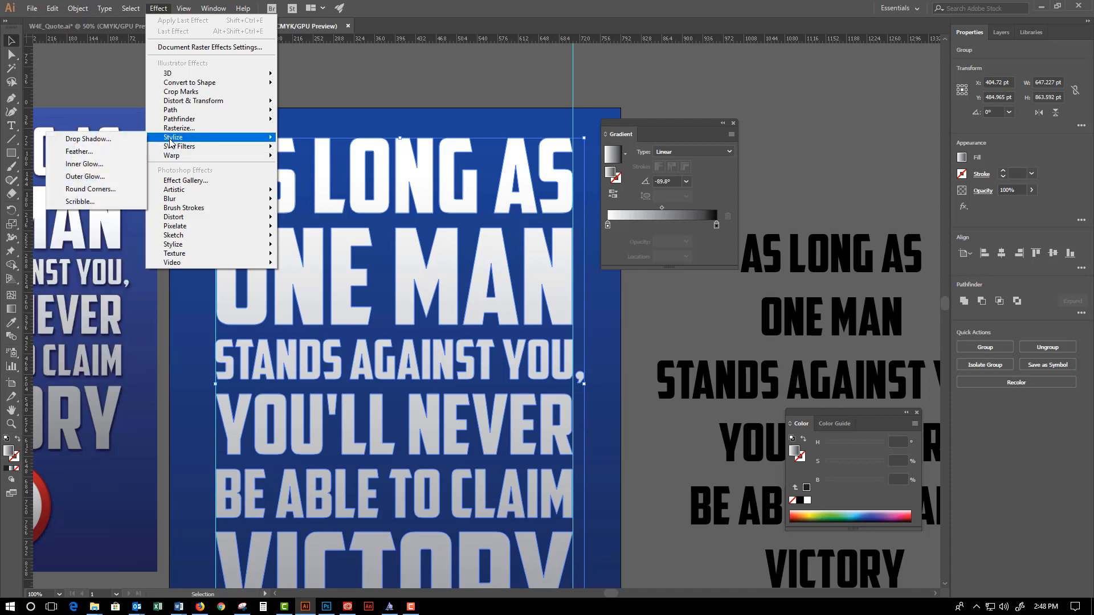
left_click(139, 143)
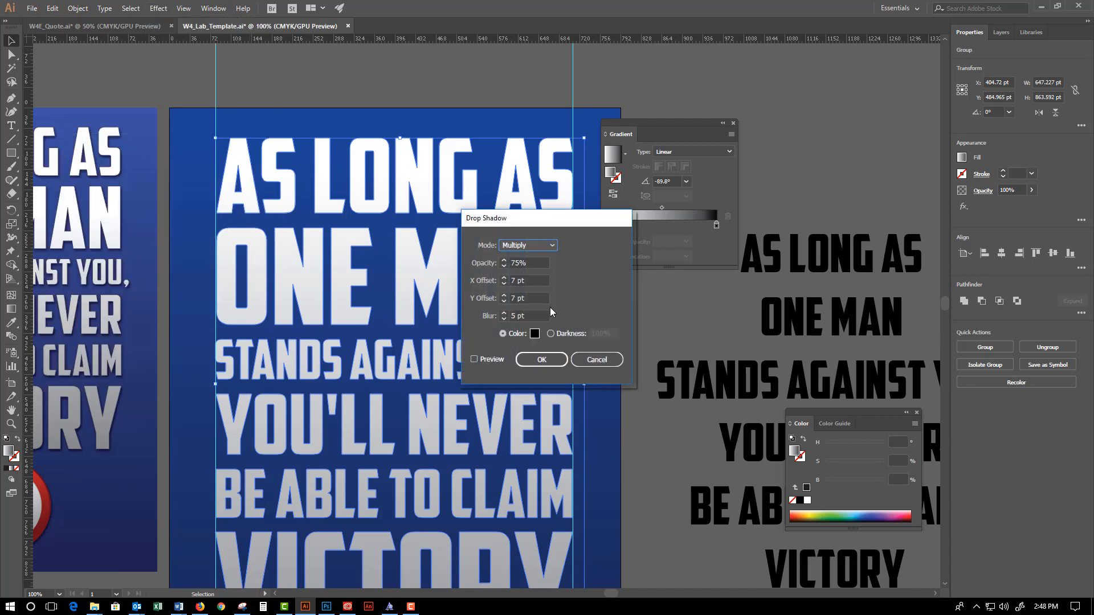
left_click(476, 360)
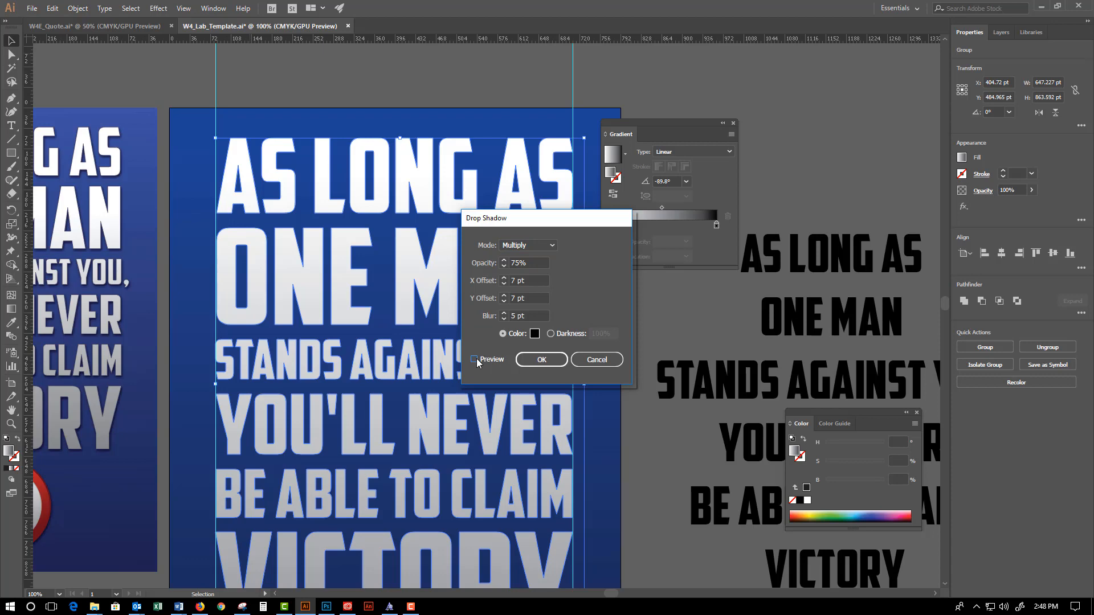
left_click(475, 360)
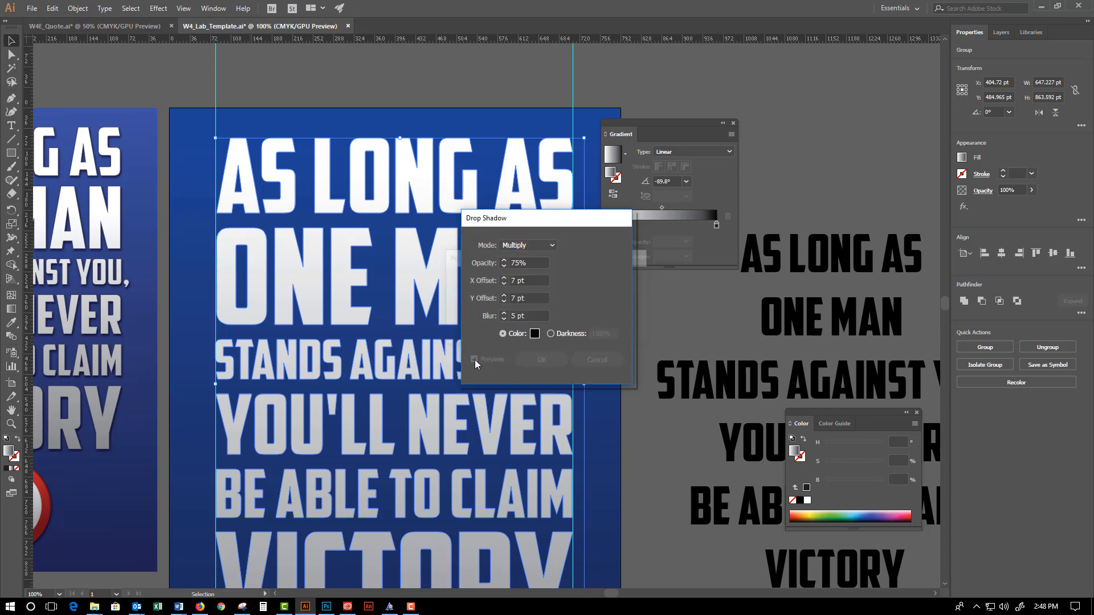
left_click_drag(510, 227, 603, 220)
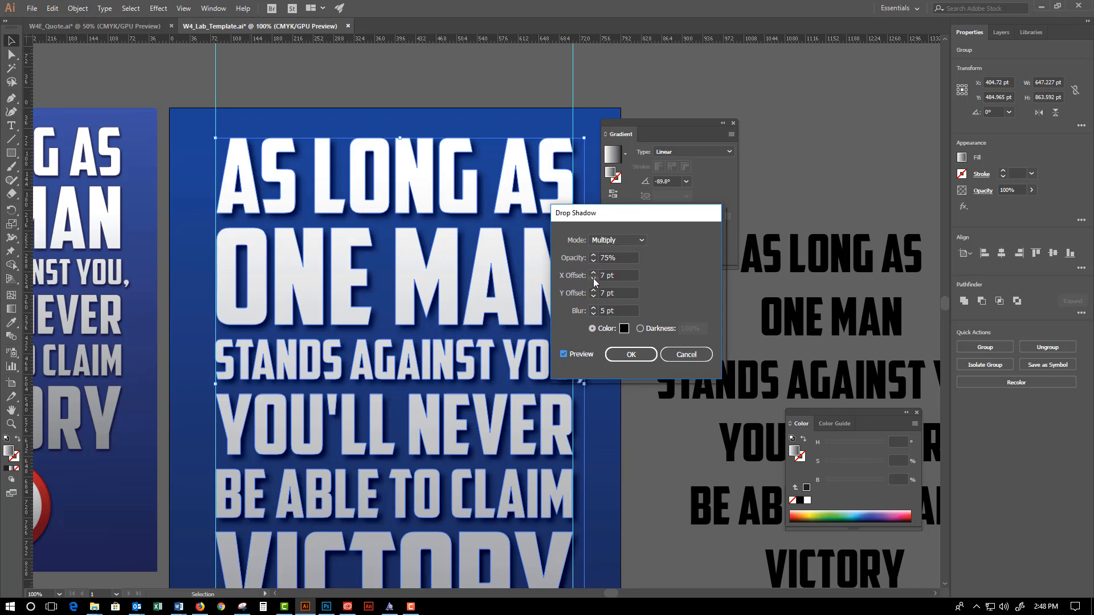
Apply the drop shadow with a 4 pt X offset, 3 pt Y offset and 3 pt blur.
left_click(593, 279)
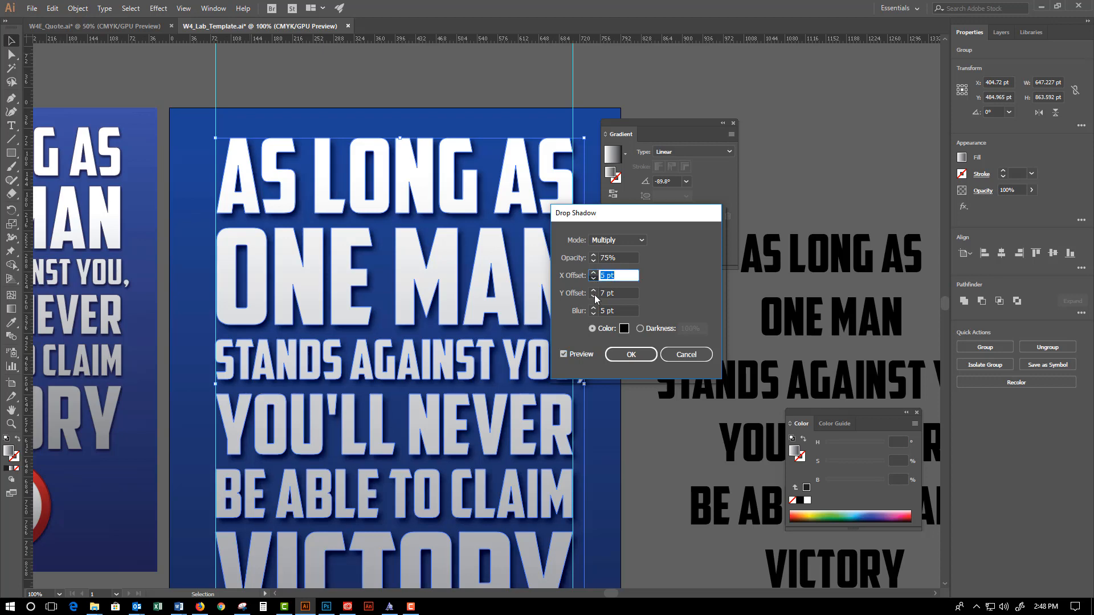
key("Down")
key("Tab")
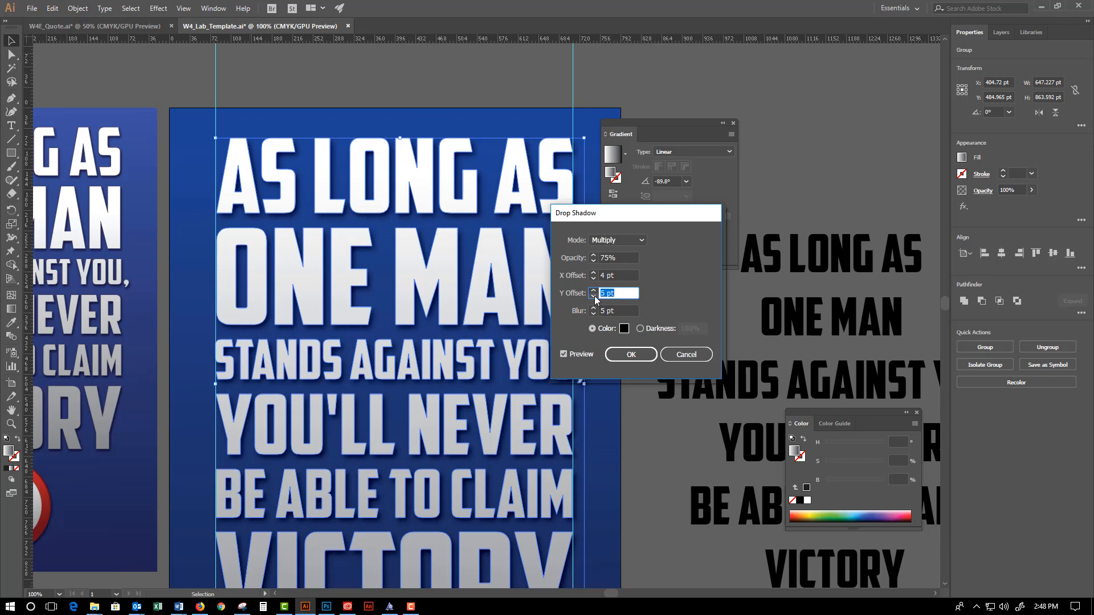
left_click(595, 296)
key("Tab")
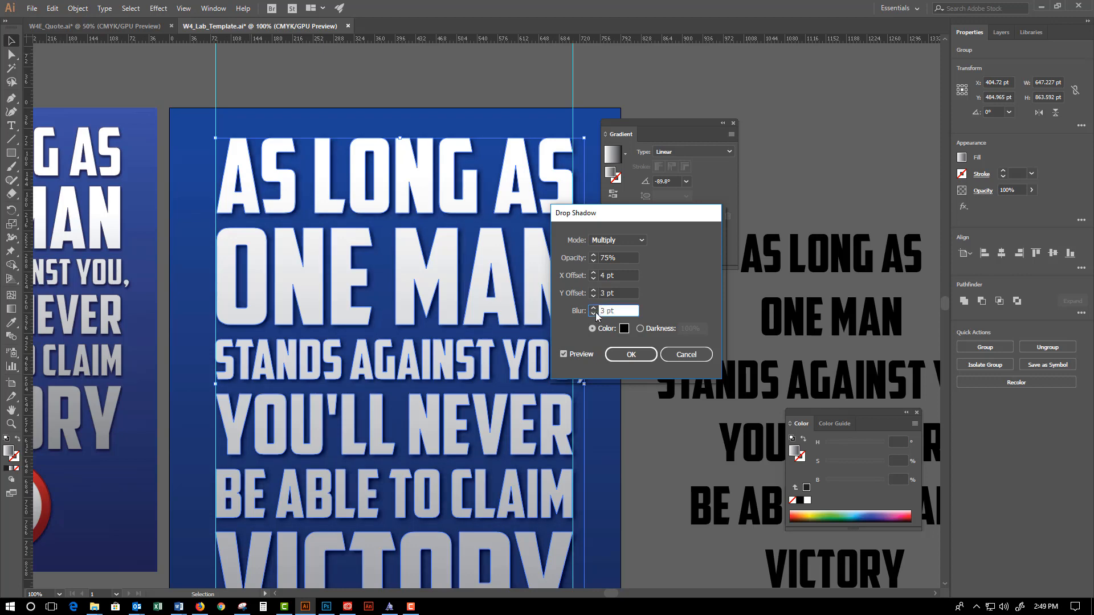
left_click(625, 356)
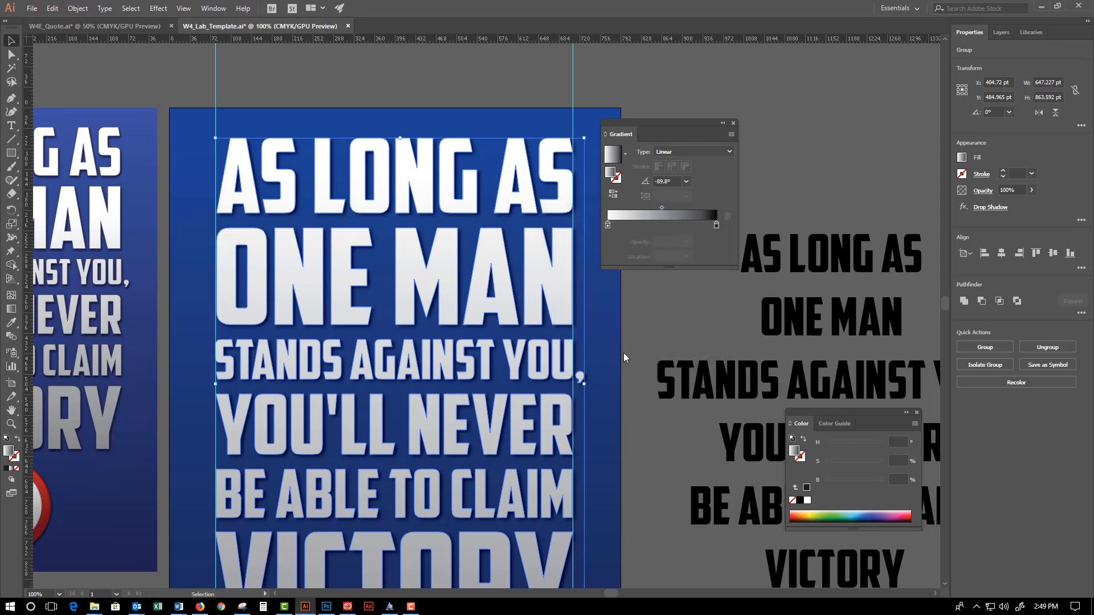
left_click(638, 296)
Draw a circle about 268 pt in diameter centered below VICTORY and swap its fill and stroke.
key("z")
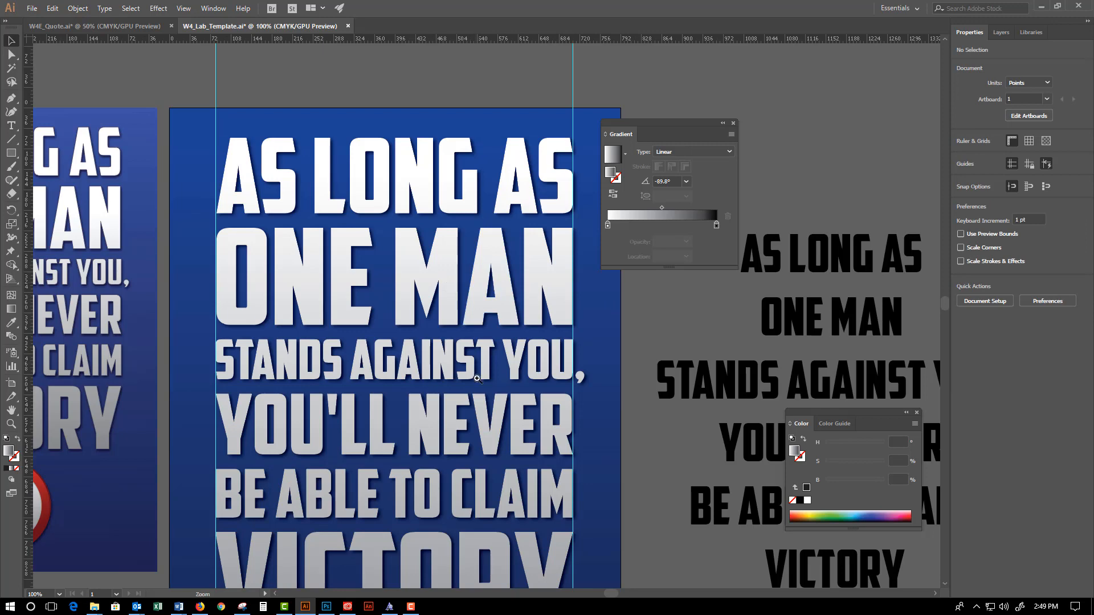
left_click(477, 379, "alt")
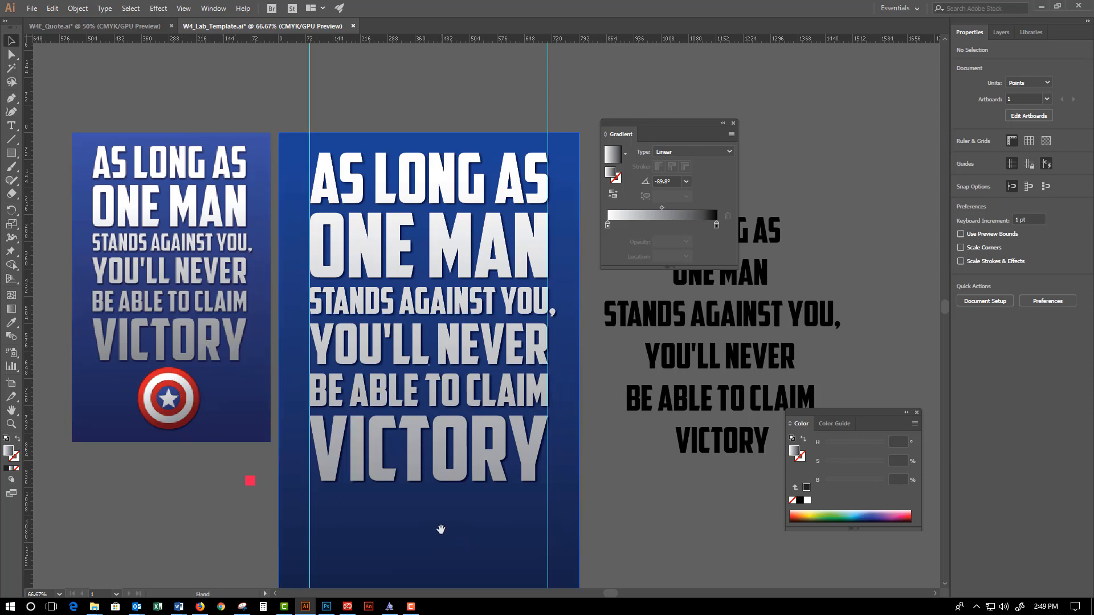
left_click_drag(439, 527, 432, 421)
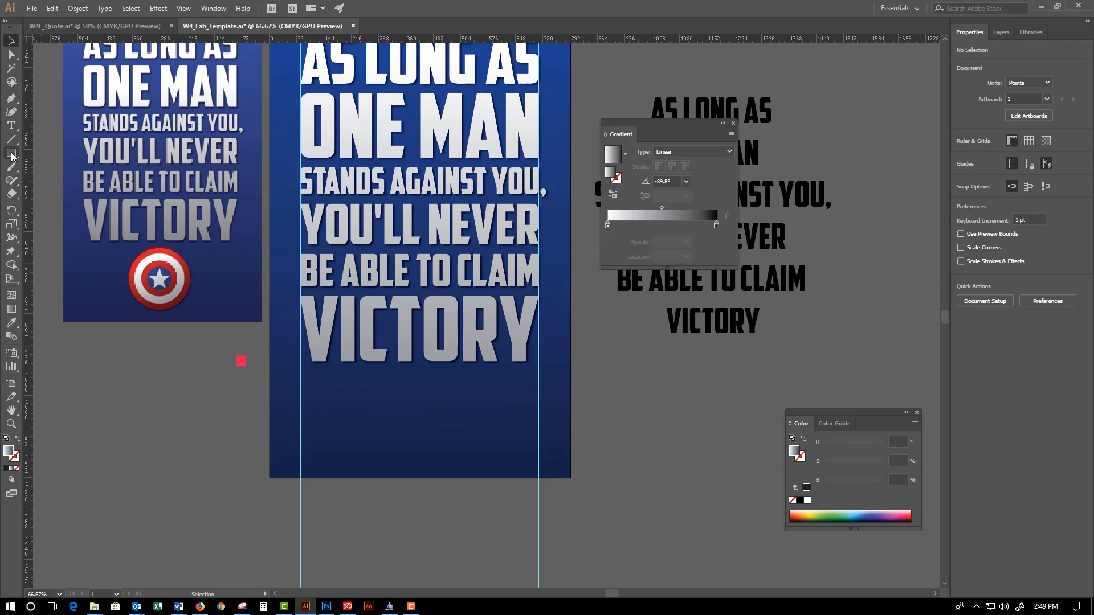
left_click_drag(12, 154, 52, 183)
left_click_drag(393, 385, 472, 473)
key("v")
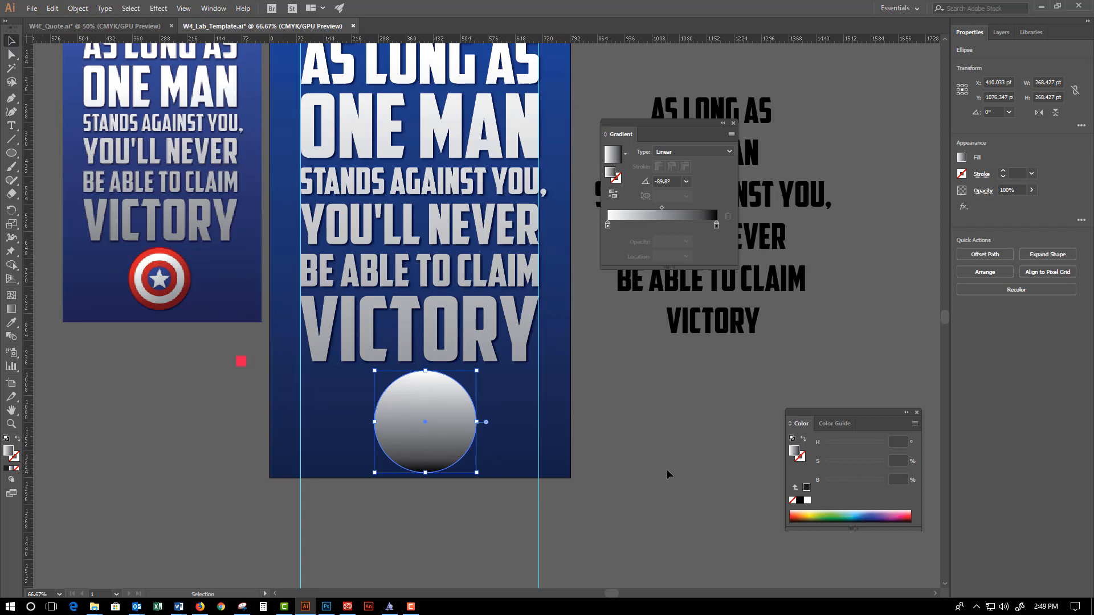
key("shift+x")
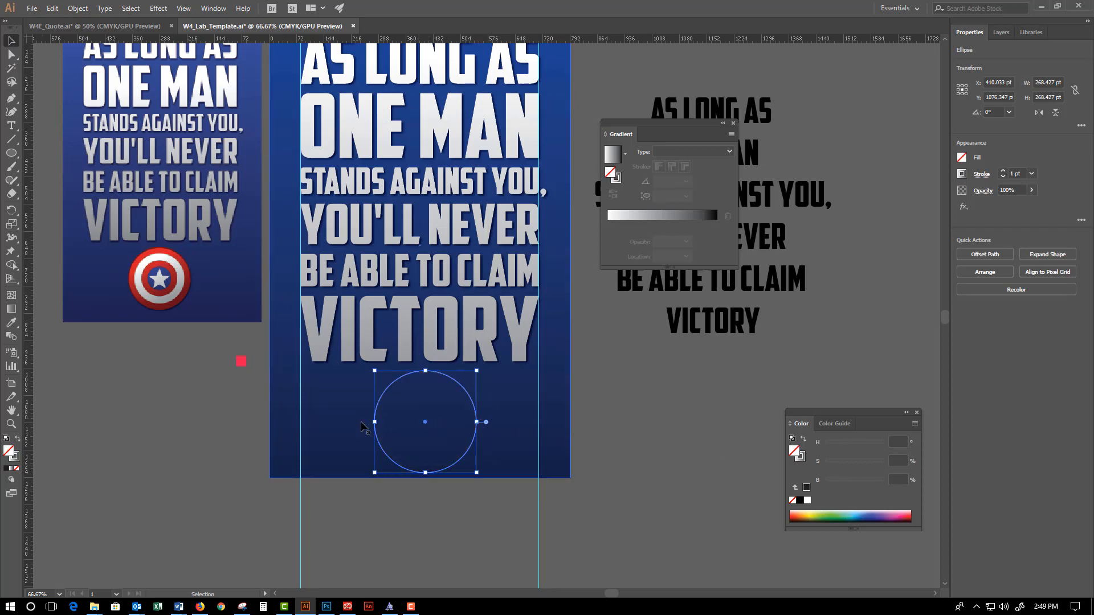
Change the circle's stroke from the gradient to solid white, keeping it without a fill.
left_click(481, 420)
key("ctrl+1")
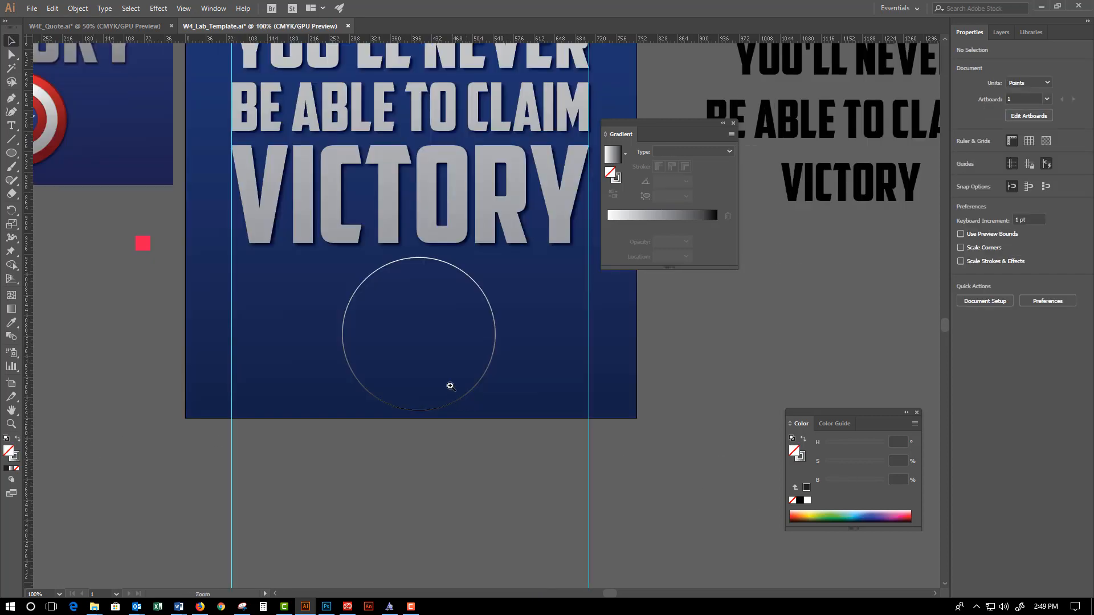
left_click(494, 307)
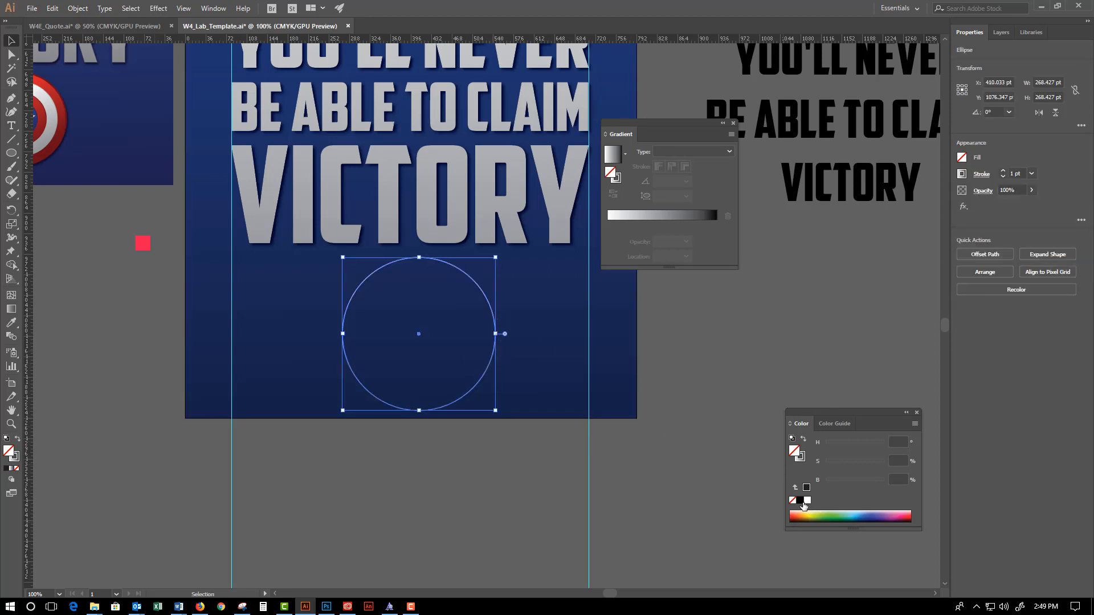
left_click(16, 459)
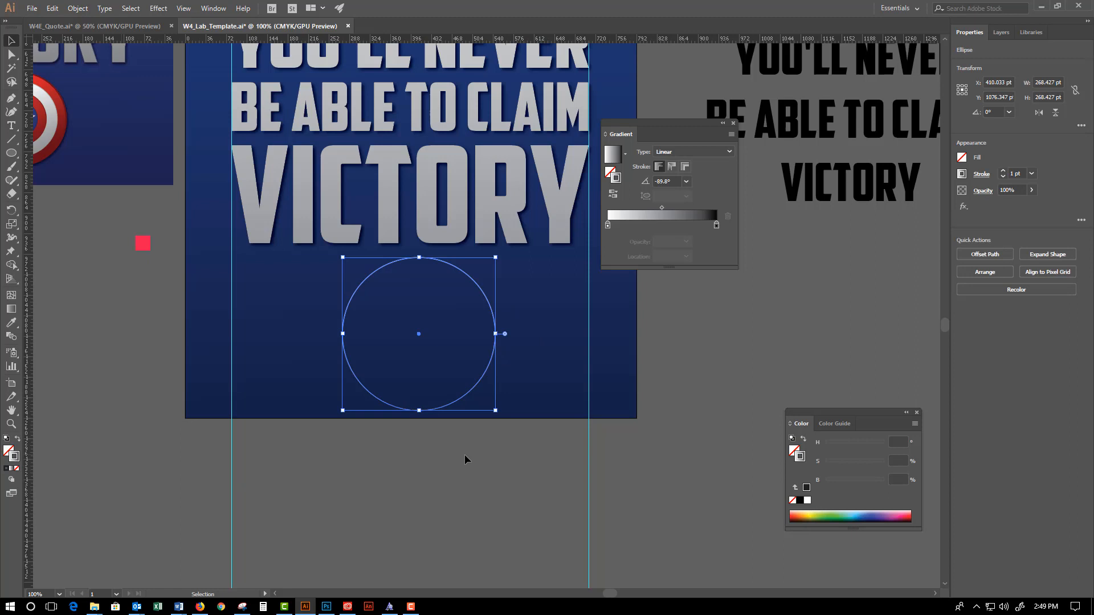
left_click(807, 501)
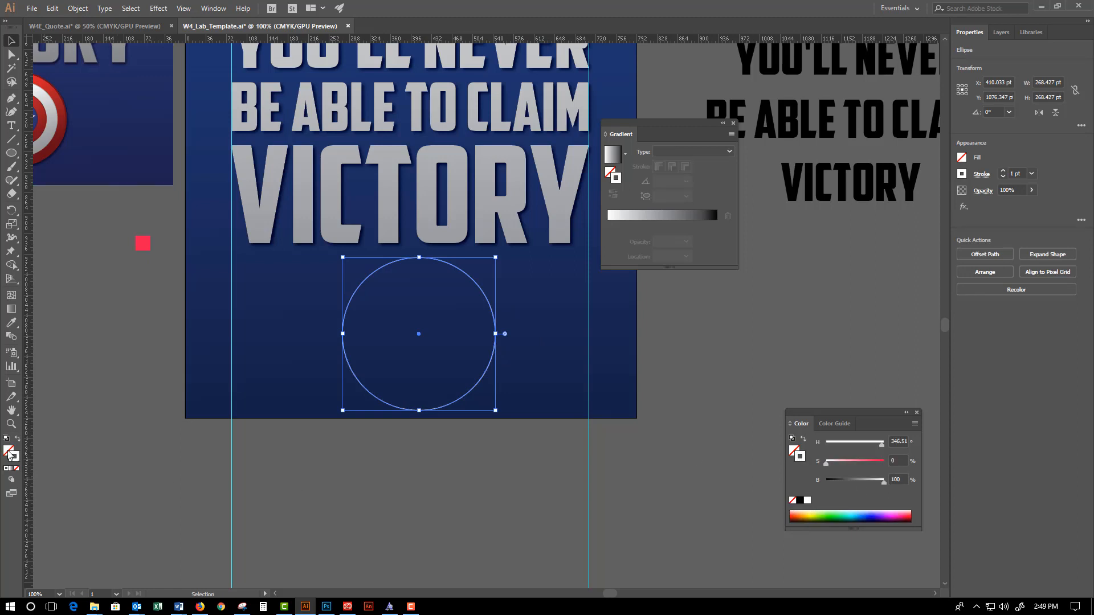
left_click(363, 506)
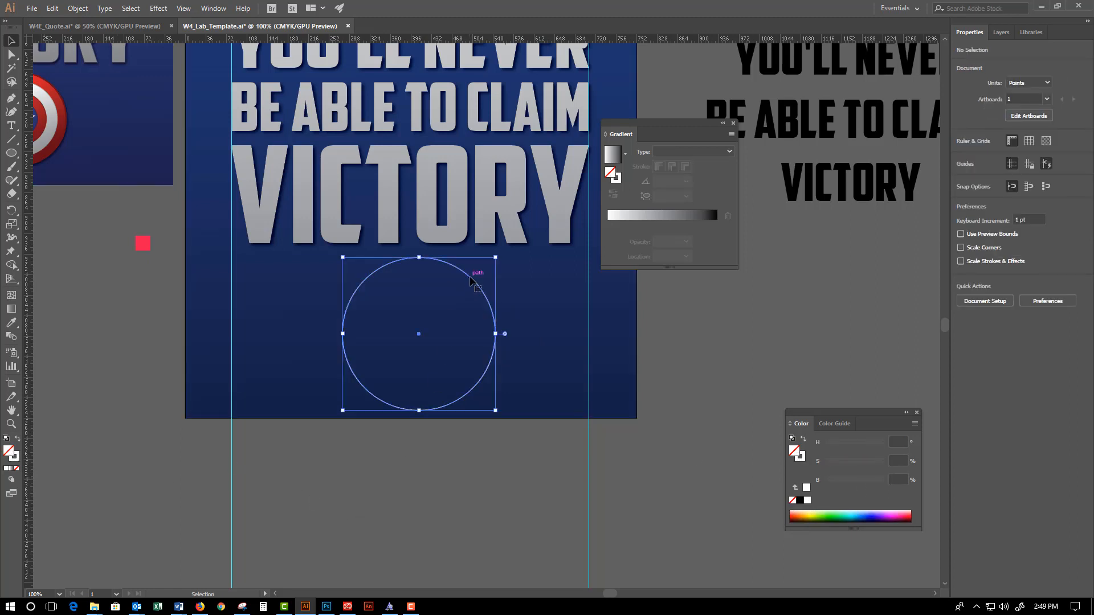
Add a smaller concentric copy of the white-outlined circle inside it, about 207 pt in diameter.
left_click_drag(461, 285, 569, 379)
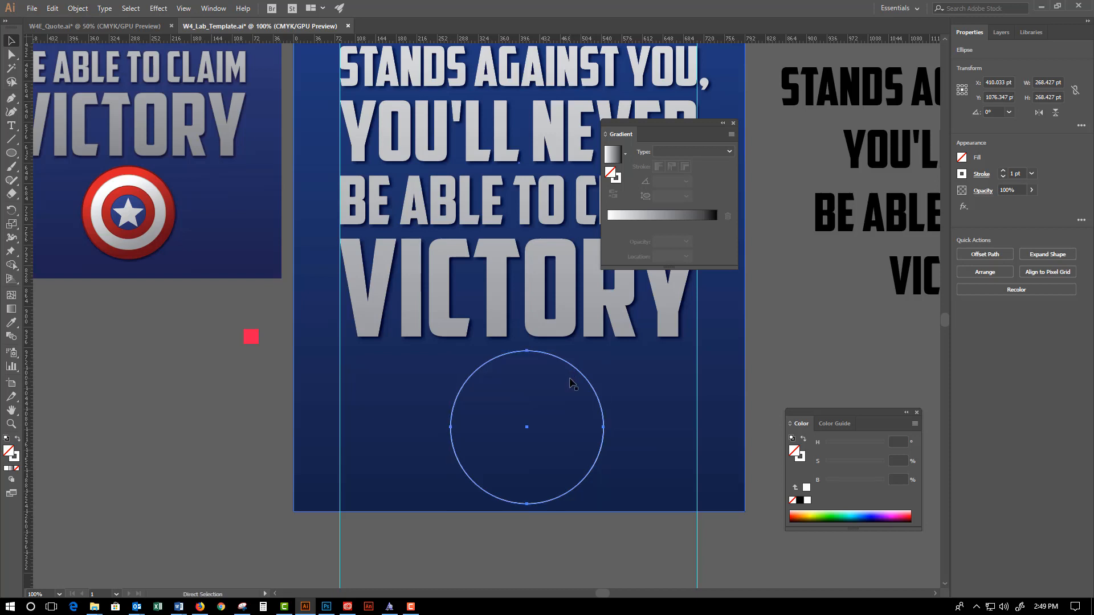
key("v")
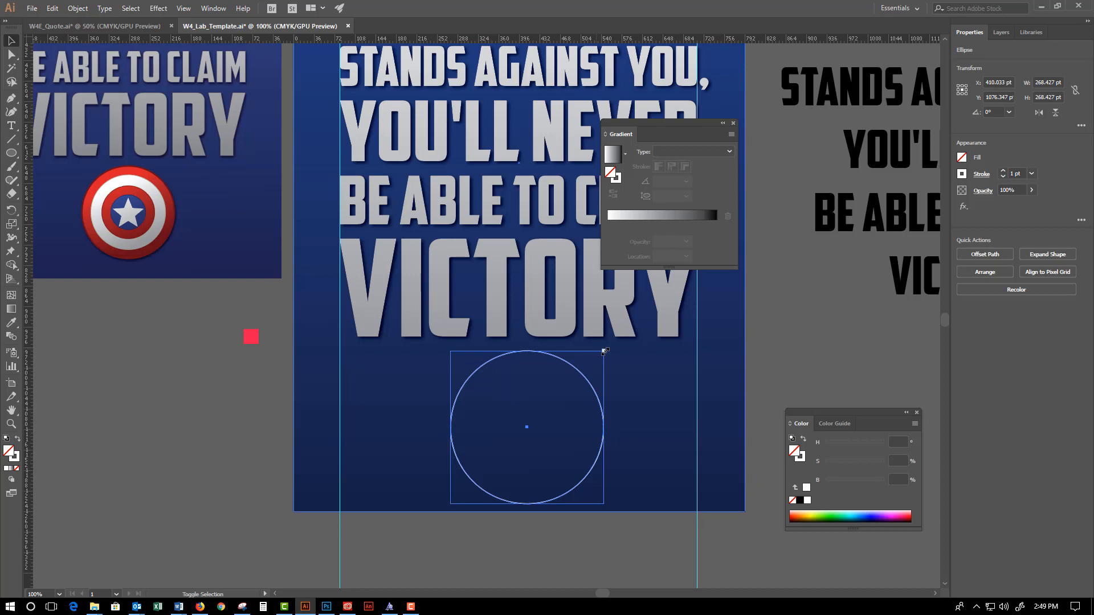
left_click_drag(605, 350, 587, 363)
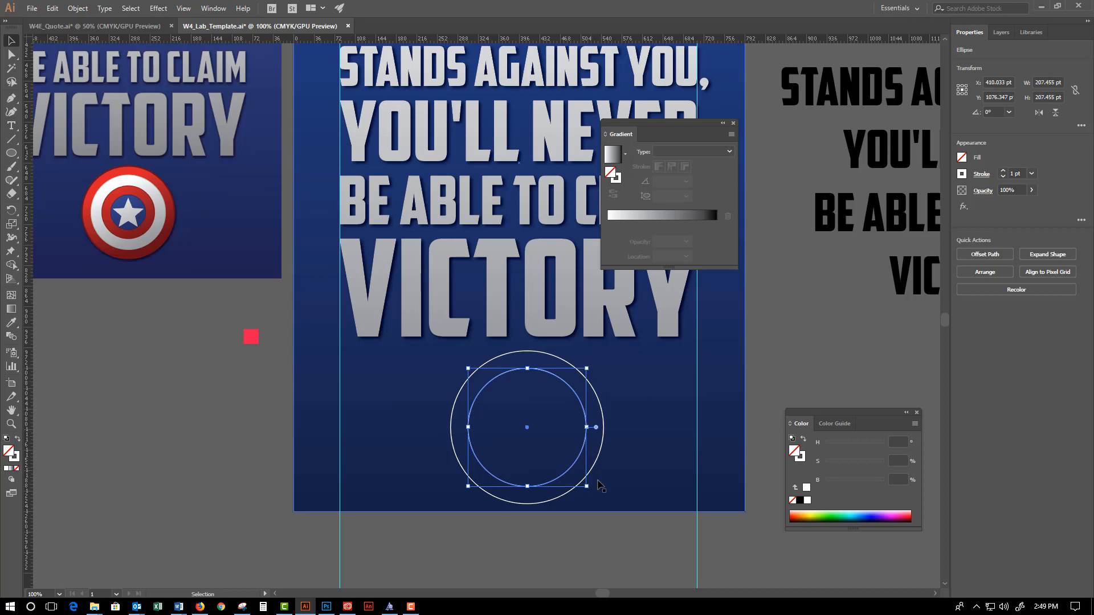
Add two more concentric circle copies inside the 207 pt one, about 137 pt and 85 pt in diameter.
left_click(572, 401)
left_click(572, 395)
key("a")
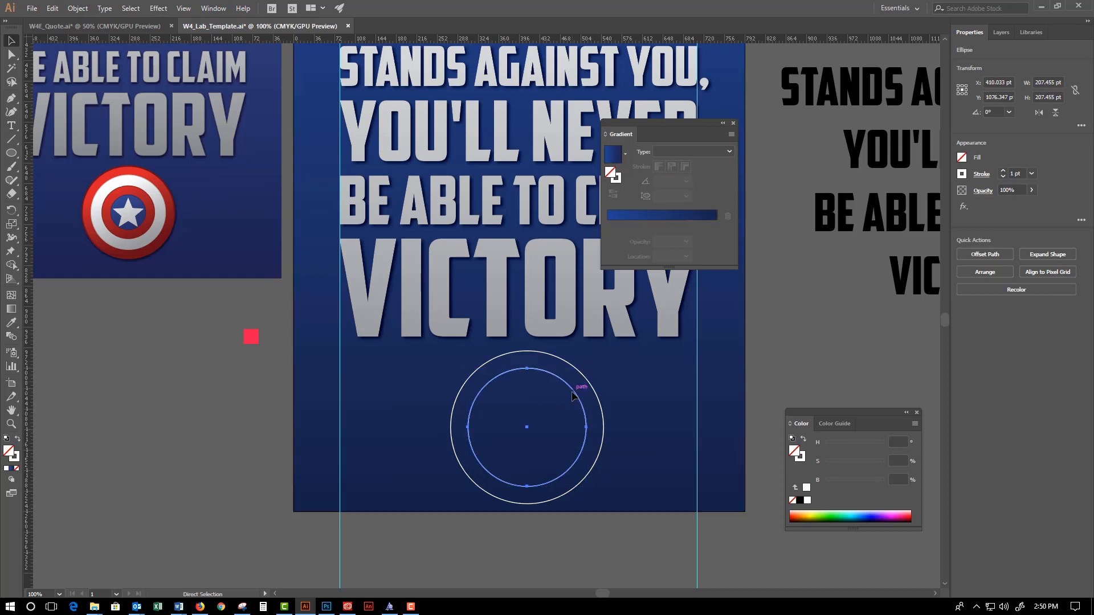
key("v")
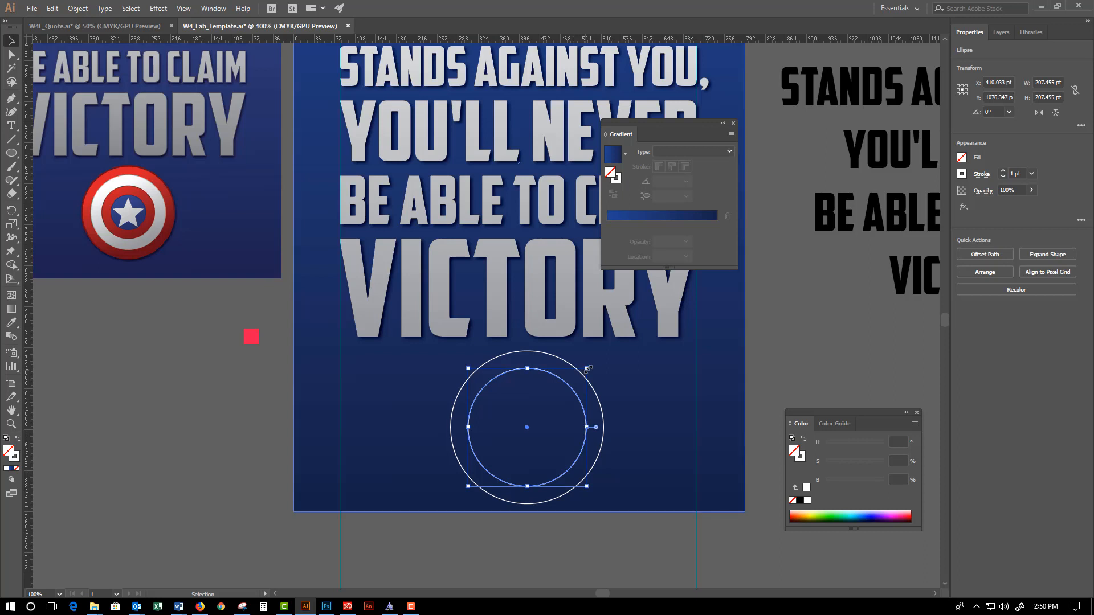
left_click_drag(588, 368, 571, 390)
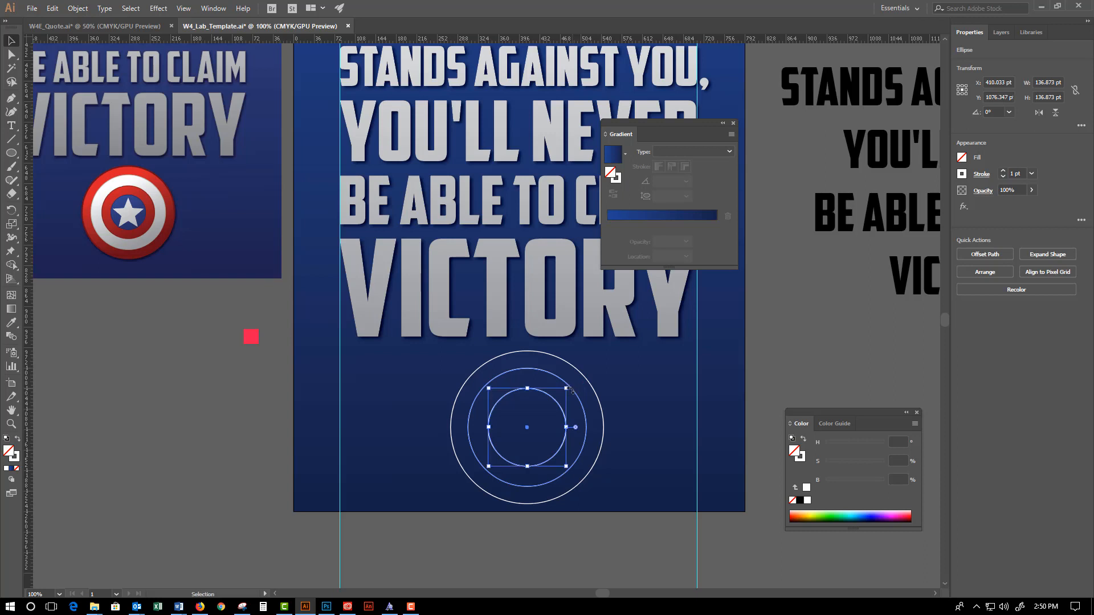
left_click_drag(571, 392, 551, 406)
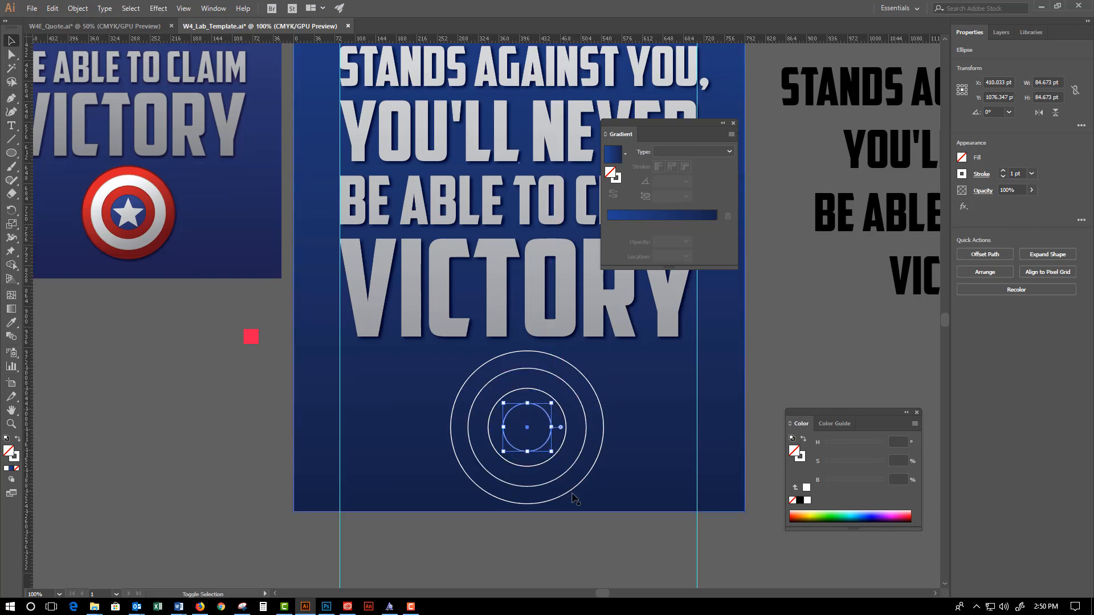
left_click(590, 551)
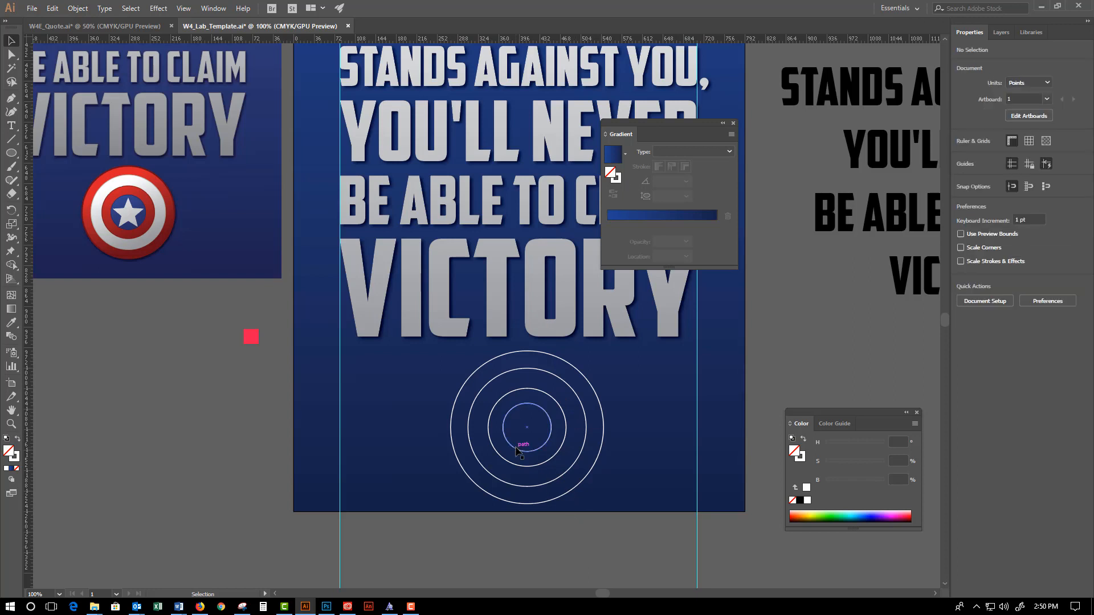
Fill the outermost circle with the red swatch of about H 354°, S 84%, B 75%.
left_click(540, 391)
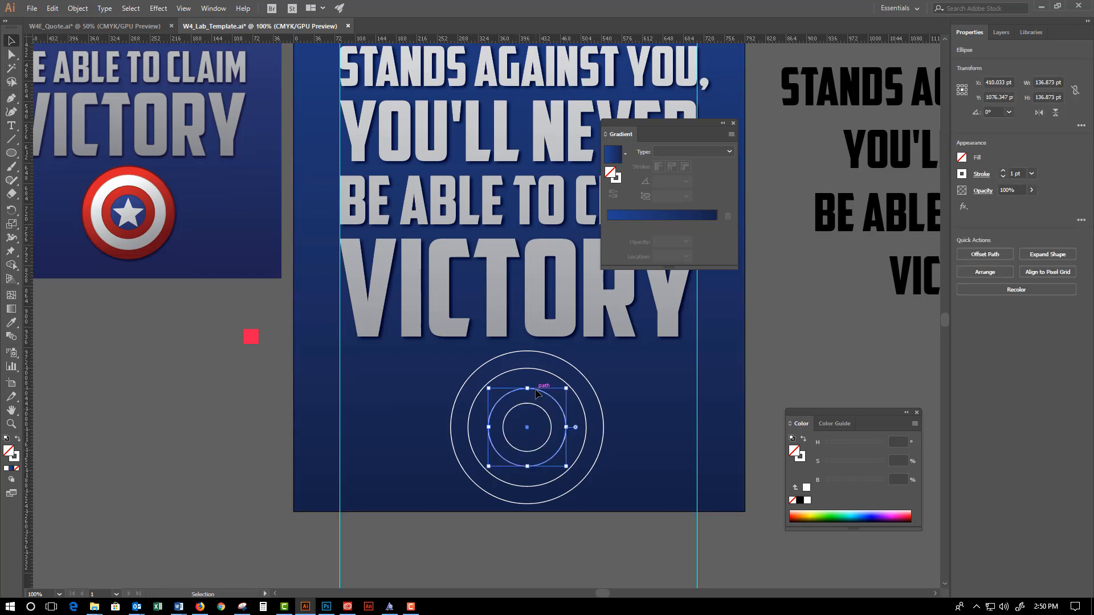
left_click(553, 375)
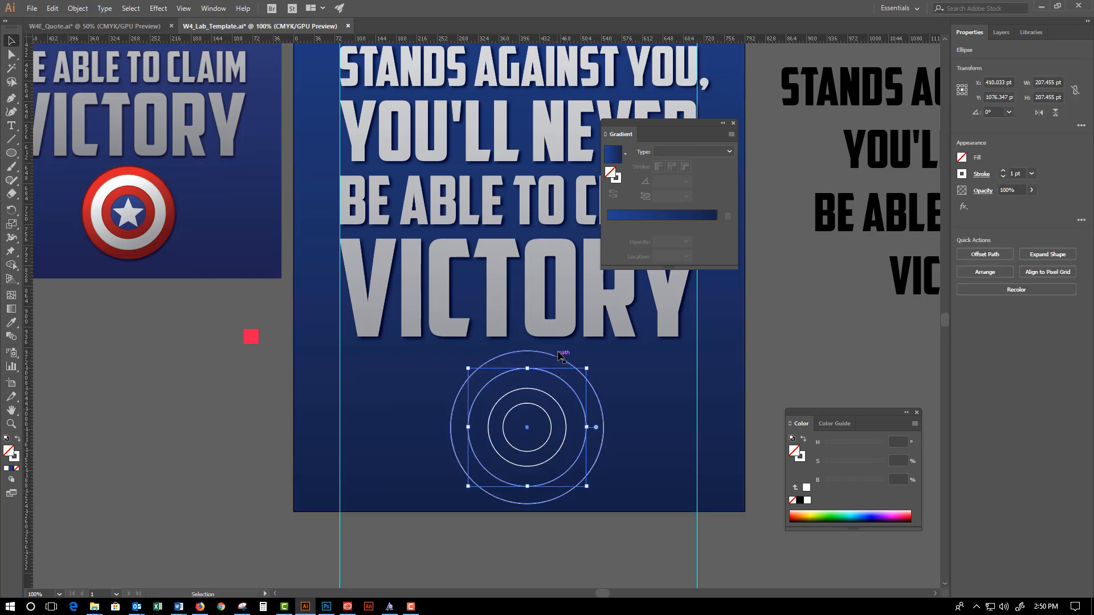
left_click(558, 360)
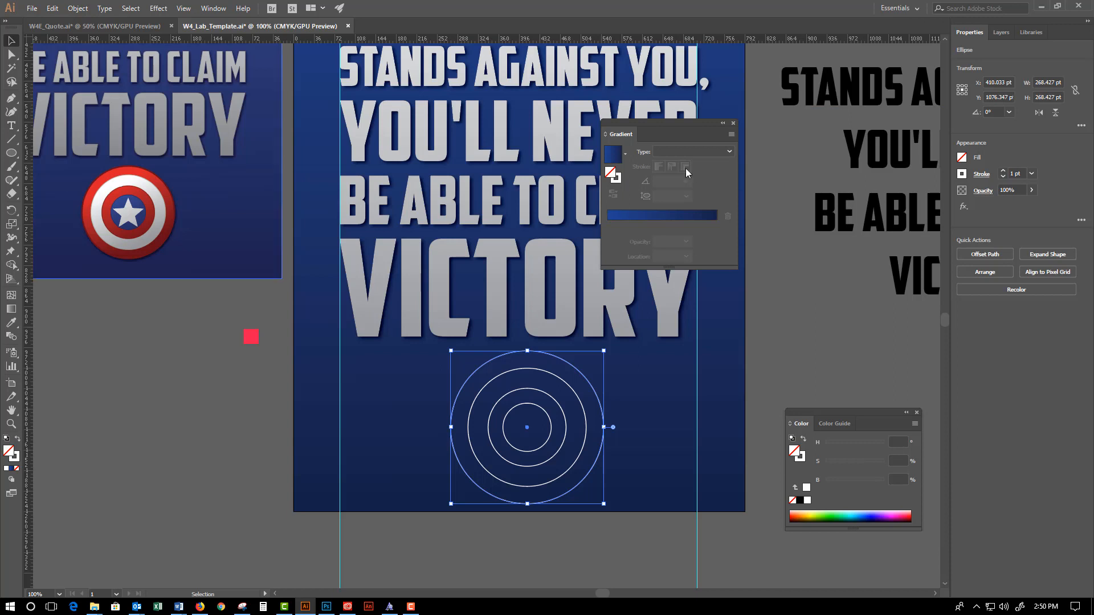
left_click(962, 158)
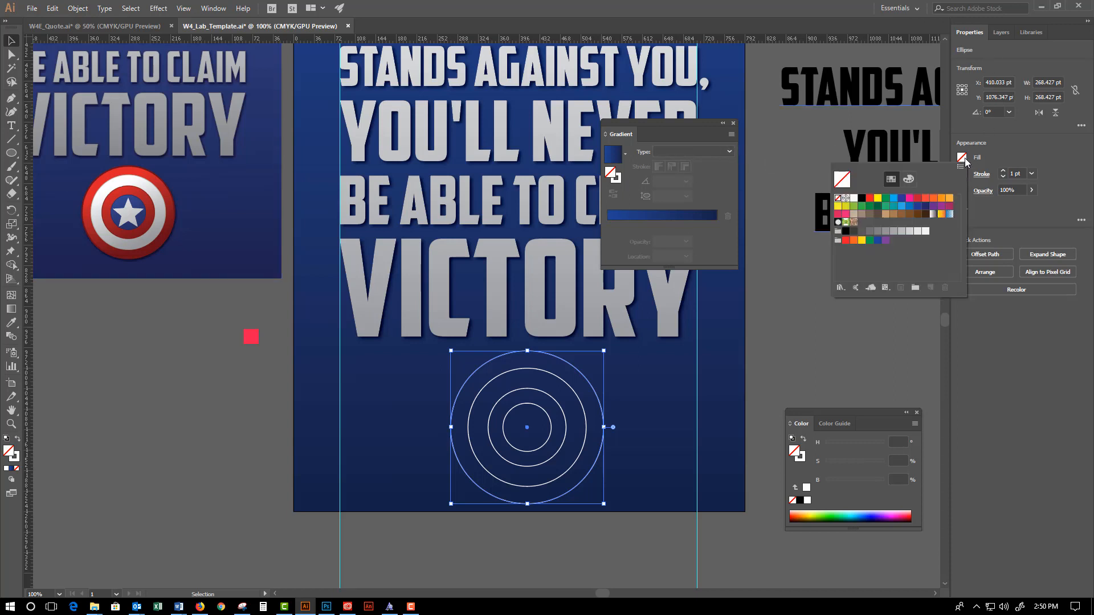
left_click(916, 198)
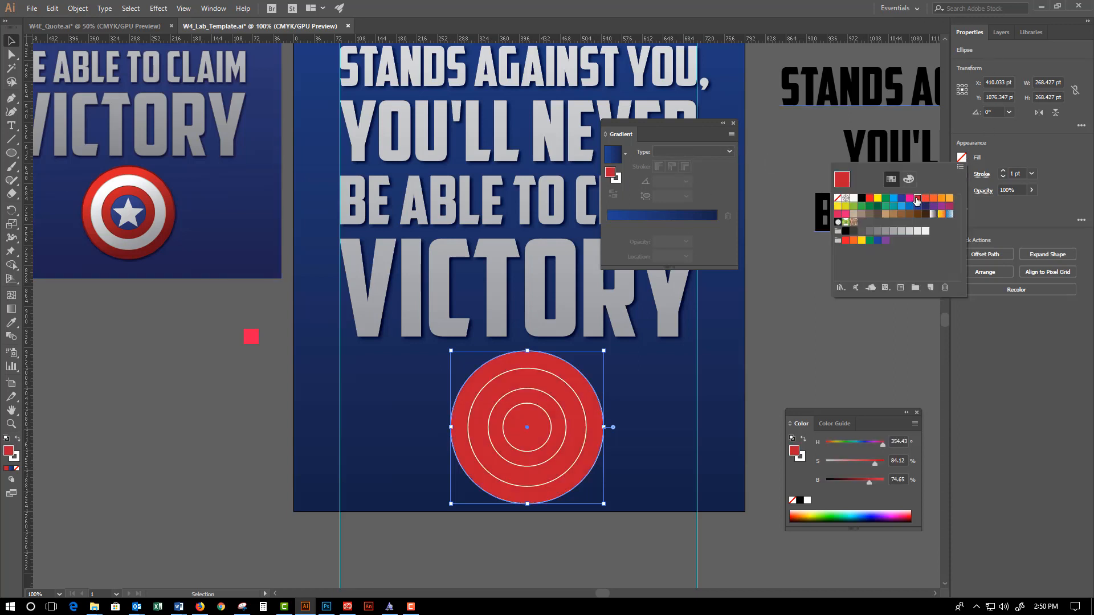
left_click(576, 399)
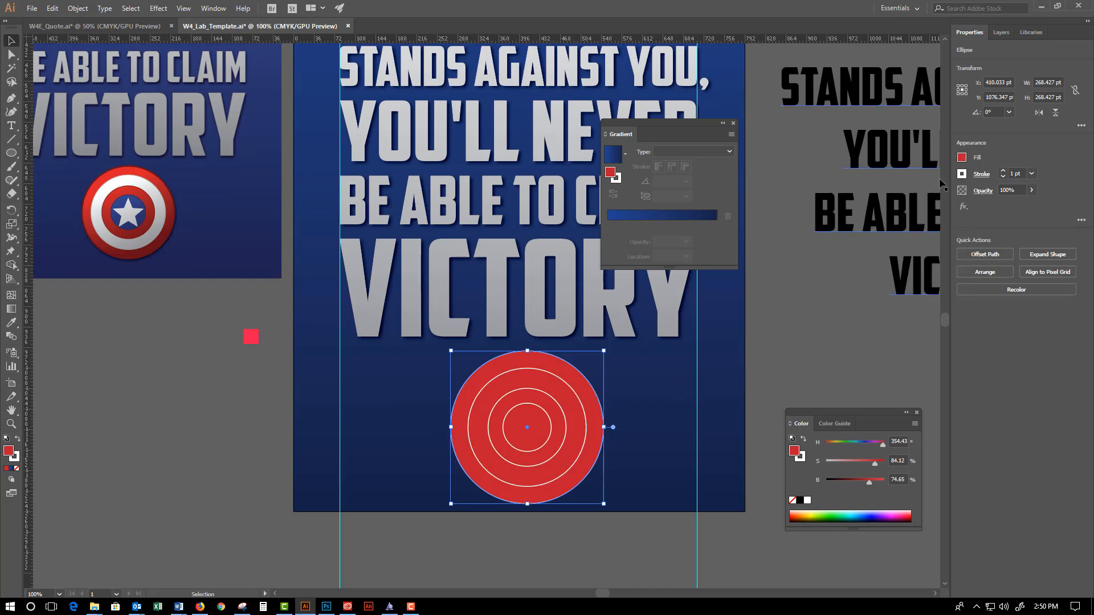
left_click(963, 160)
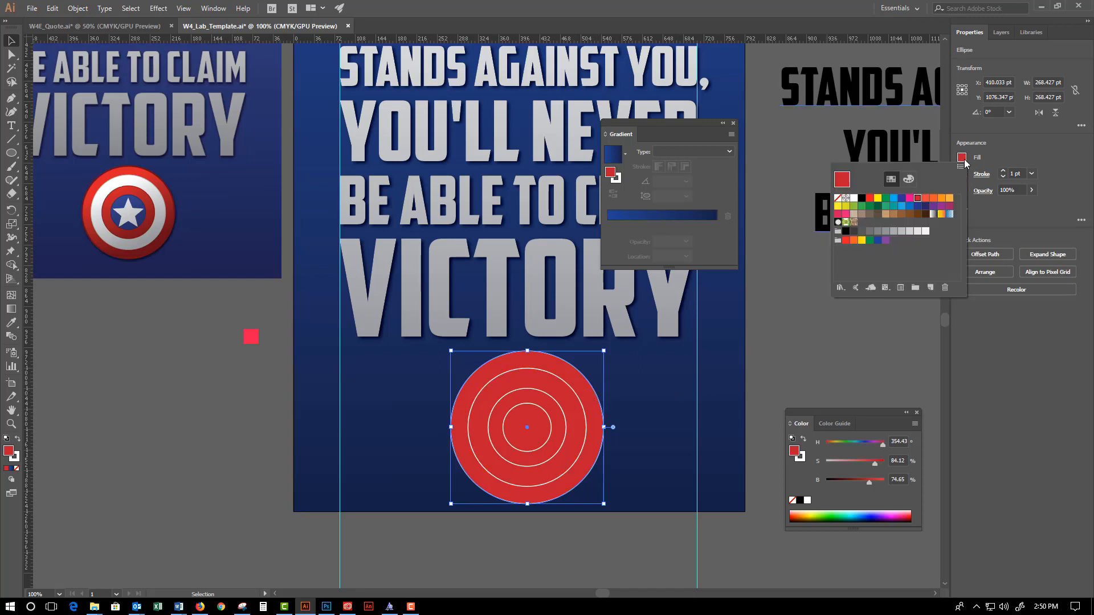
left_click(853, 198)
left_click(614, 428)
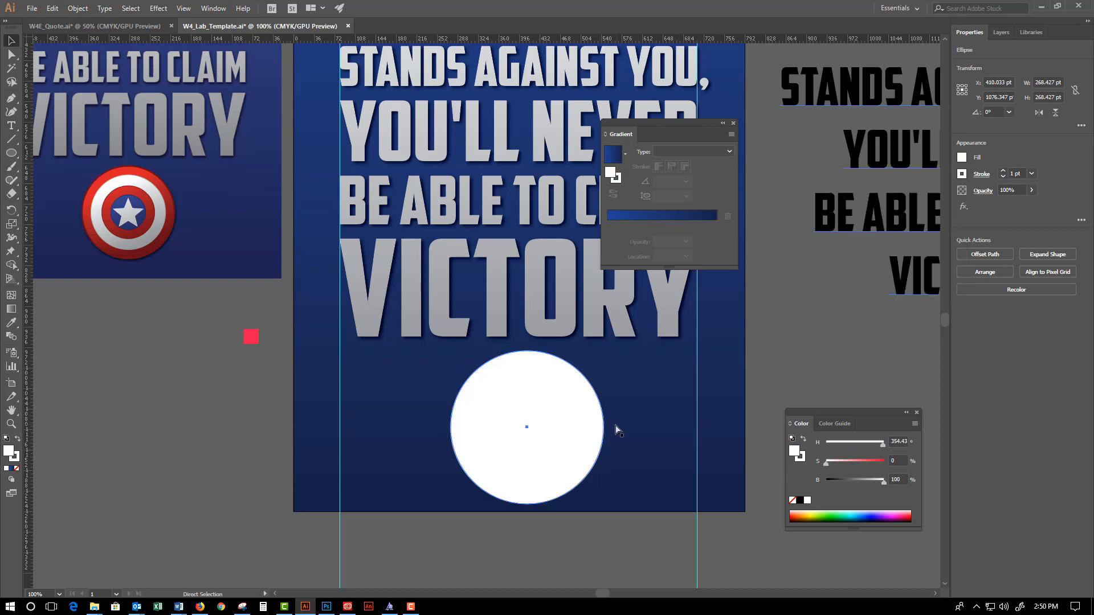
key("ctrl+z")
Fill the second-largest circle, just inside the red outer one, with the white swatch.
left_click(586, 419)
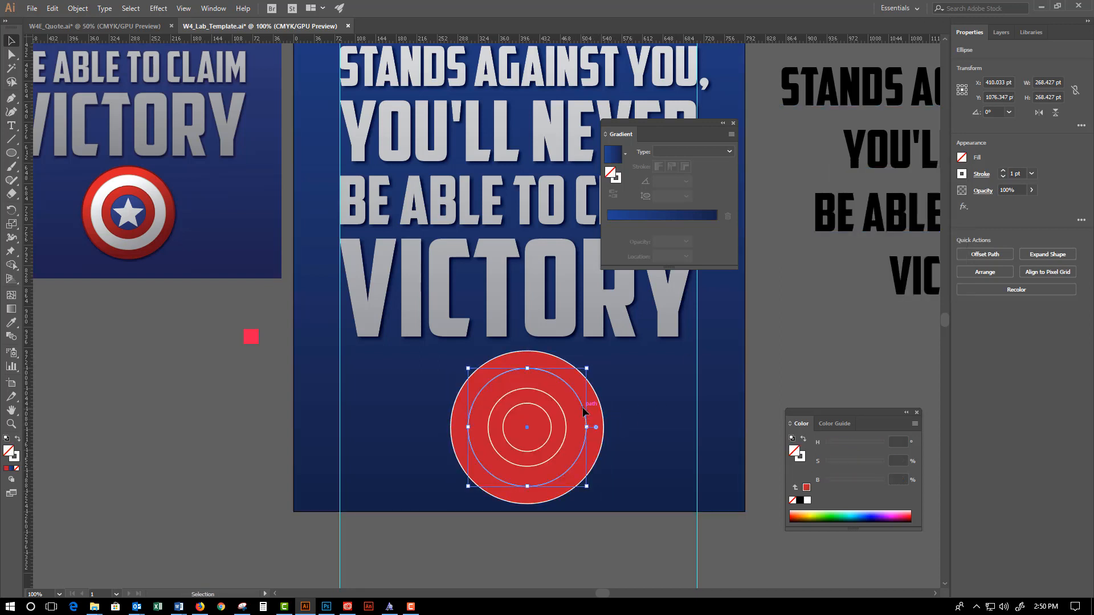
left_click(962, 159)
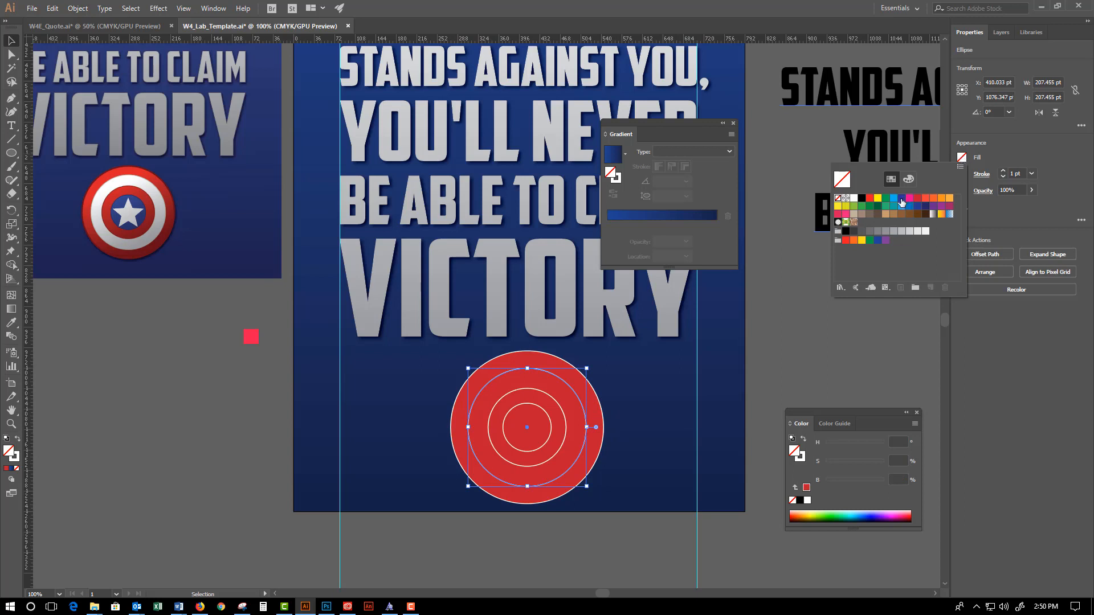
left_click(852, 198)
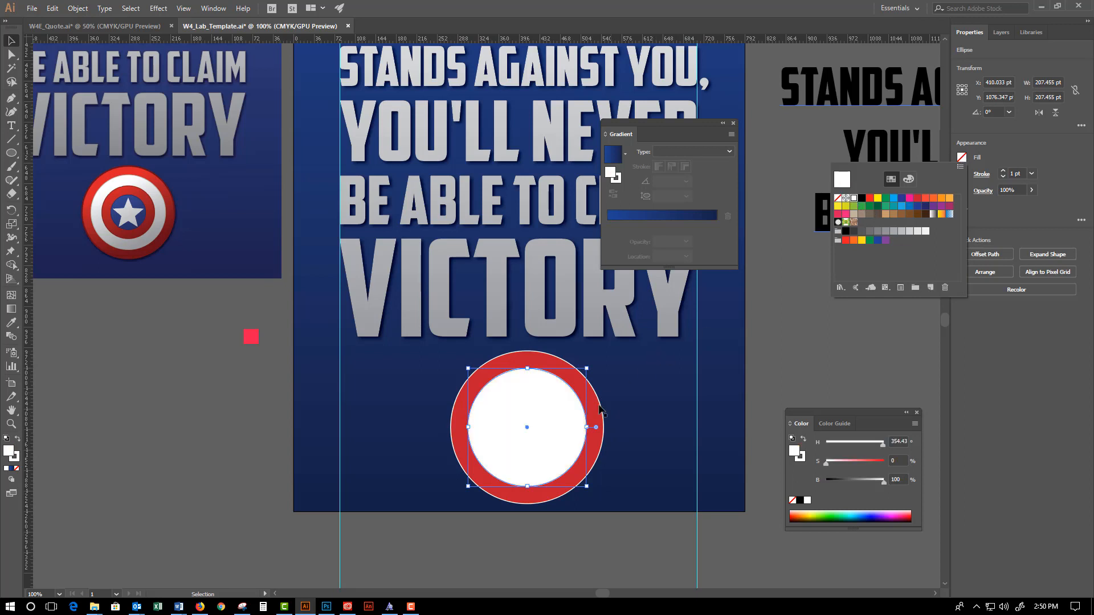
left_click(547, 420)
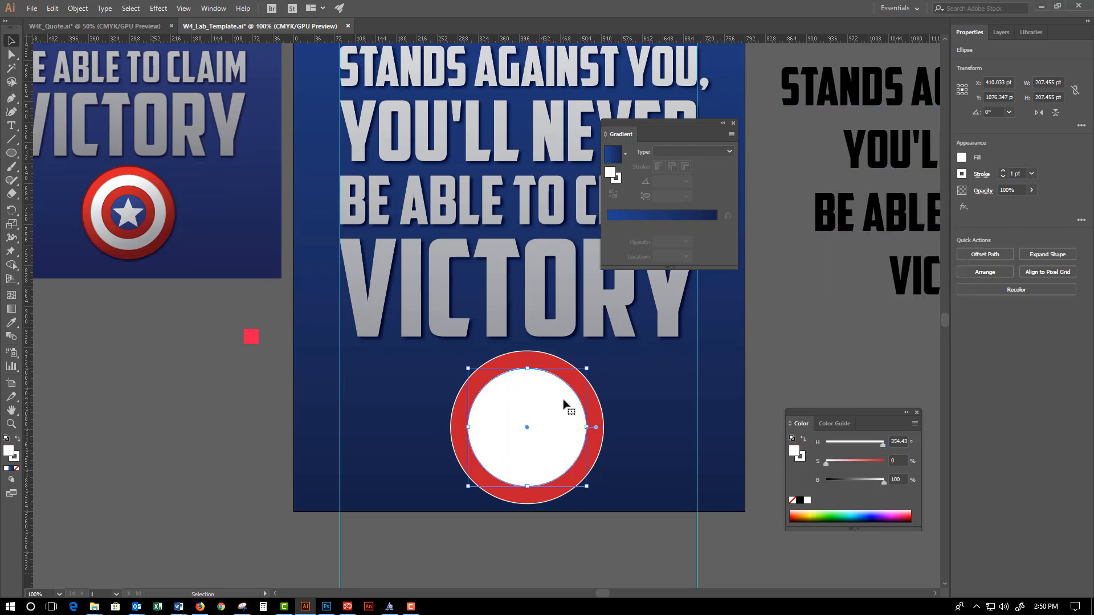
Fill the third circle, inside the white one, with the same red swatch as the outer circle.
left_click(558, 409)
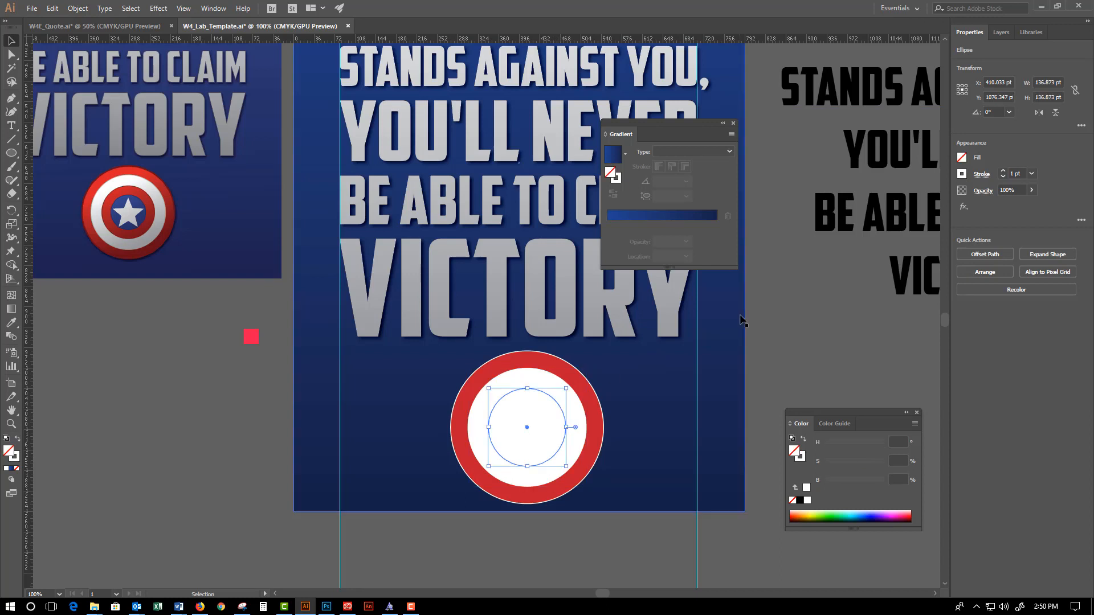
left_click(962, 158)
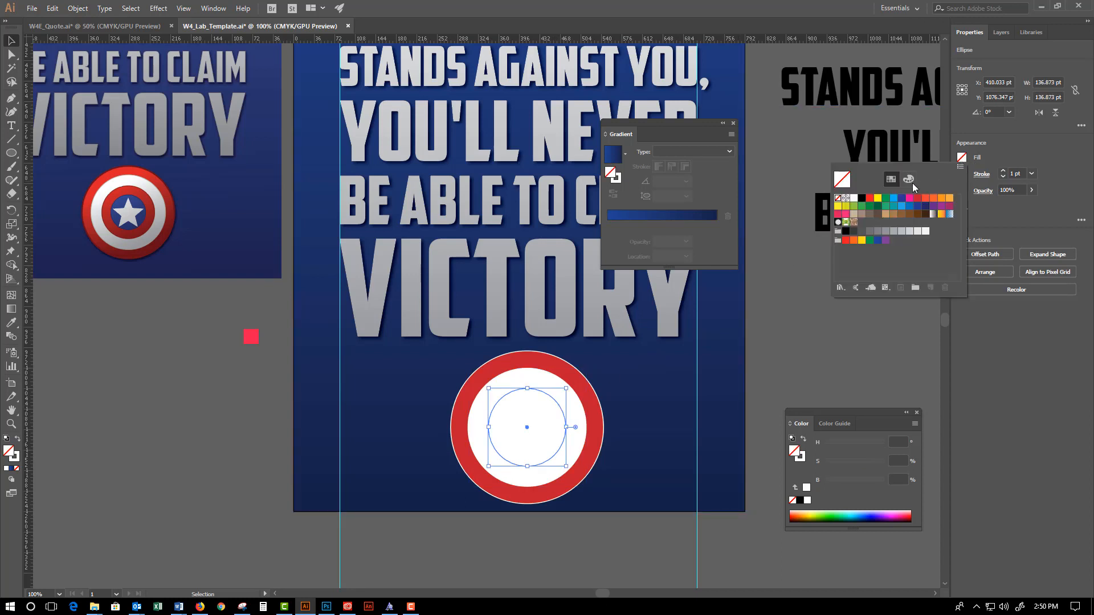
left_click(917, 198)
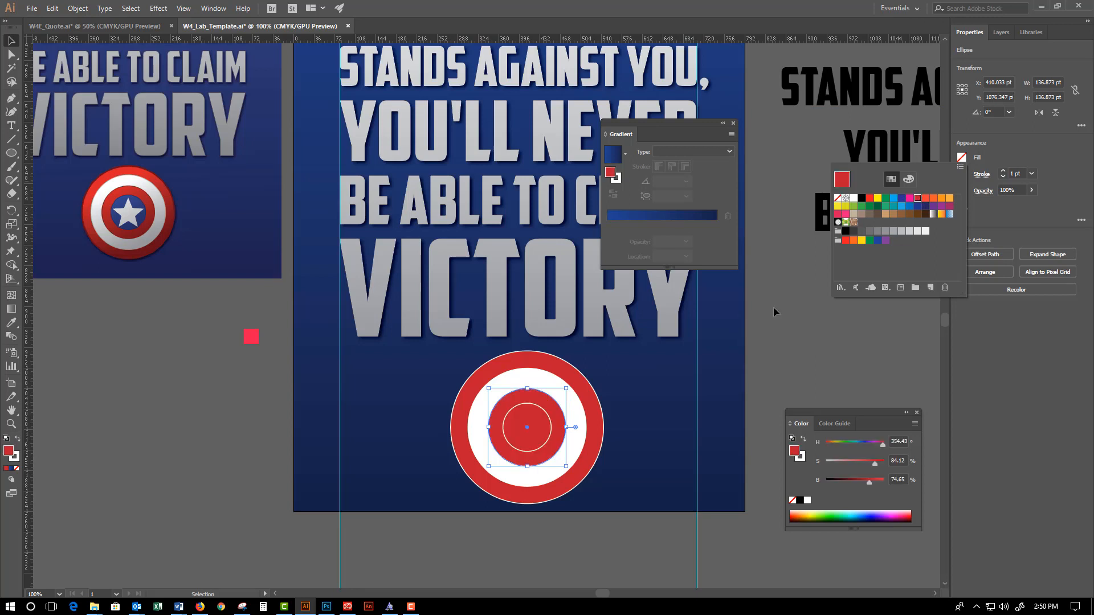
left_click(544, 419)
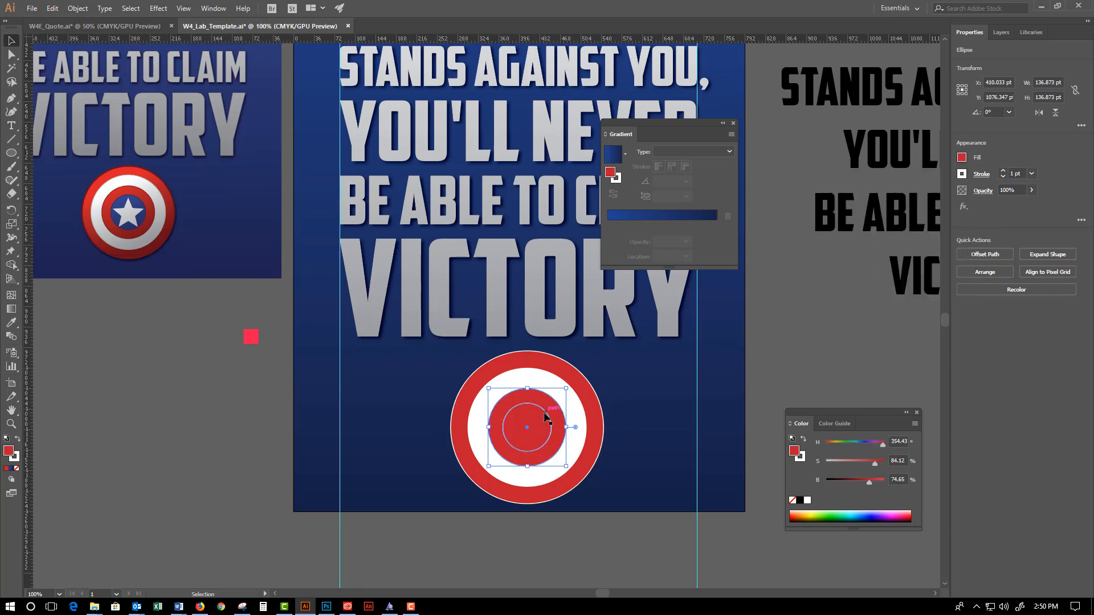
left_click(963, 159)
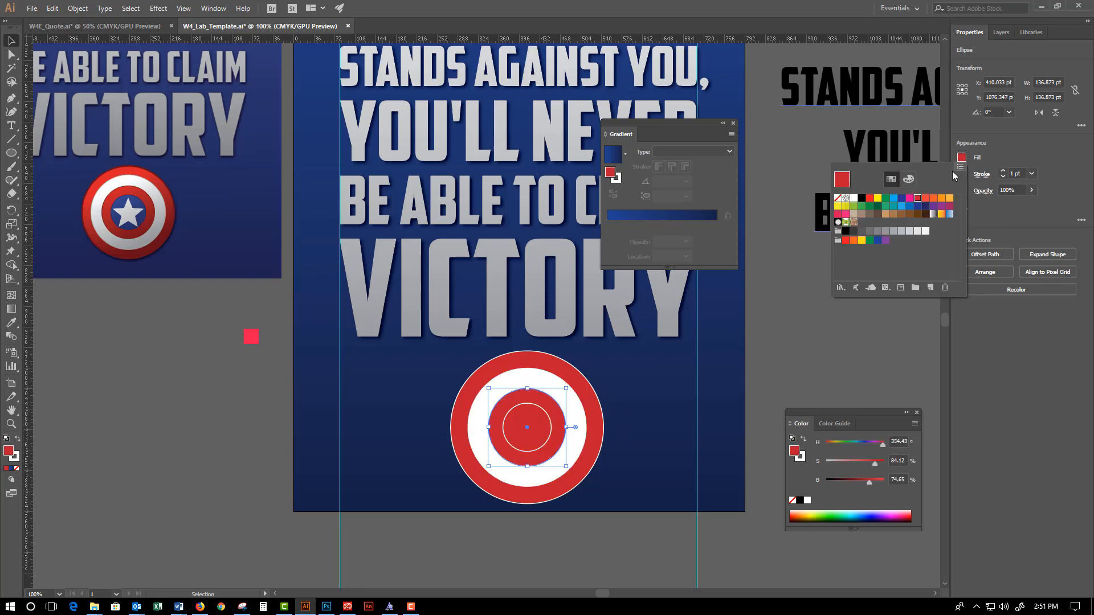
left_click(917, 207)
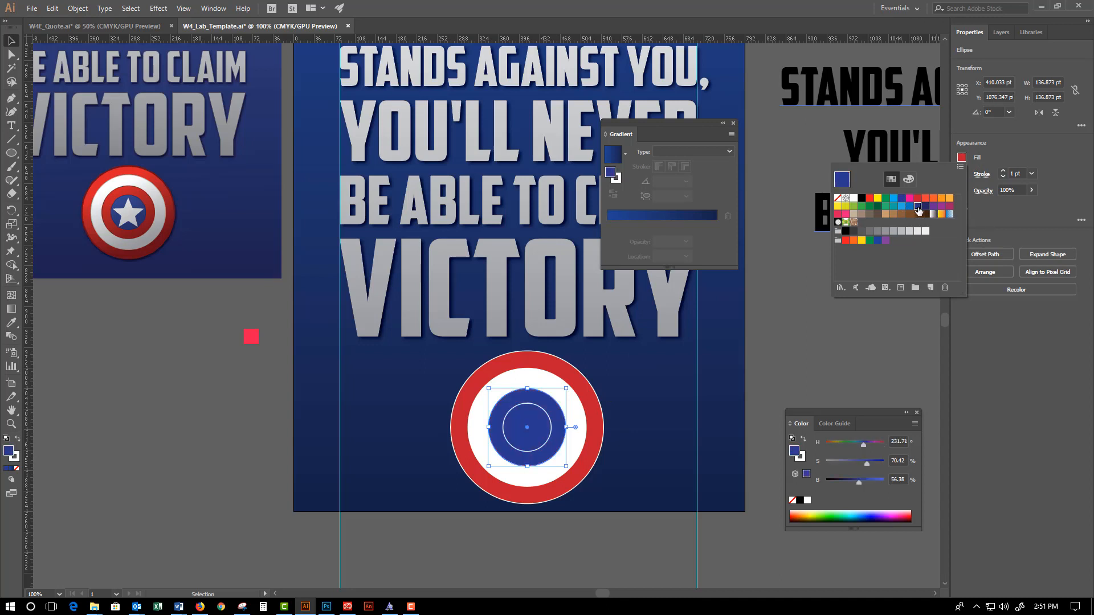
key("ctrl+z")
Fill the innermost circle with the dark blue swatch of about H 232°, S 70%, B 56%, and deselect it.
left_click(547, 416)
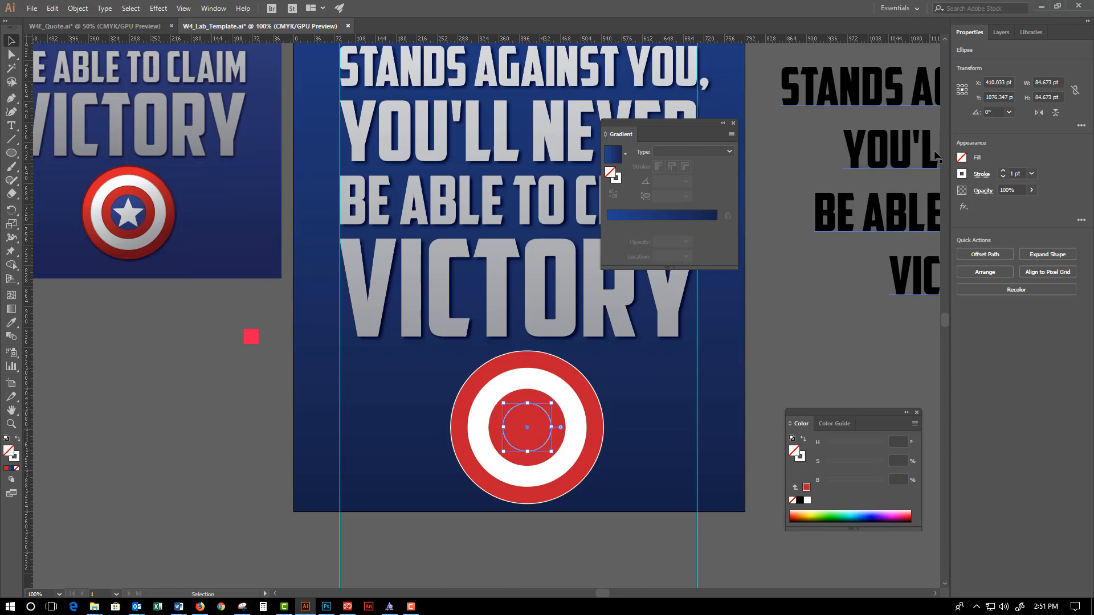
left_click(962, 158)
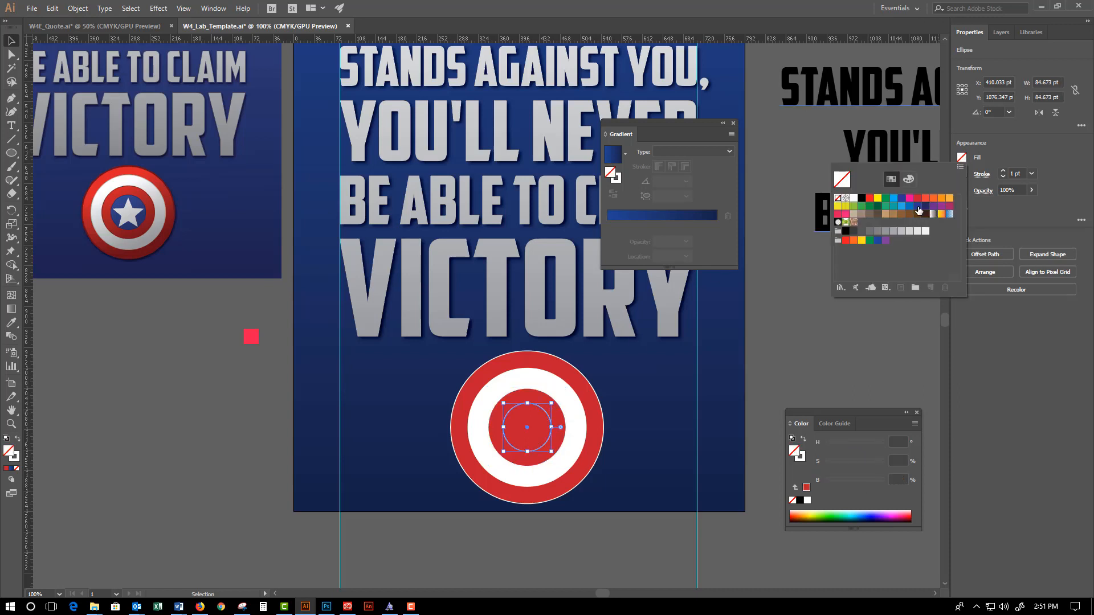
left_click(917, 207)
left_click(805, 328)
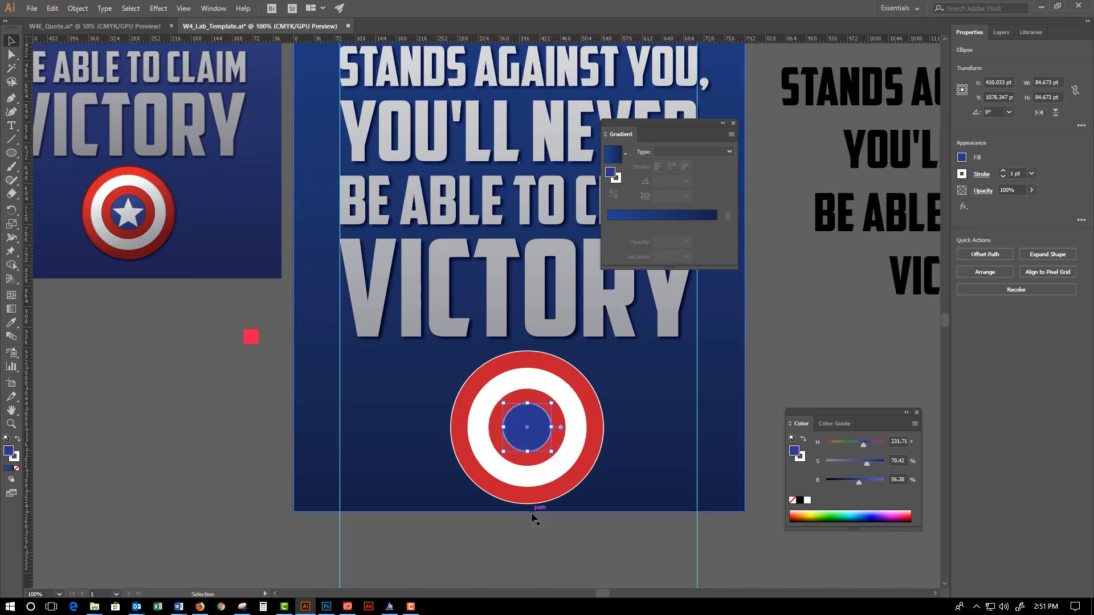
left_click(794, 365)
key("ctrl+equal")
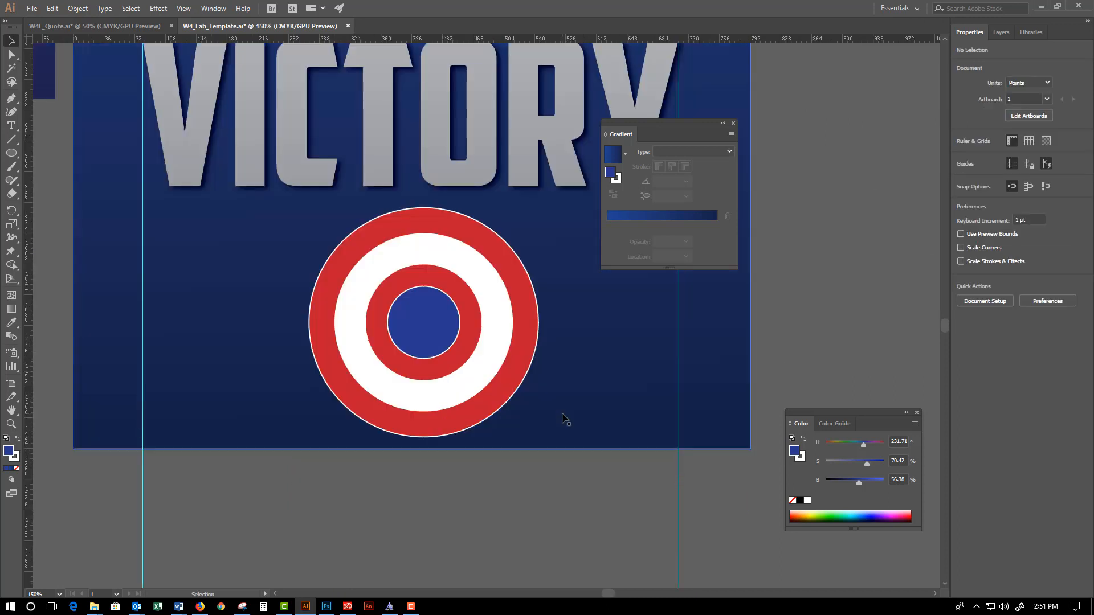
Remove the stroke from all four shield circles and deselect them.
left_click(438, 310)
left_click(466, 337, "shift")
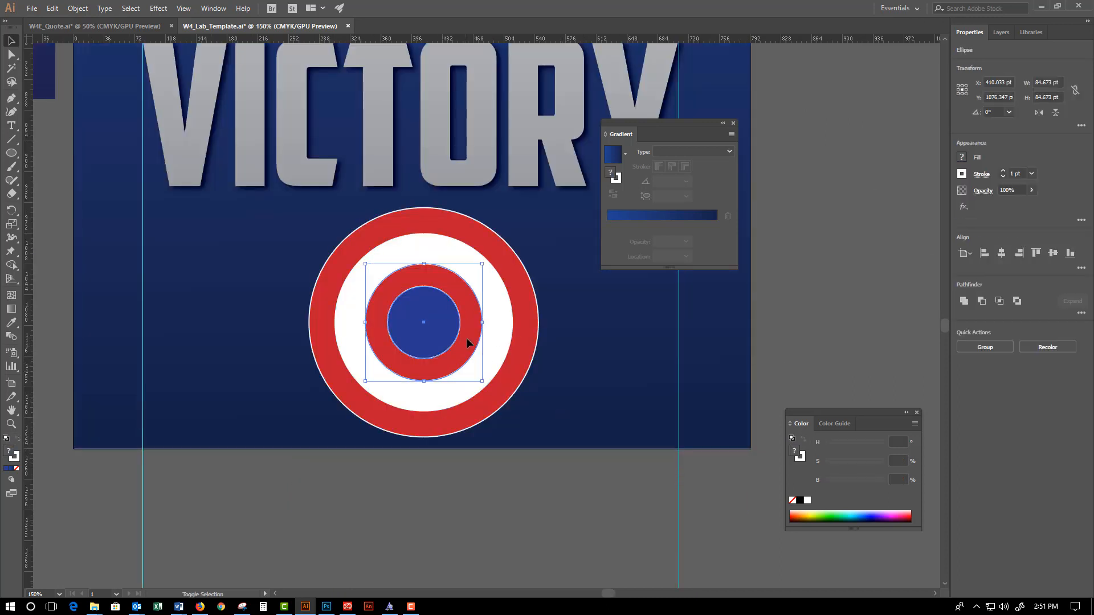
left_click(483, 356, "shift")
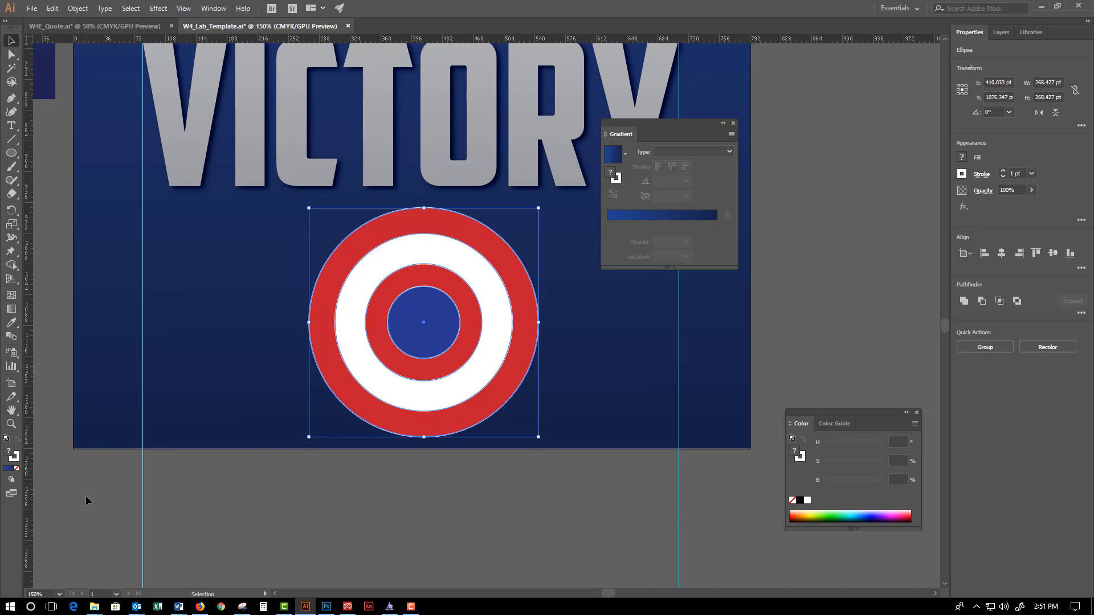
left_click(13, 457)
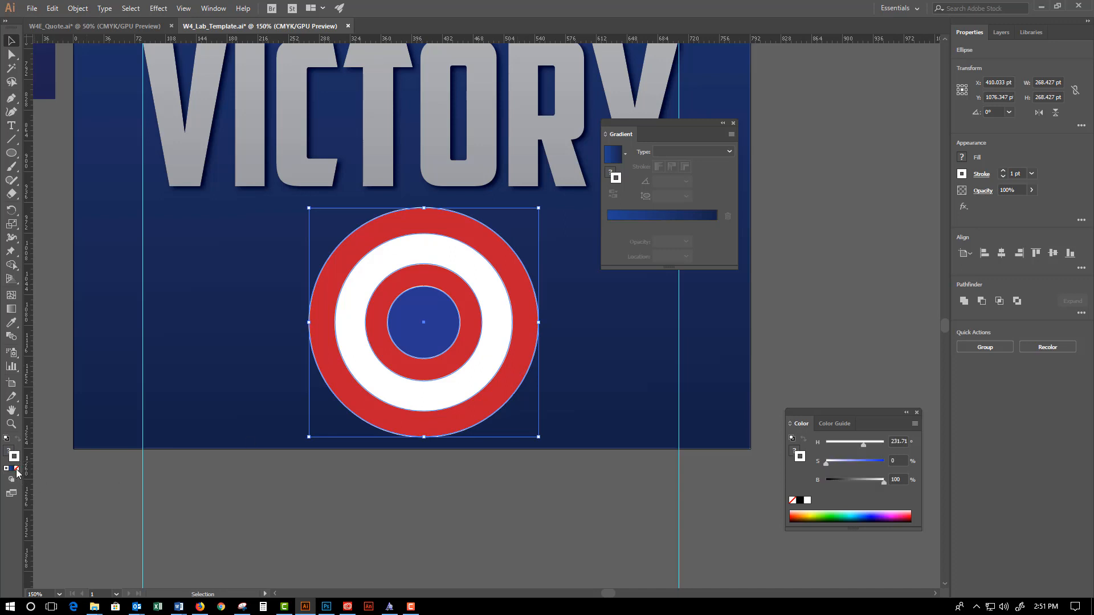
left_click(18, 469)
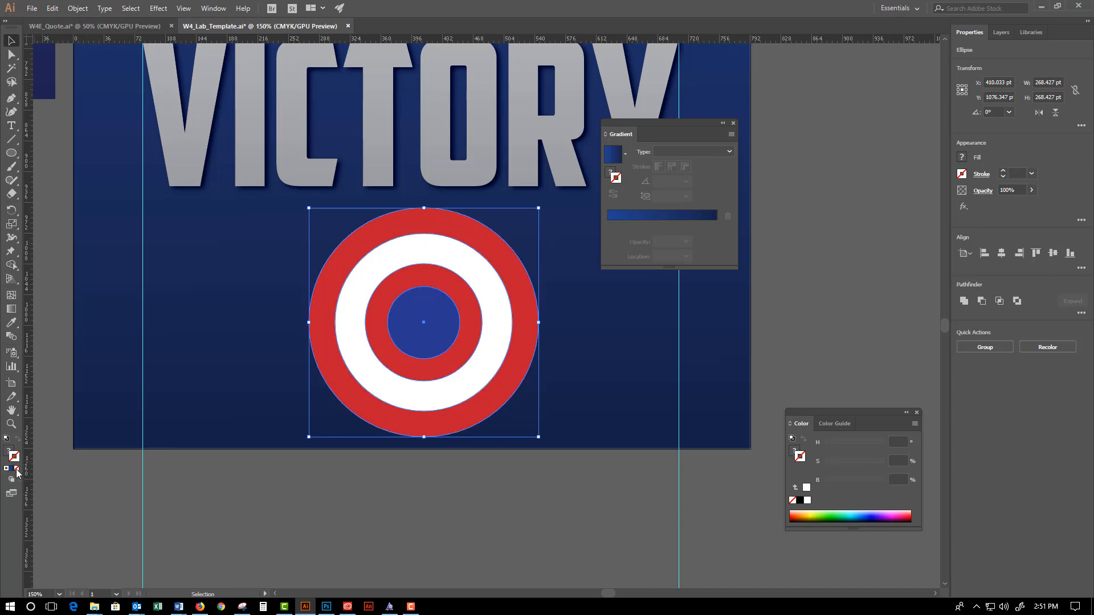
left_click(255, 488)
Draw a five-pointed star about 65 pt wide and 62 pt high in the middle of the blue circle.
key("ctrl+1")
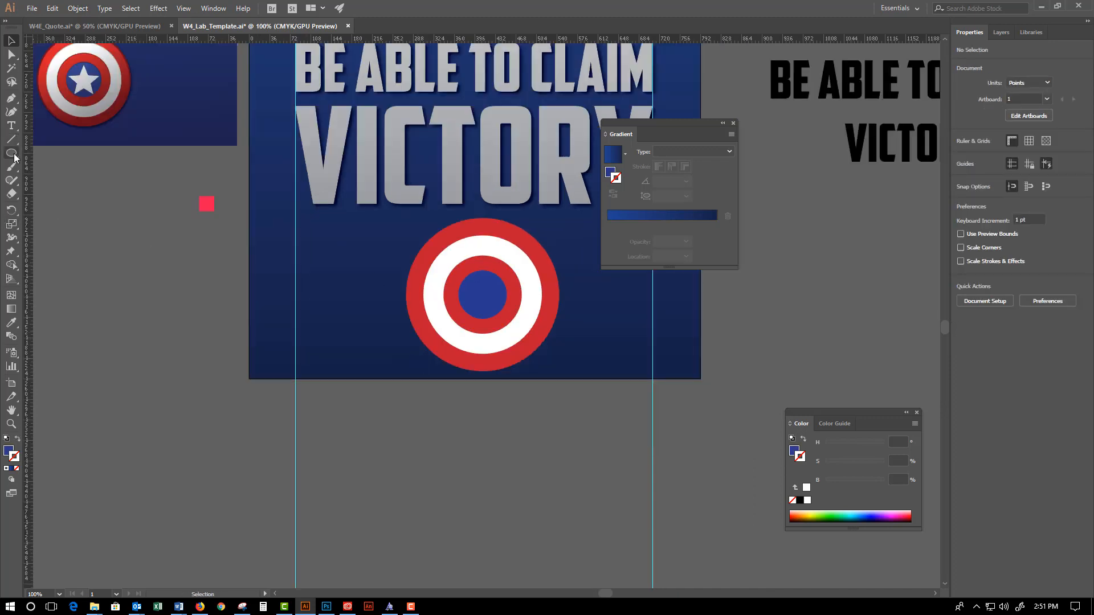
left_click_drag(15, 158, 49, 210)
key("ctrl+plus")
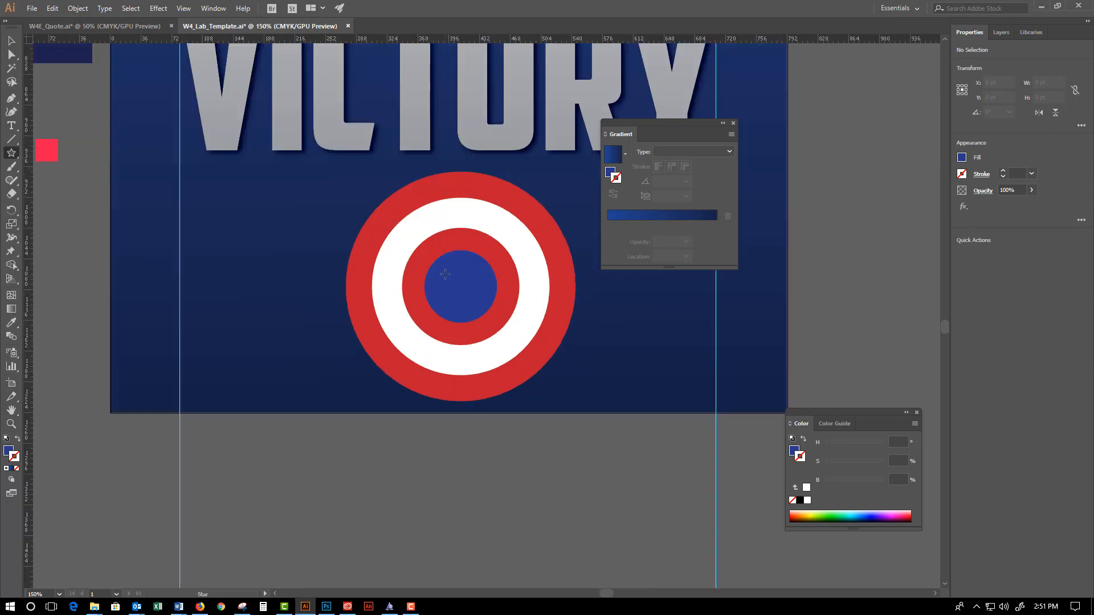
left_click_drag(453, 275, 478, 315)
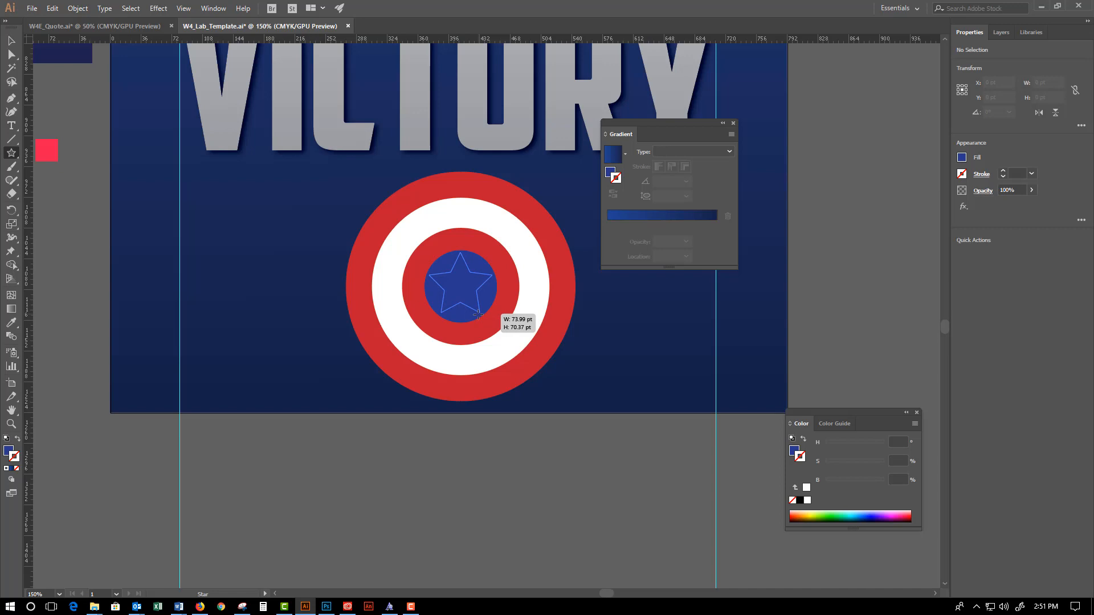
left_click_drag(478, 314, 476, 311)
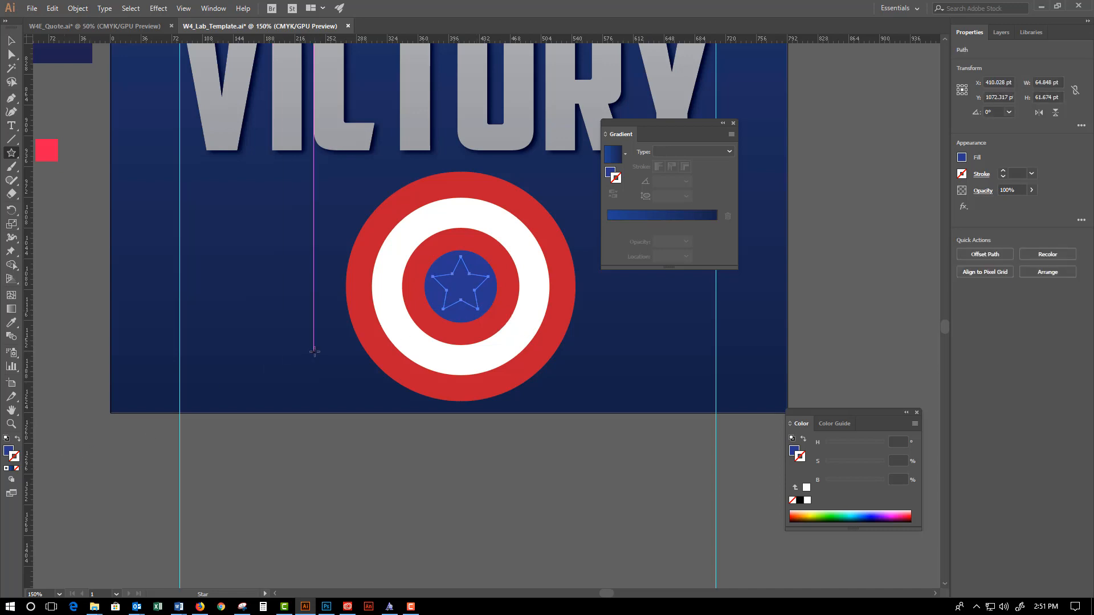
Fill the star with white sampled from the shield's white ring, and deselect it.
key("i")
left_click(411, 239)
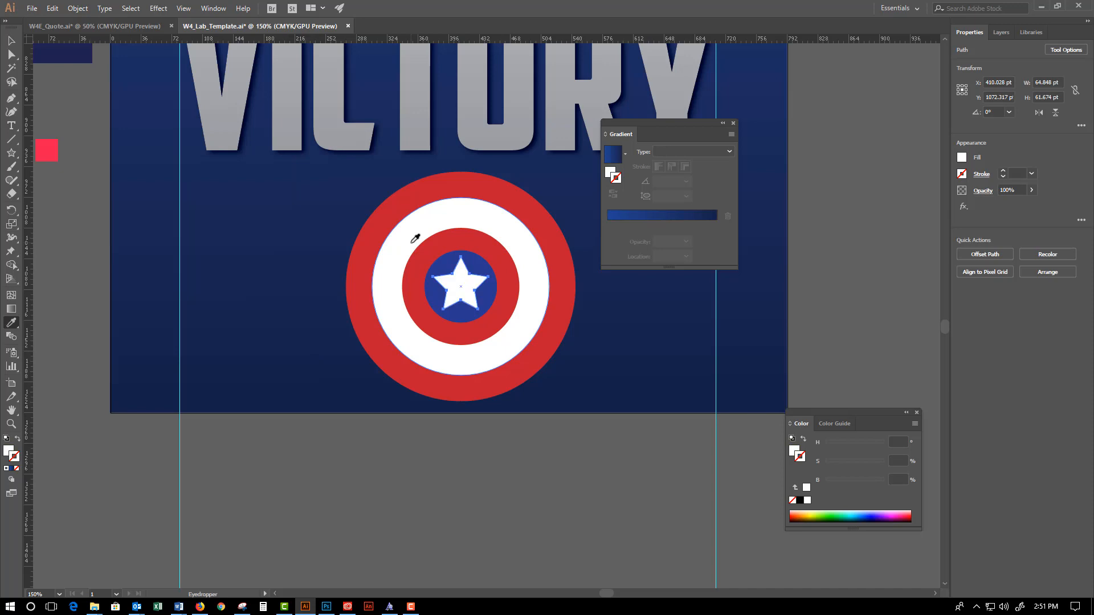
left_click(9, 44)
left_click(83, 98)
Centre the four circles and the star horizontally on the artboard, then try centring them vertically and undo that alignment.
key("ctrl+1")
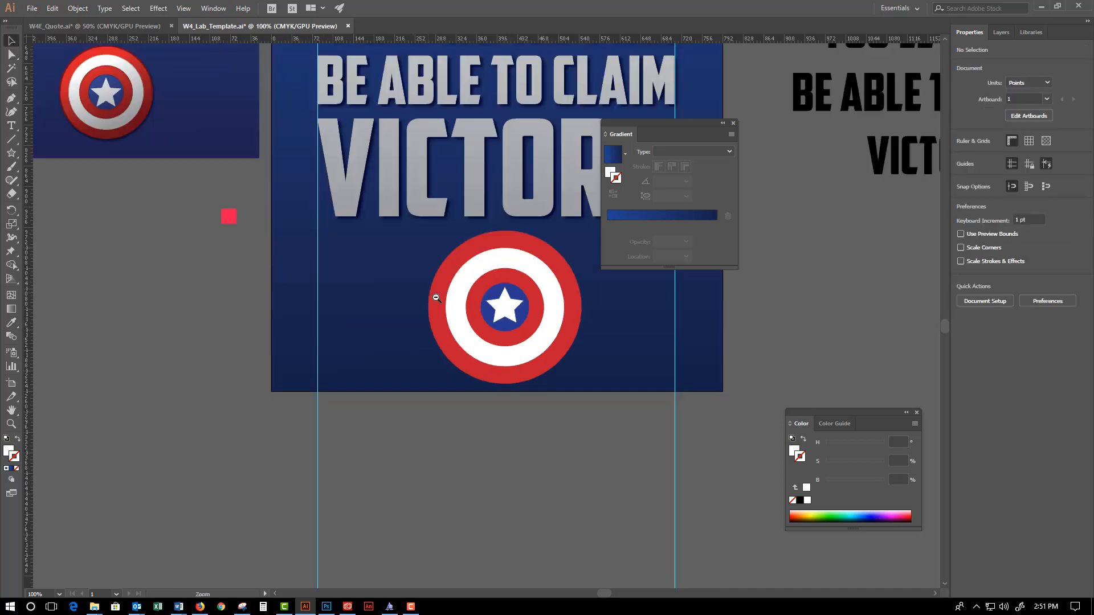
key("ctrl+equal")
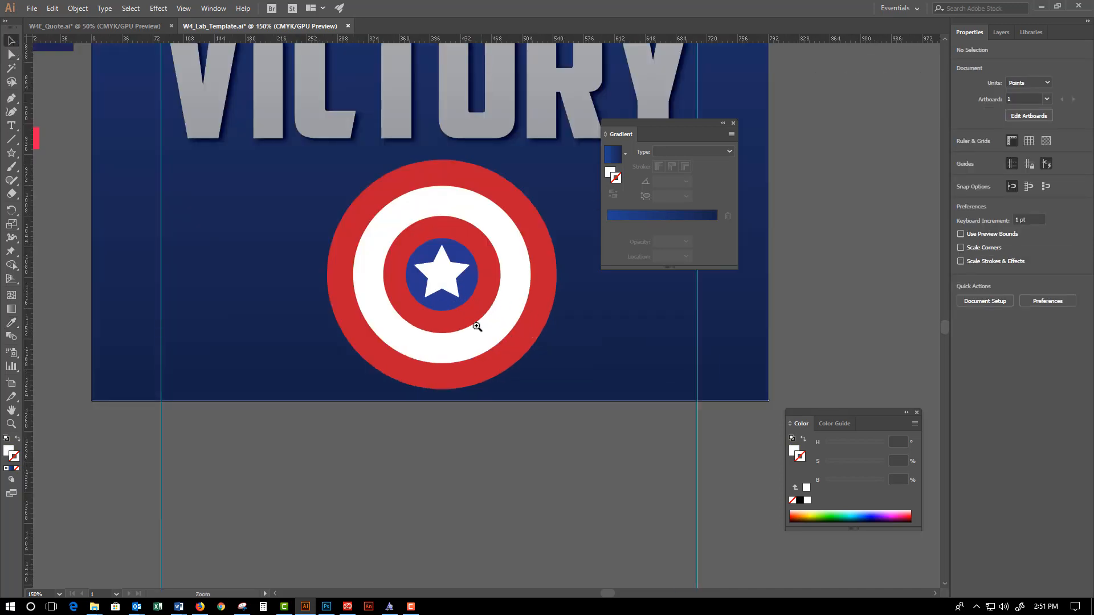
left_click(499, 353)
left_click(478, 323, "shift")
left_click(464, 310, "shift")
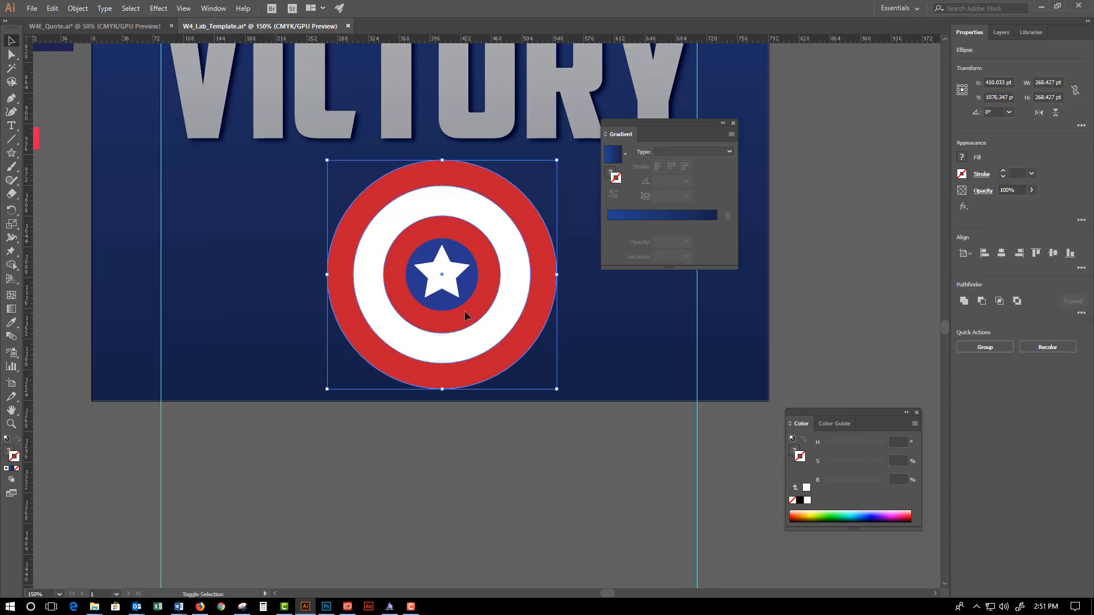
left_click(447, 310, "shift")
left_click(446, 284, "shift")
left_click(999, 256)
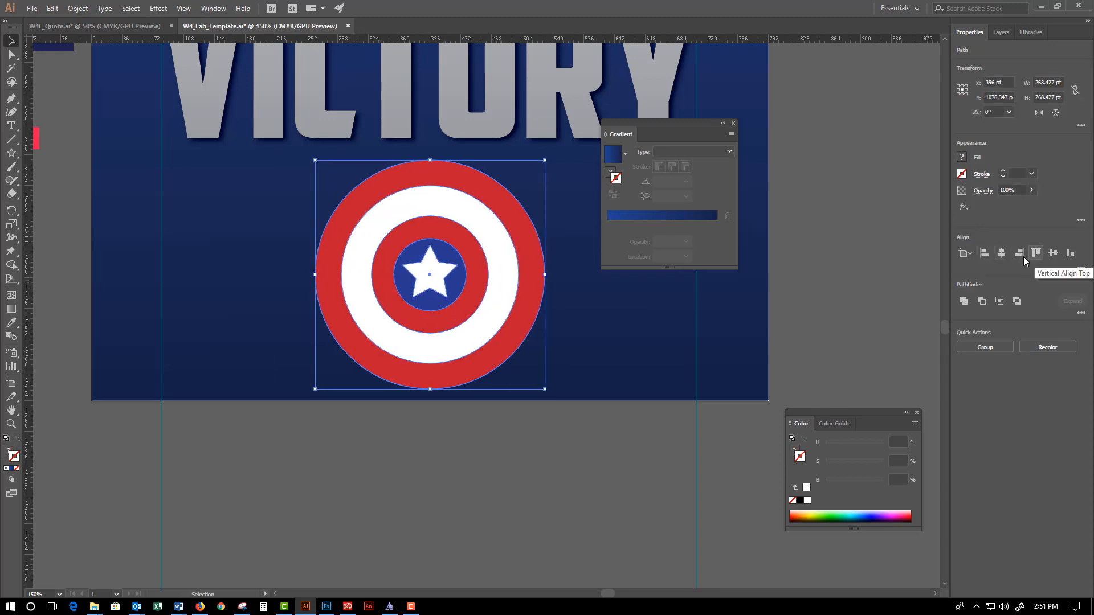
left_click(1052, 254)
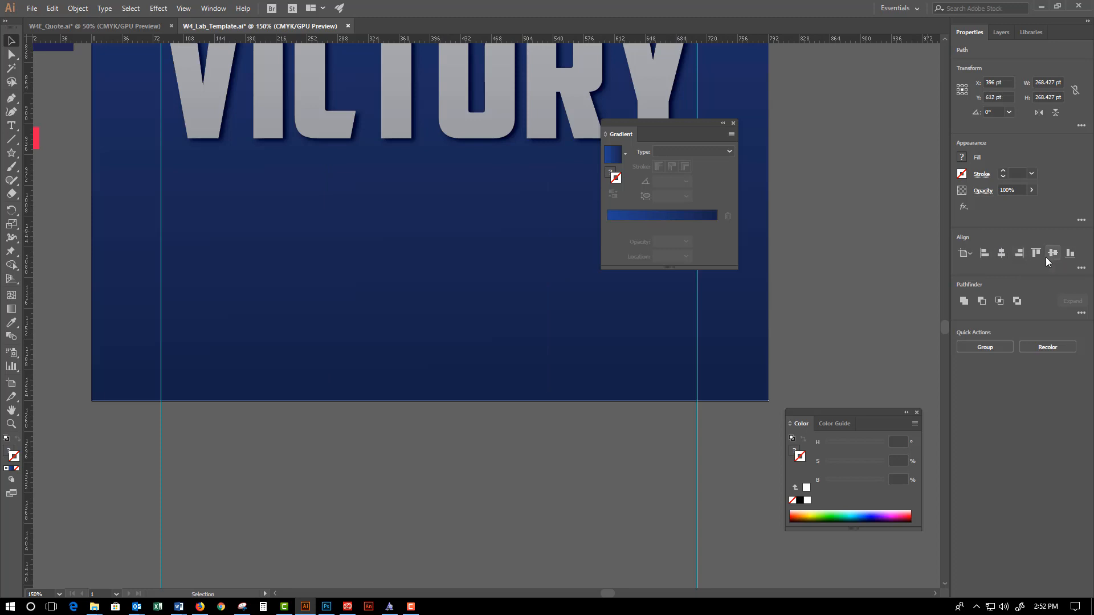
key("ctrl+z")
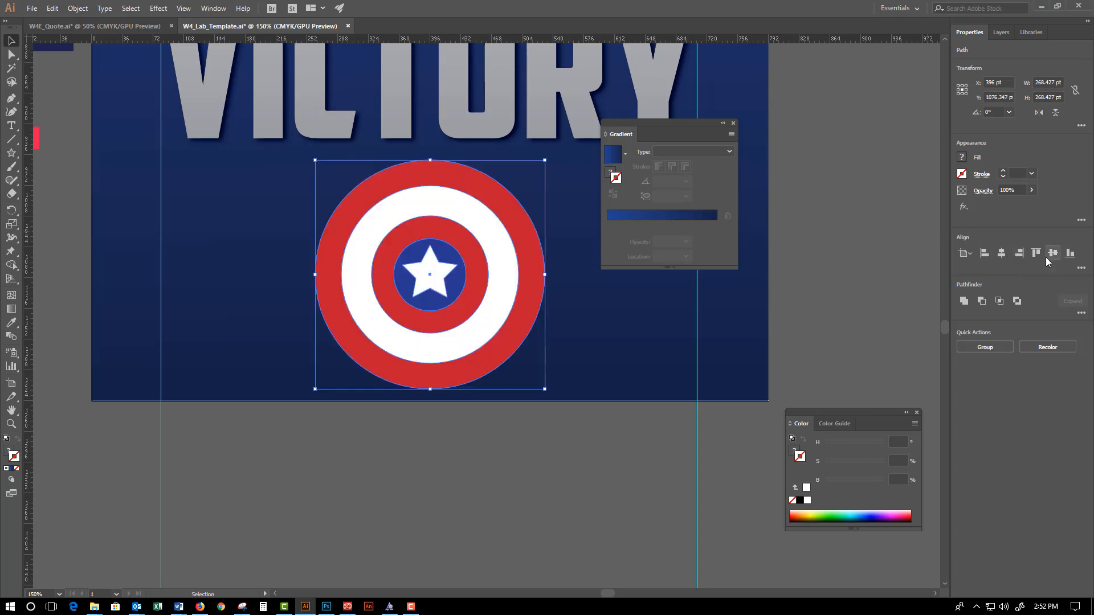
Group the circles and star, scale the shield group down about its centre to about 227 pt wide, and deselect it.
key("ctrl+g")
left_click(644, 451)
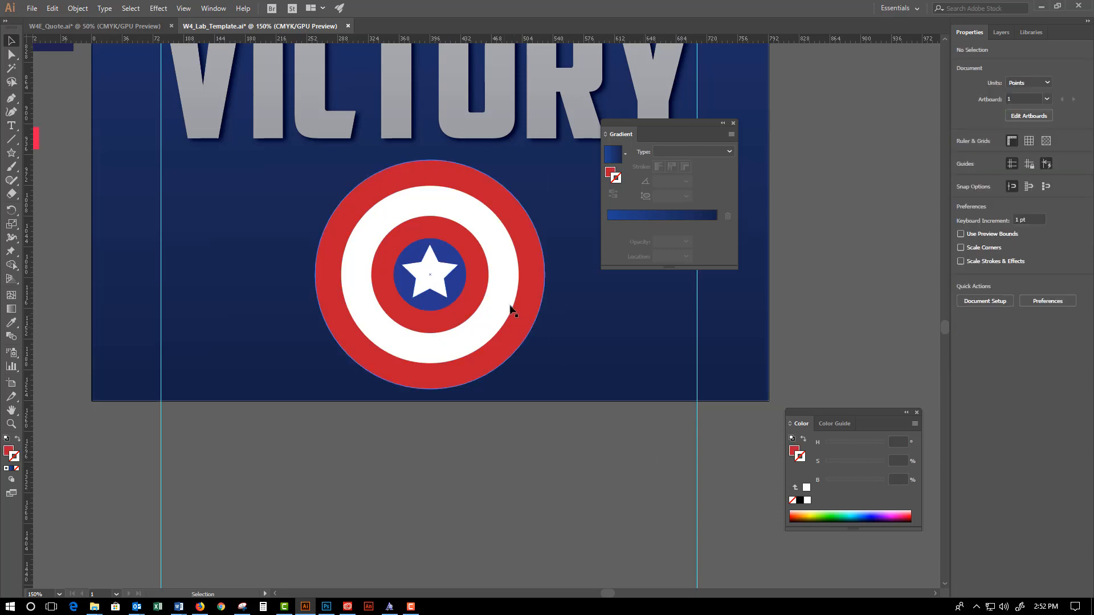
left_click(501, 291)
left_click(525, 284, "ctrl+alt")
left_click(529, 288, "ctrl+alt")
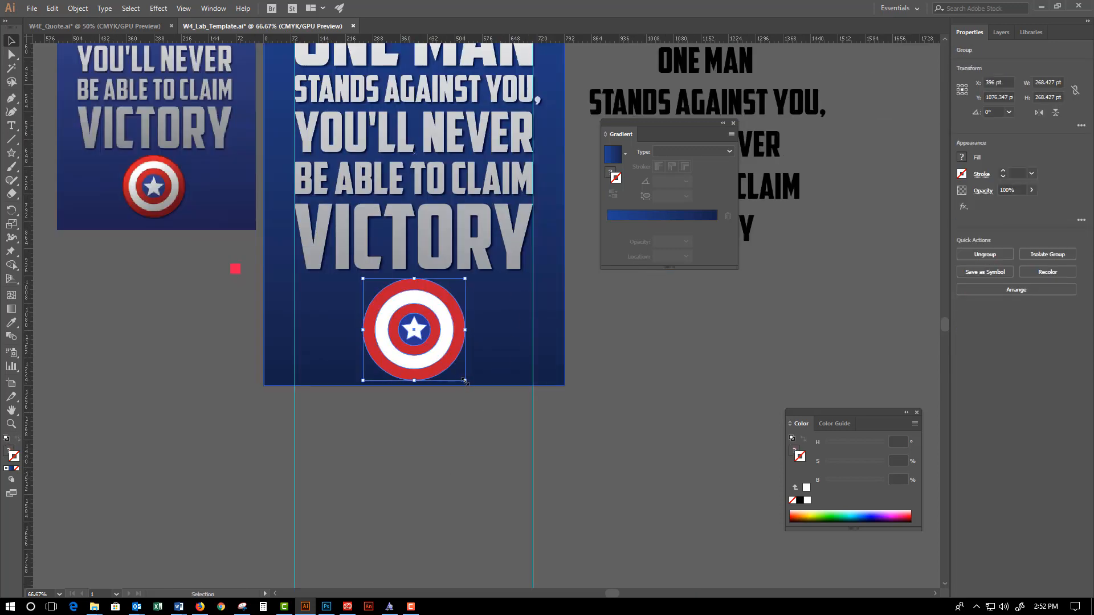
left_click_drag(461, 377, 458, 374)
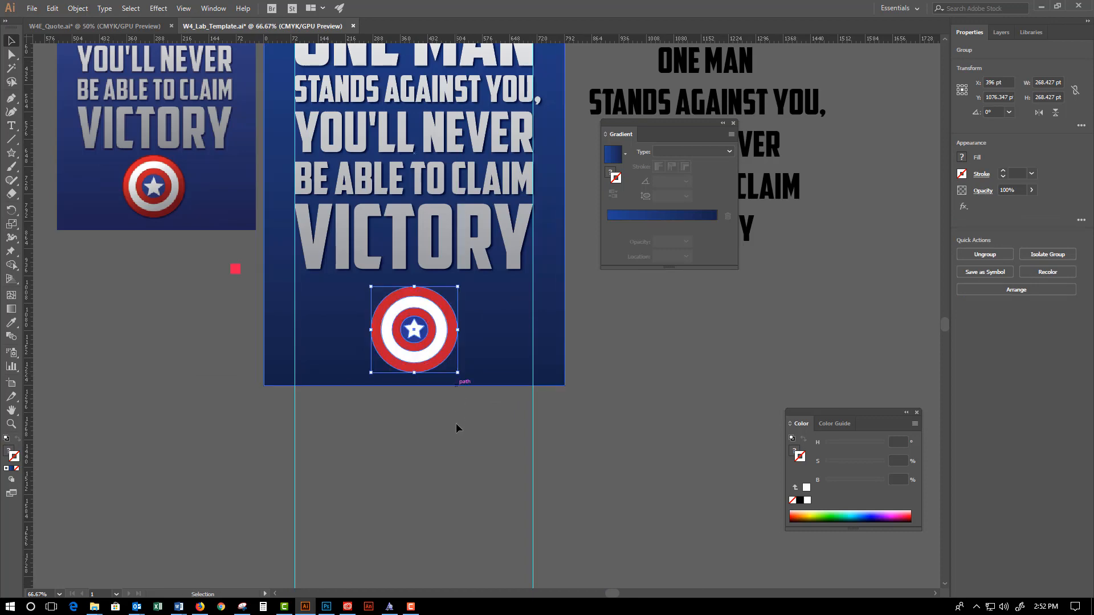
left_click(456, 428)
scroll(464, 301, "up", 3)
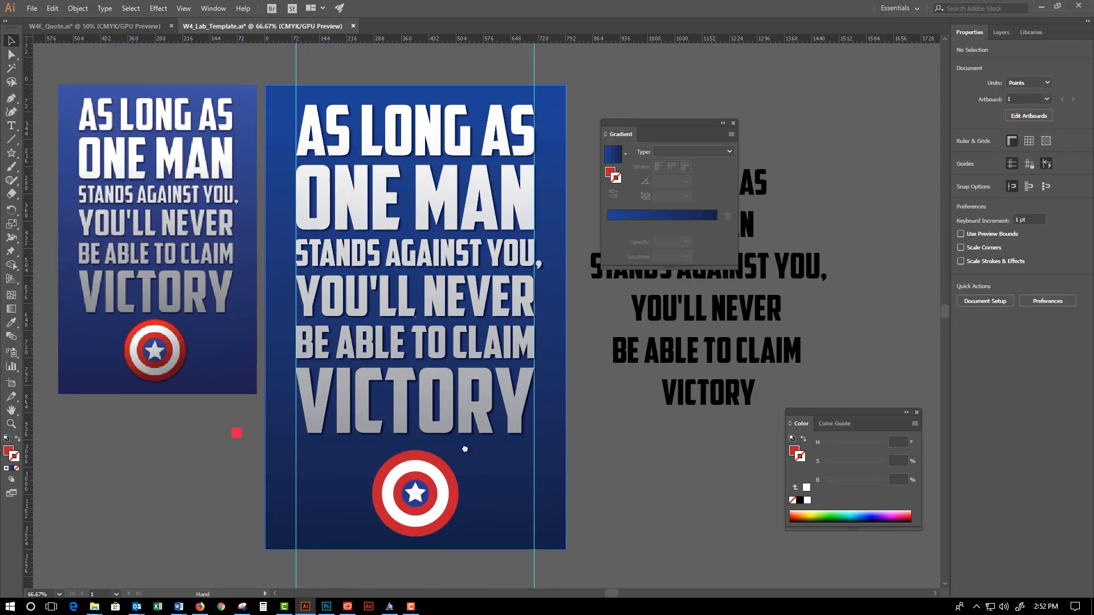
scroll(464, 301, "down", 2)
left_click(436, 407)
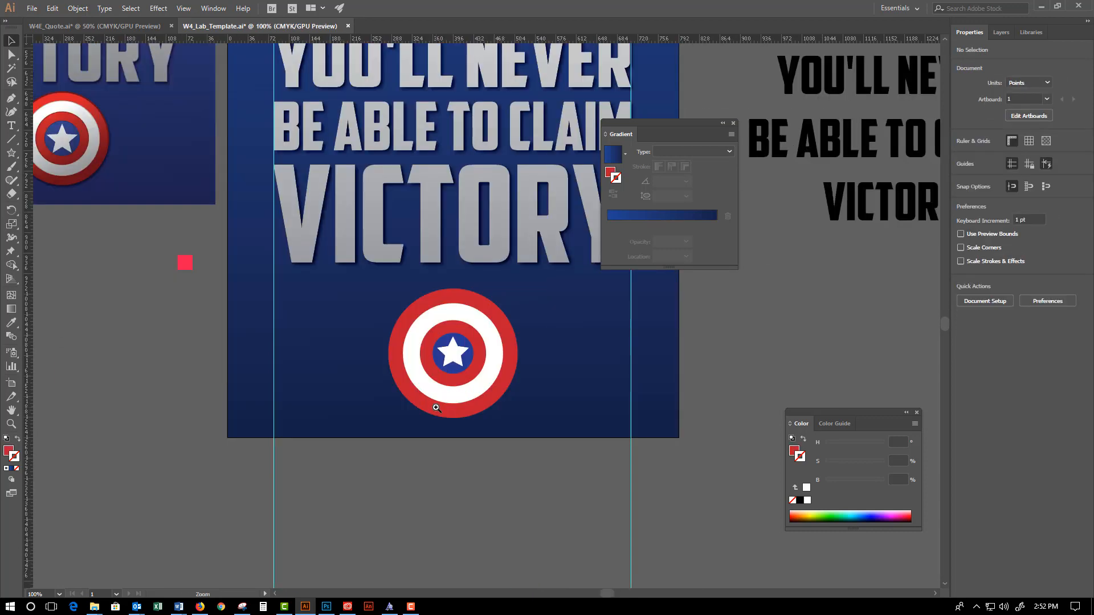
left_click(463, 352)
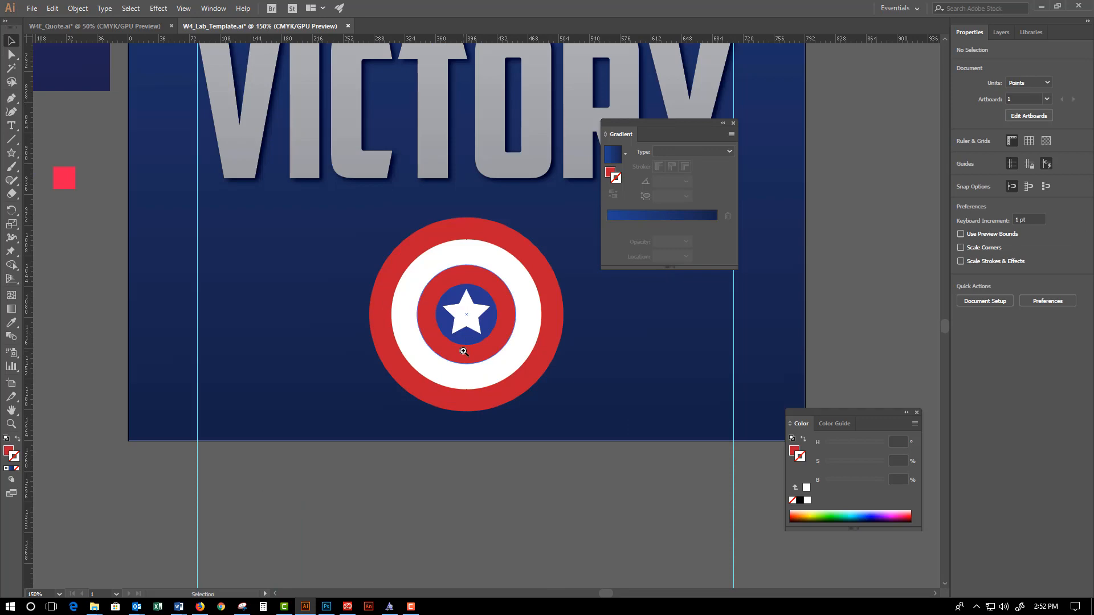
left_click_drag(288, 198, 223, 189)
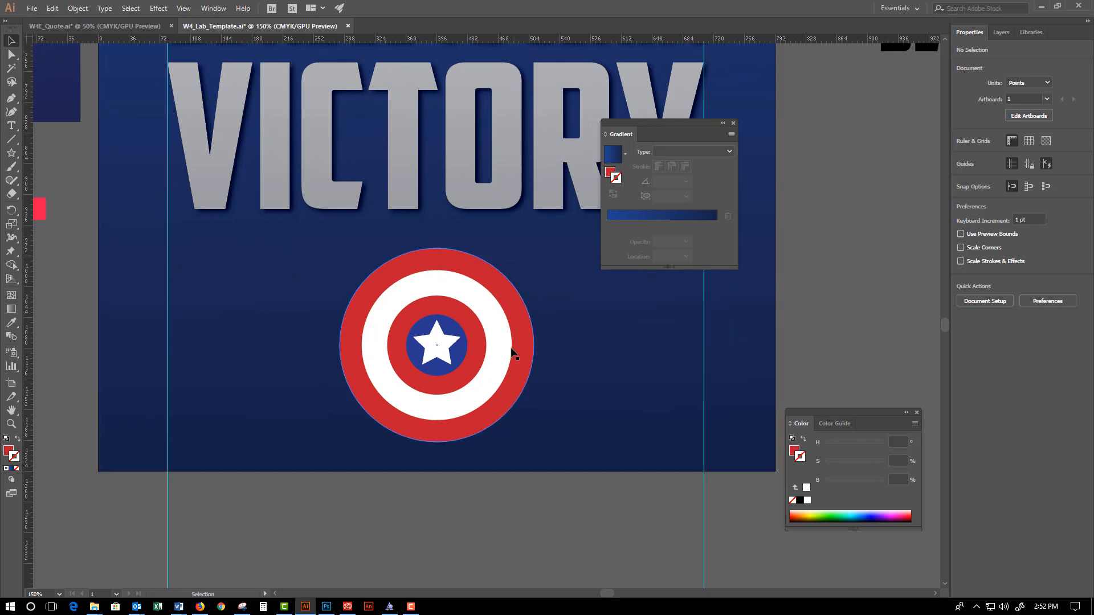
left_click(495, 312)
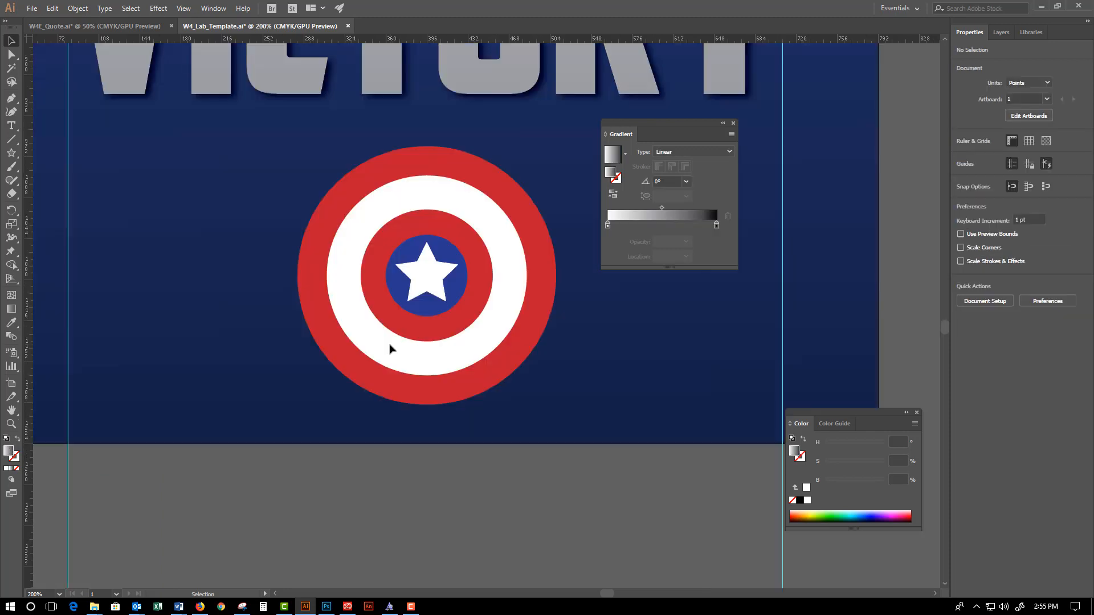
Select the pasted copy of the outermost red circle, move it away from the shield, and undo the move.
left_click(397, 393)
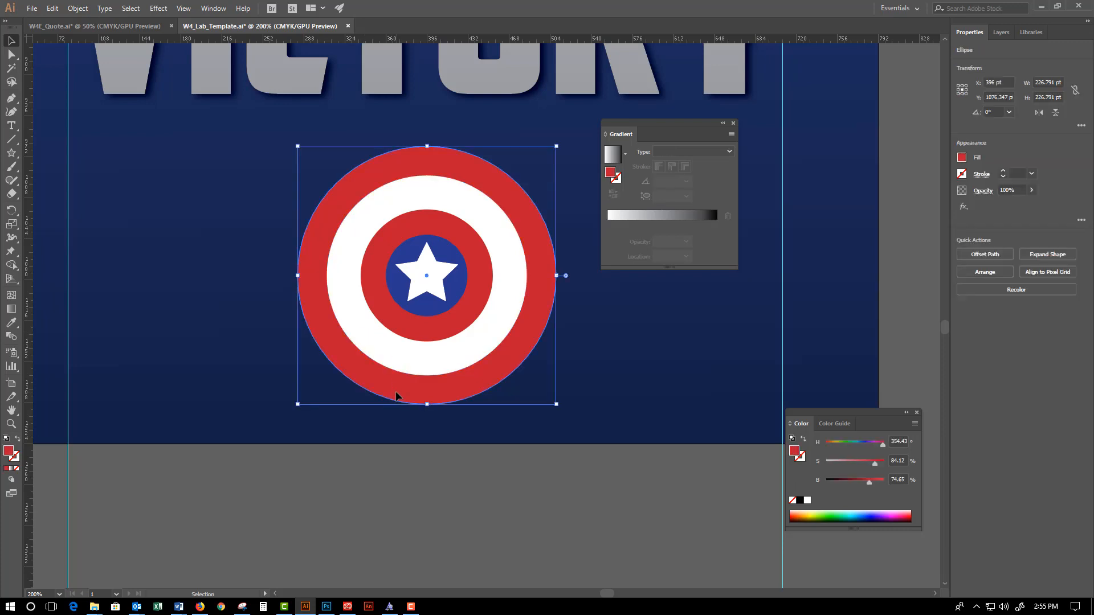
key("a")
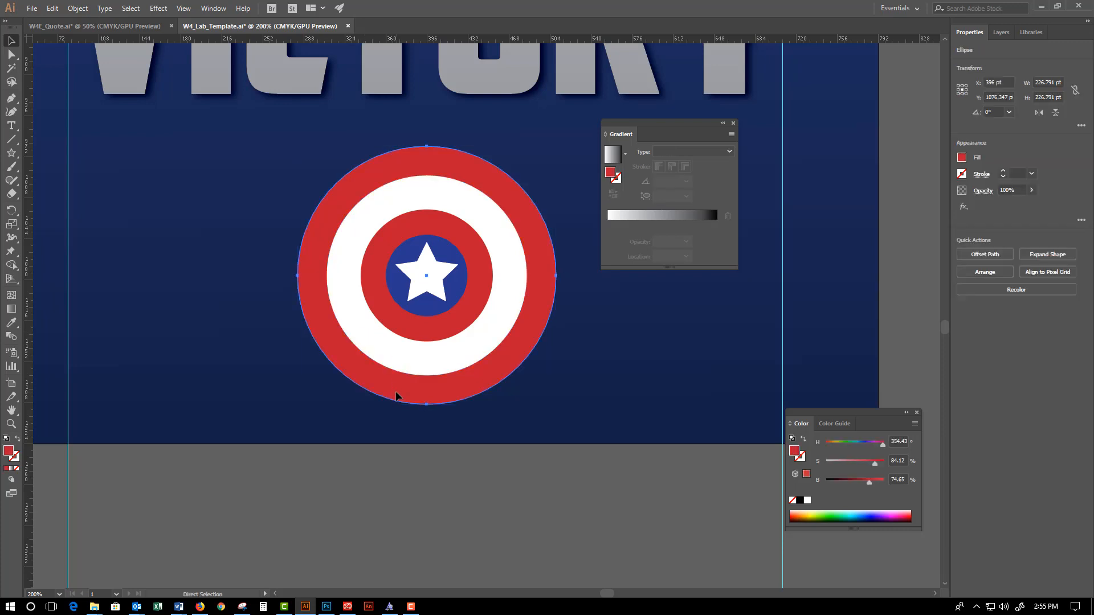
key("v")
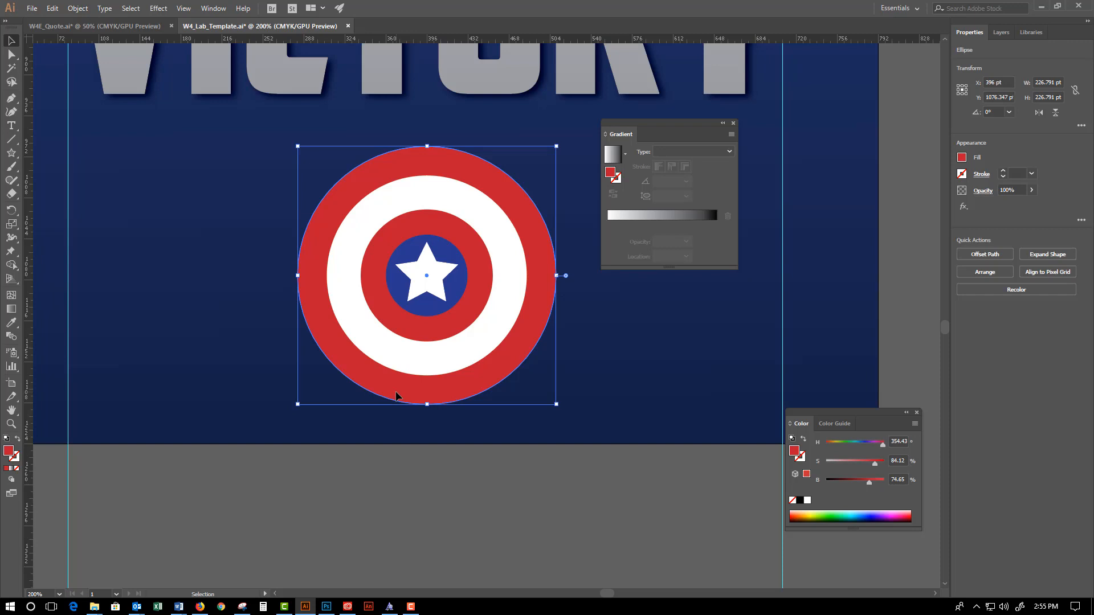
left_click_drag(397, 394, 262, 523)
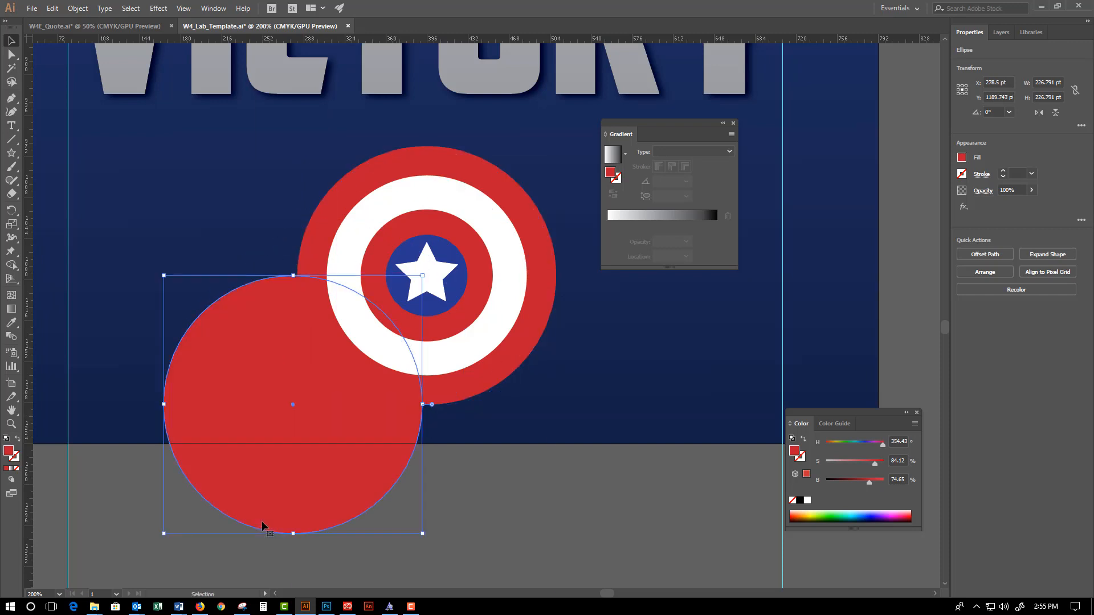
key("ctrl+z")
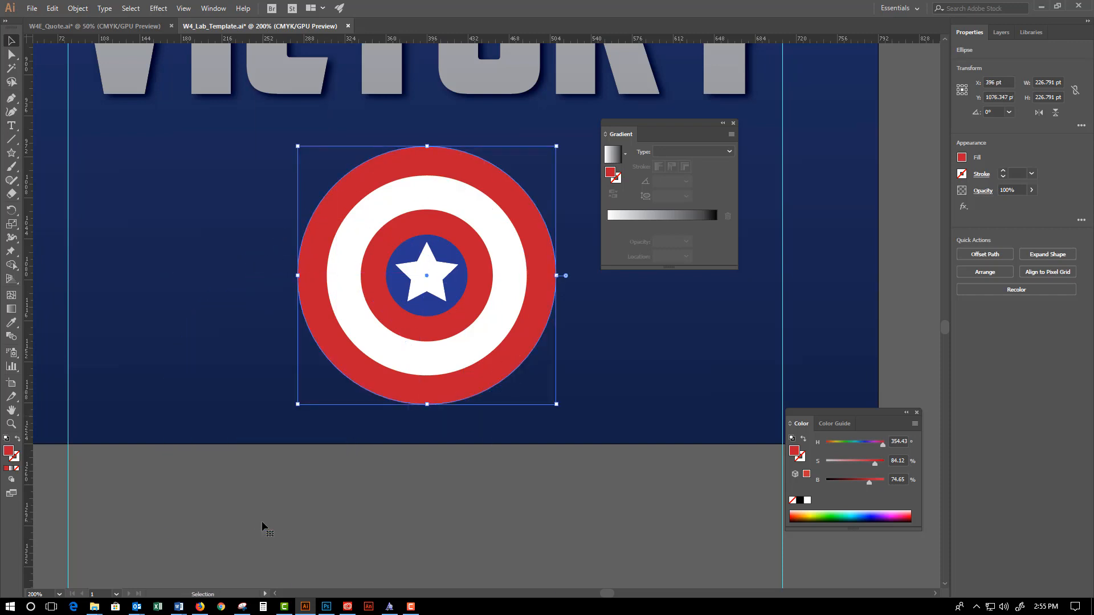
Bring the pasted red circle to the front, above the rest of the shield.
right_click(453, 385)
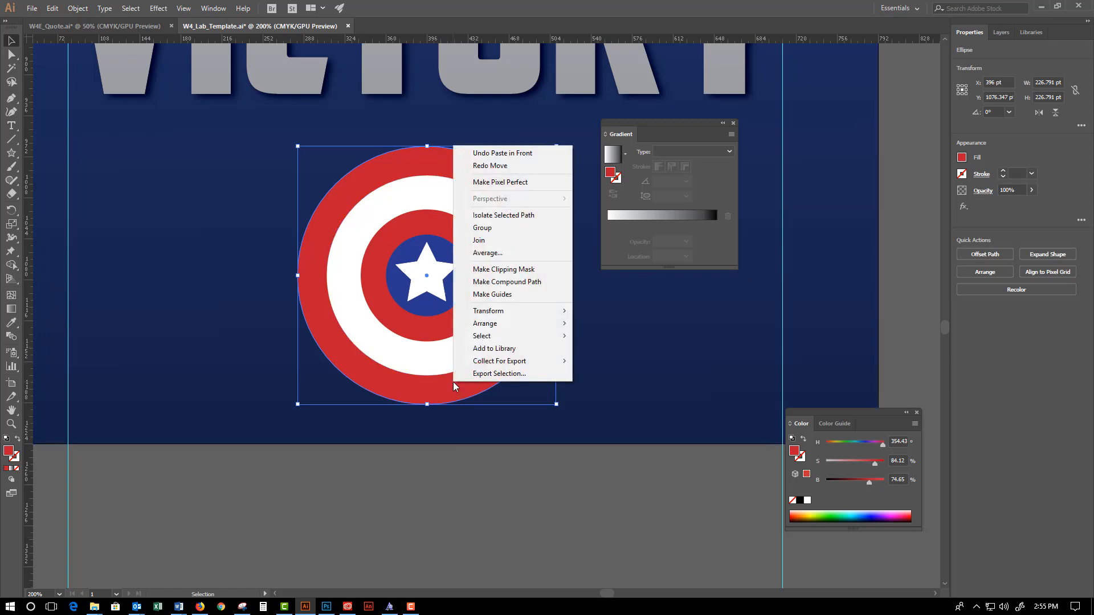
mouse_move(526, 327)
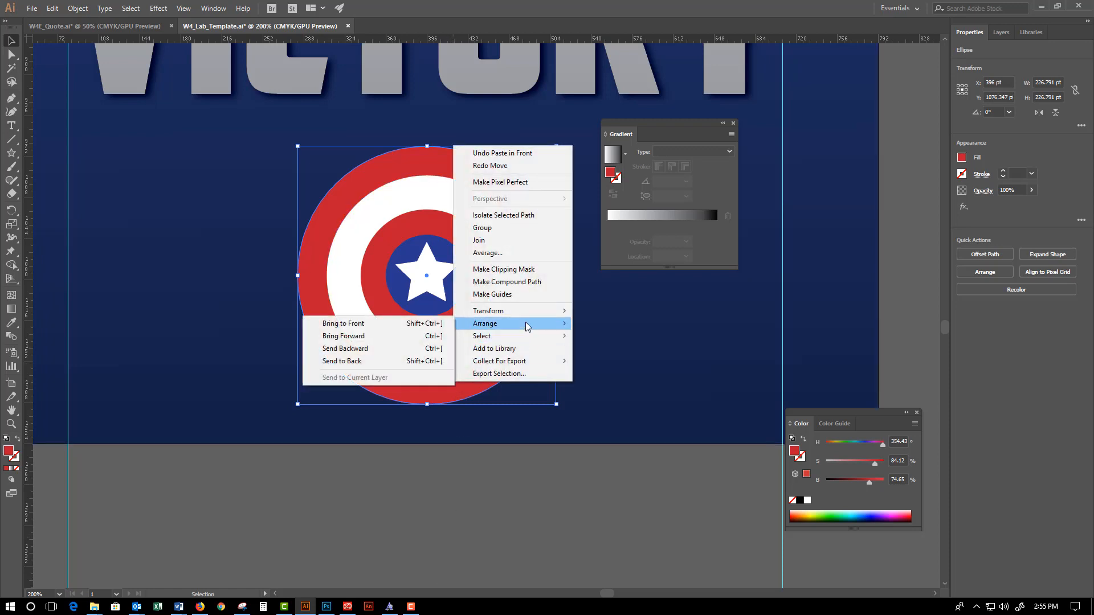
left_click(399, 324)
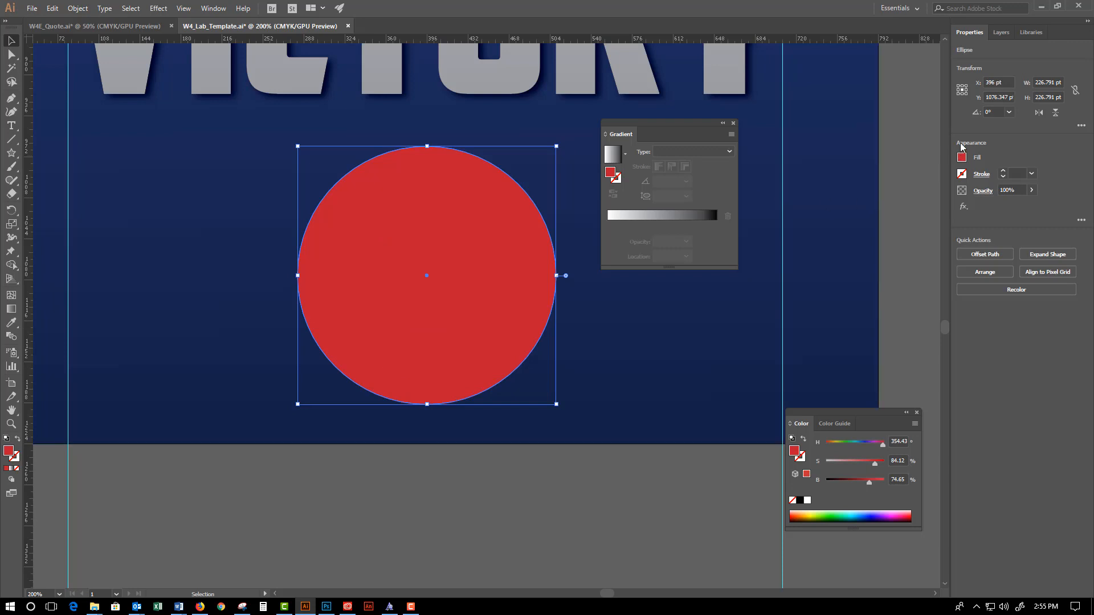
Fill the front circle with the white-to-black linear gradient and set its blending mode to Multiply.
left_click(960, 158)
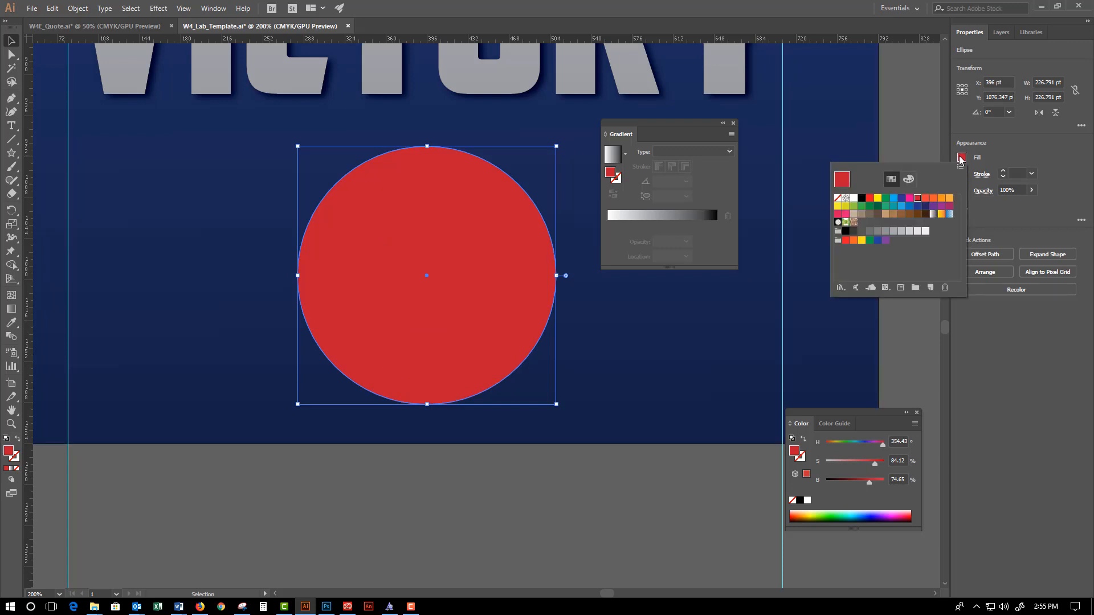
left_click(933, 214)
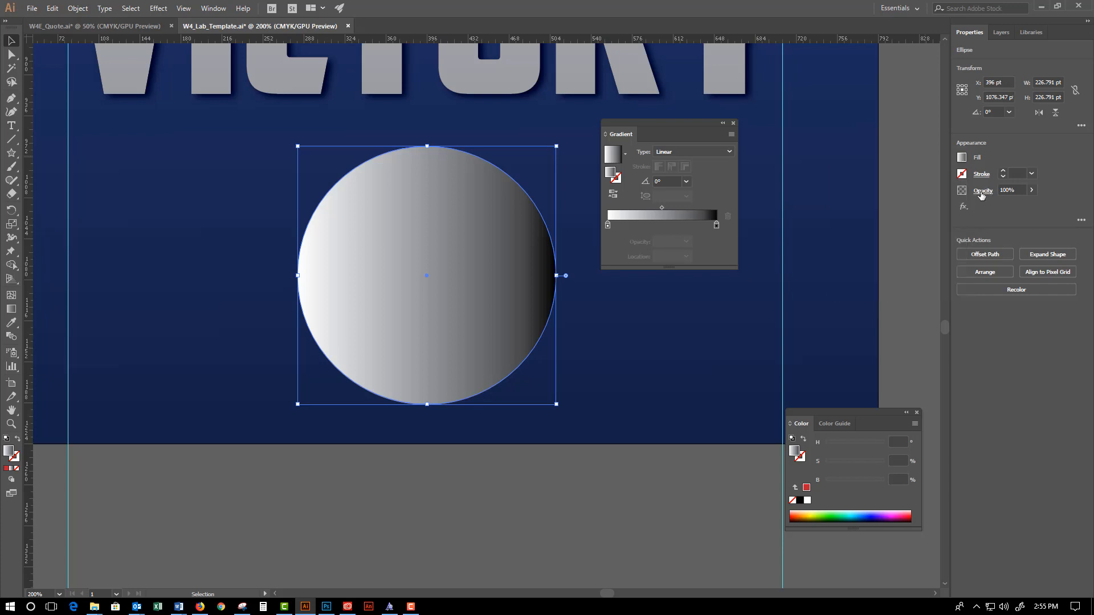
left_click(982, 191)
left_click(910, 212)
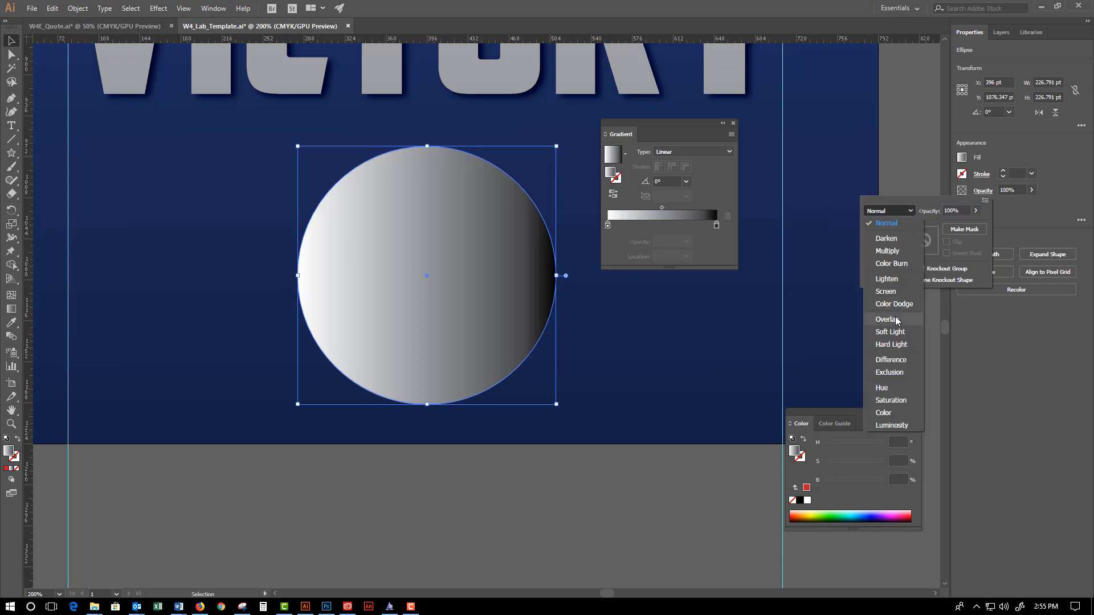
left_click(887, 251)
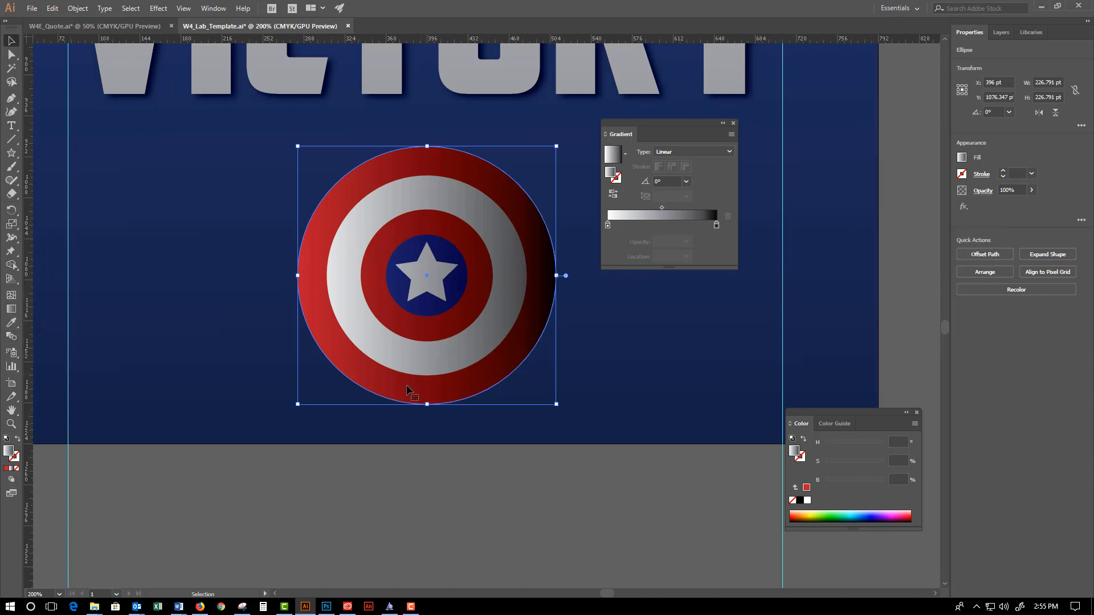
Redraw the front circle's gradient vertically at about -90°, white just above the star to black below the shield, and deselect it.
left_click(11, 309)
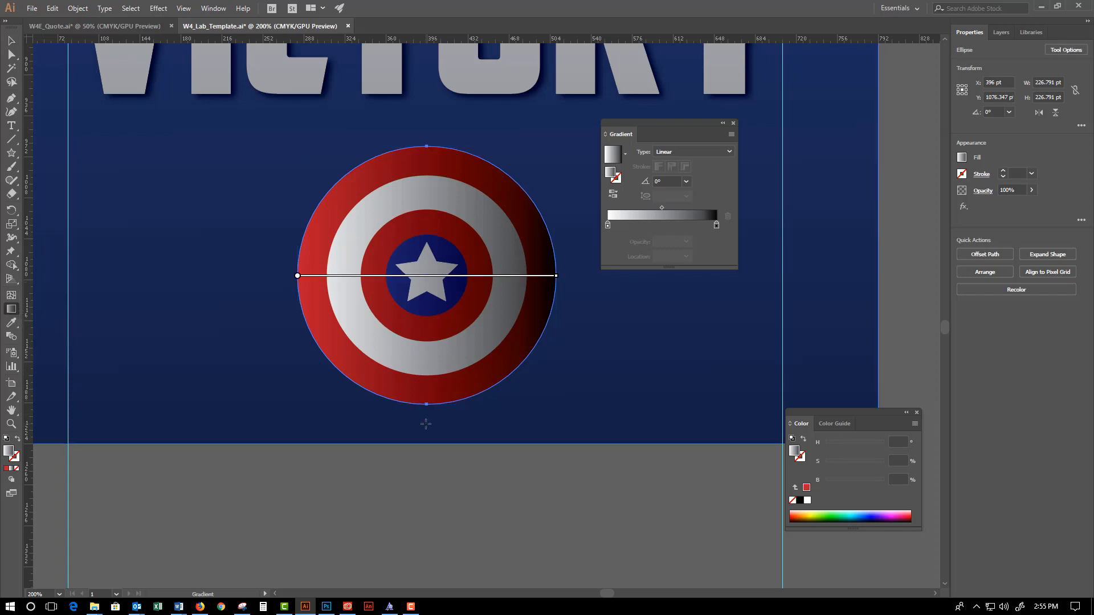
left_click_drag(426, 424, 454, 389)
left_click_drag(455, 169, 455, 477)
left_click_drag(470, 231, 472, 437)
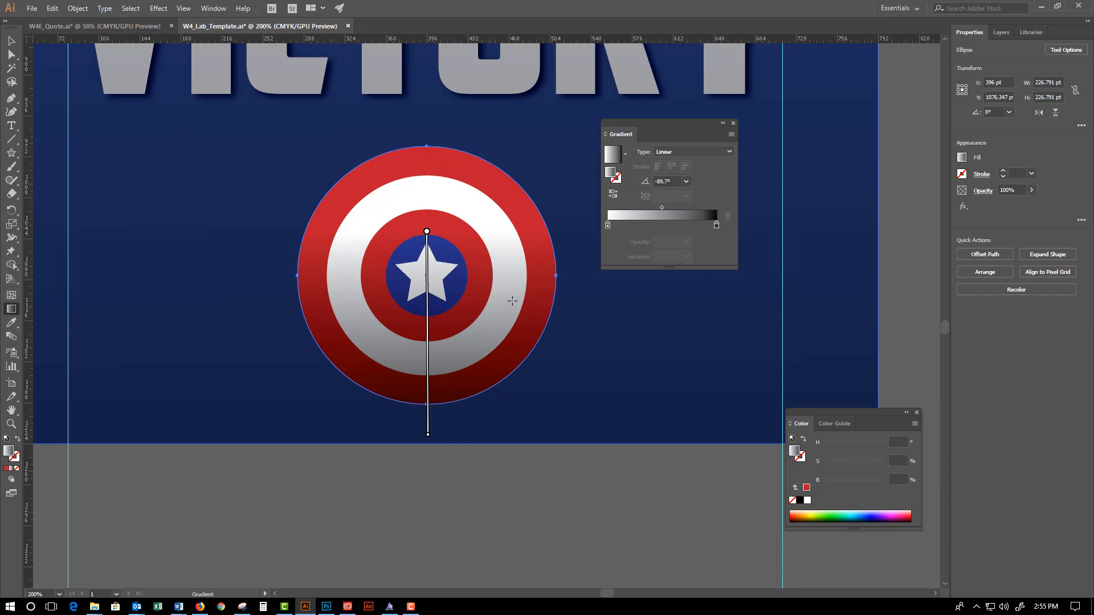
key("v")
left_click(379, 445)
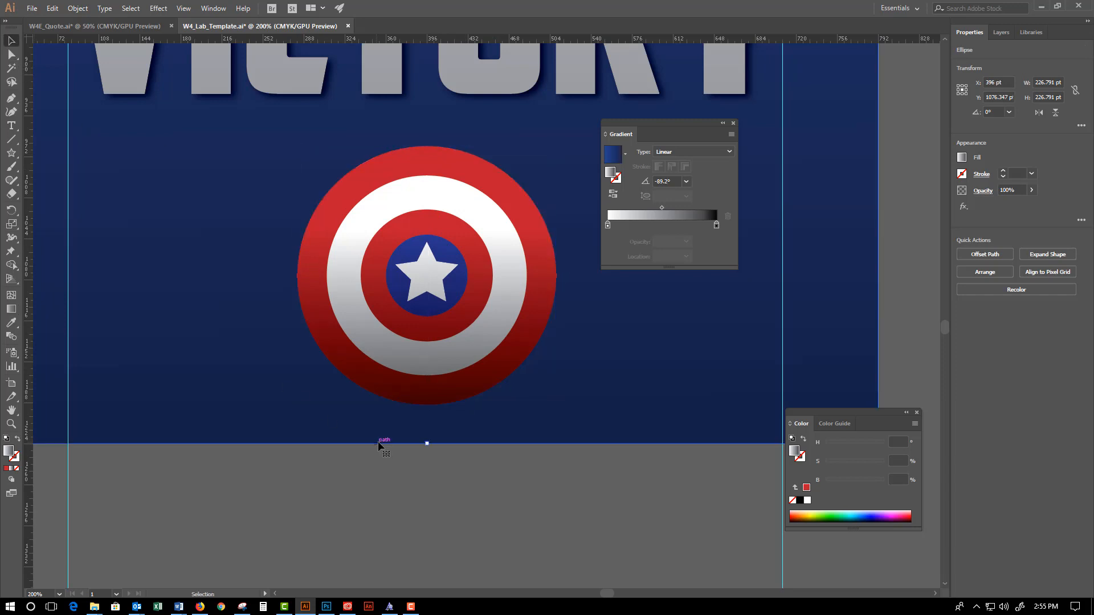
left_click(463, 488)
Group the shield artwork with its gradient overlay circle, leaving the blue background out, and deselect the group.
key("ctrl+minus")
key("ctrl+minus")
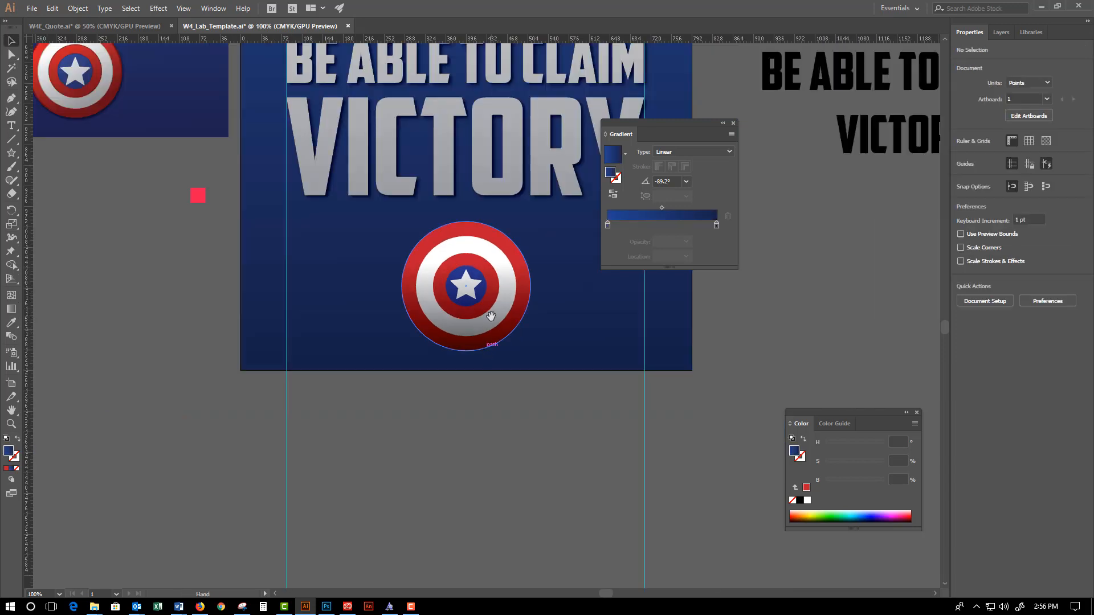
left_click_drag(491, 316, 447, 357)
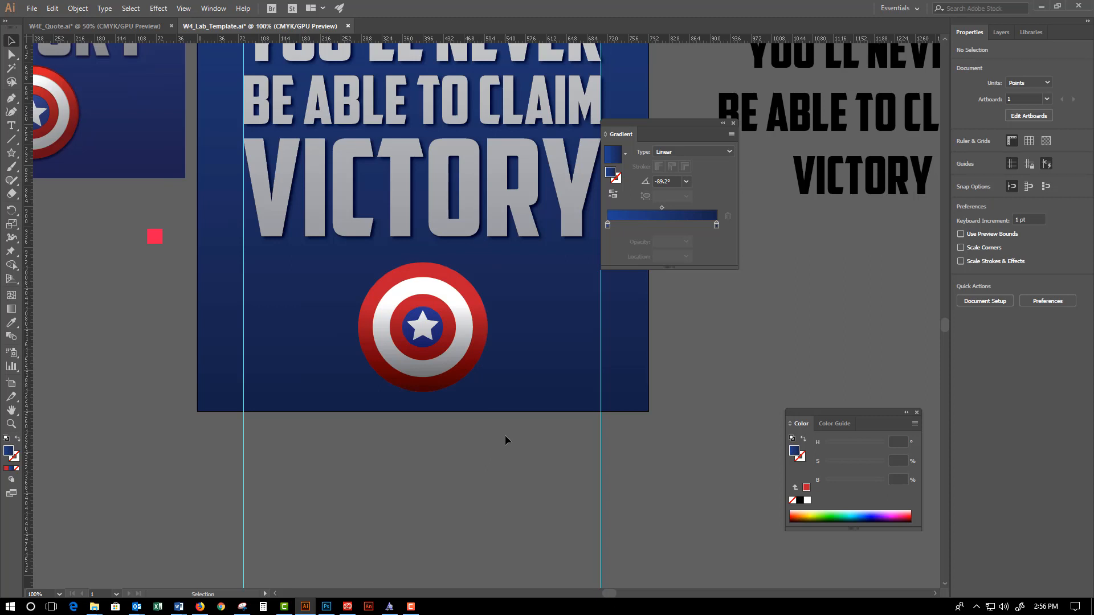
left_click_drag(504, 435, 336, 288)
left_click(321, 390, "shift")
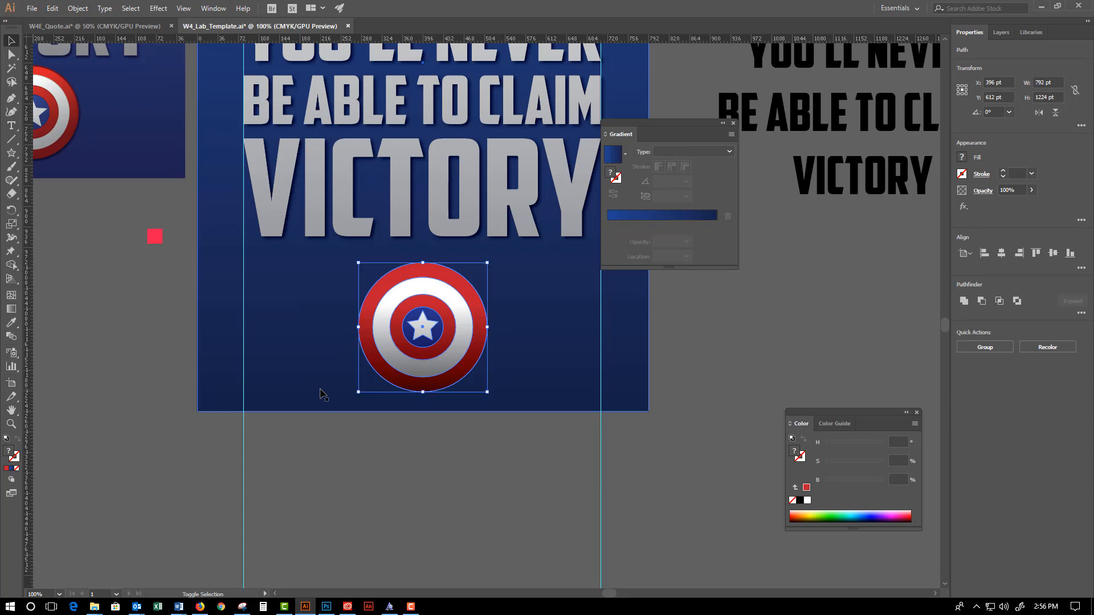
right_click(462, 337)
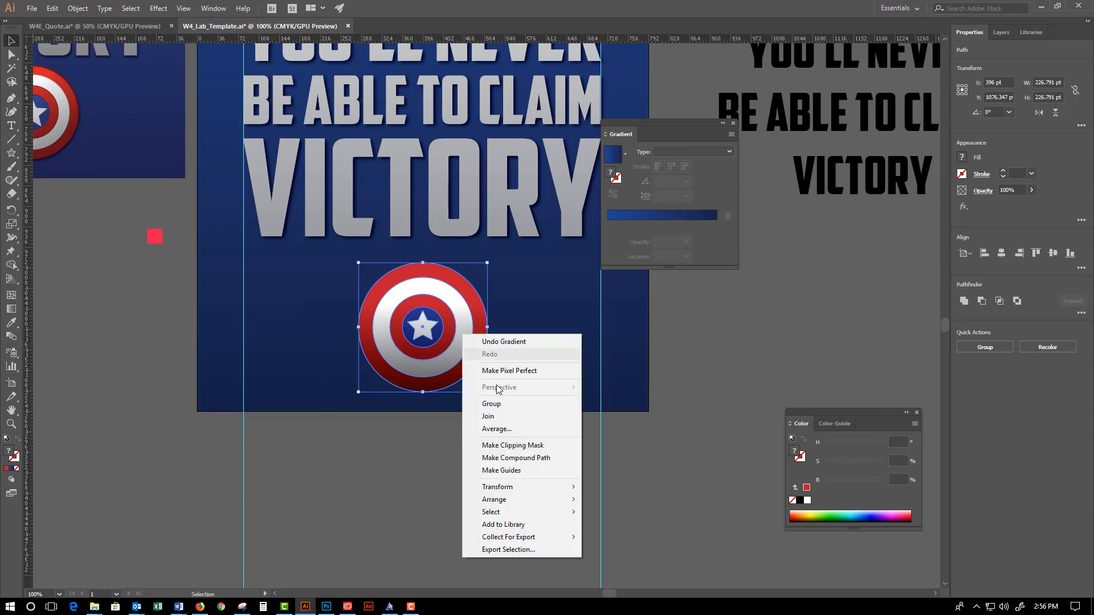
left_click(504, 405)
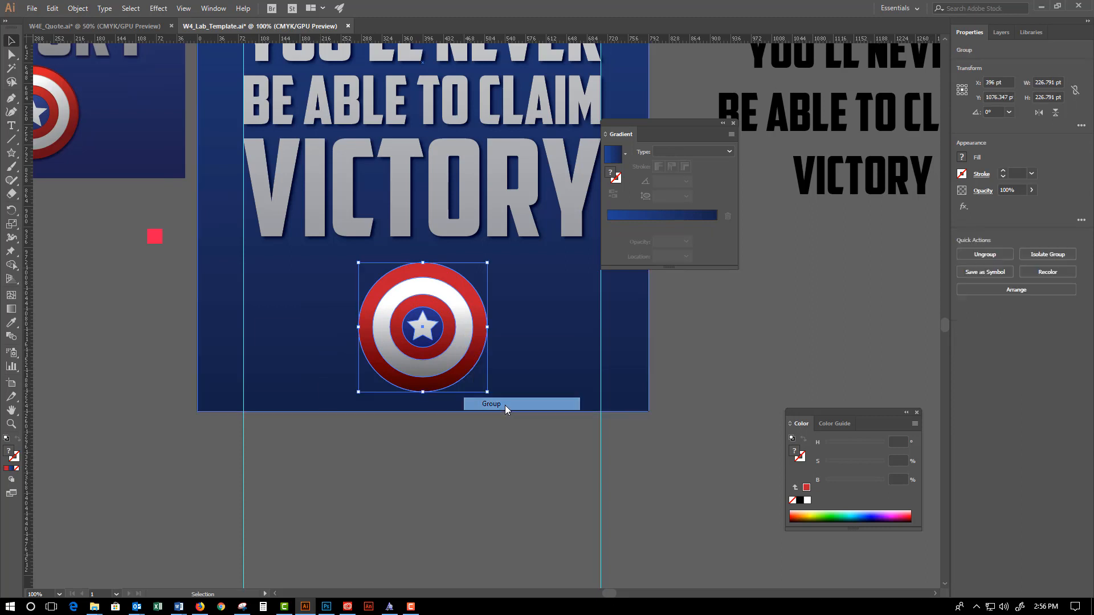
left_click(506, 460)
Apply a Multiply drop shadow to the shield group with 75% opacity, 4 pt X offset, 3 pt Y offset and 3 pt blur, and deselect it.
mouse_move(438, 350)
left_mouse_down()
mouse_move(433, 296)
mouse_move(438, 349)
left_mouse_up()
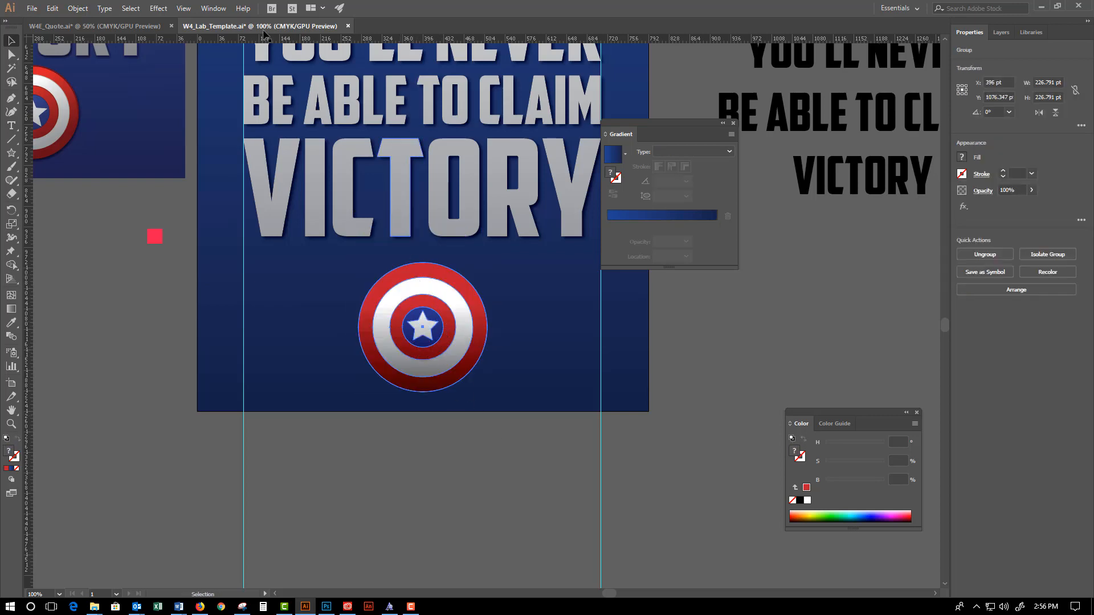
left_click(209, 11)
mouse_move(158, 8)
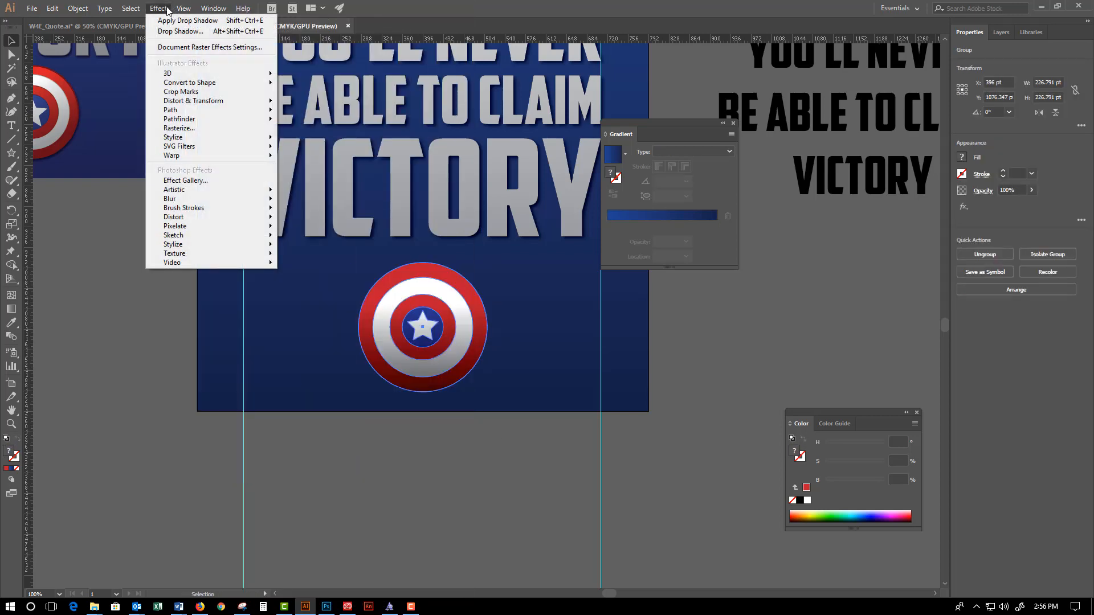
mouse_move(196, 144)
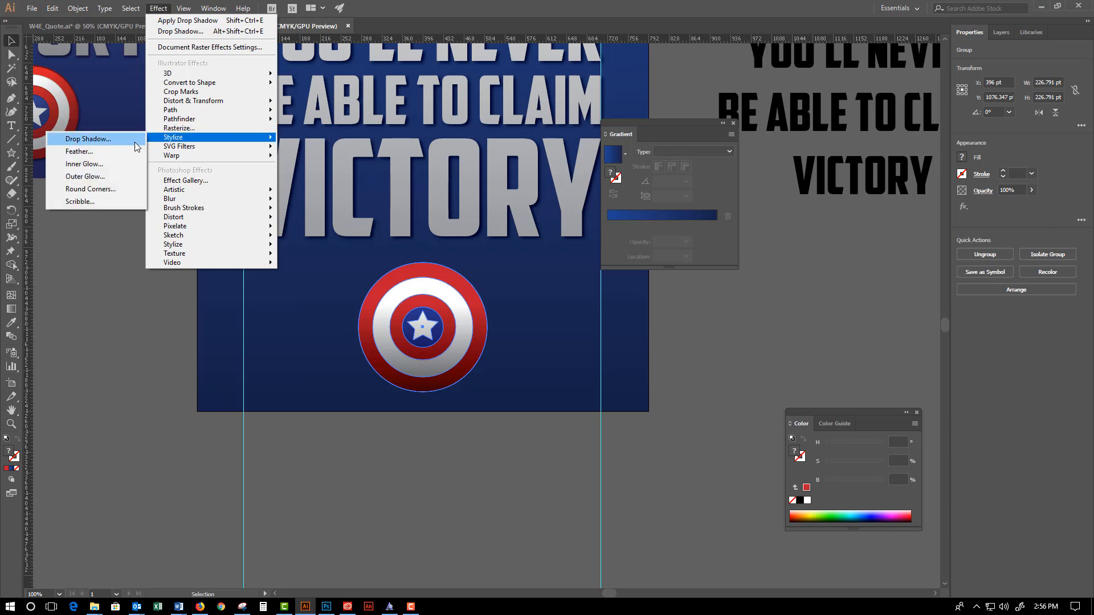
left_click(111, 139)
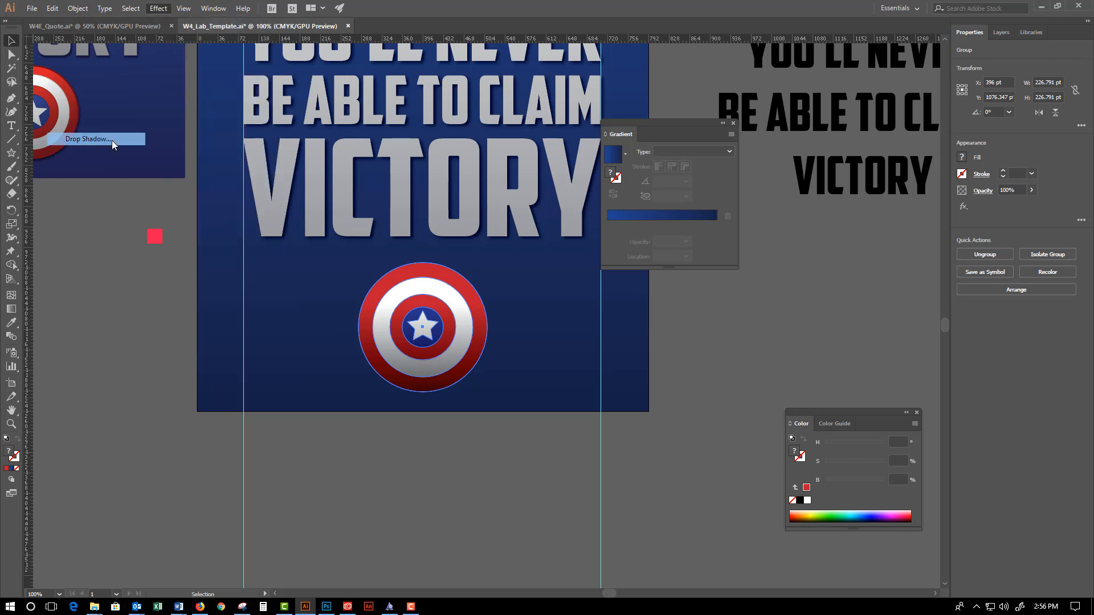
left_click(563, 353)
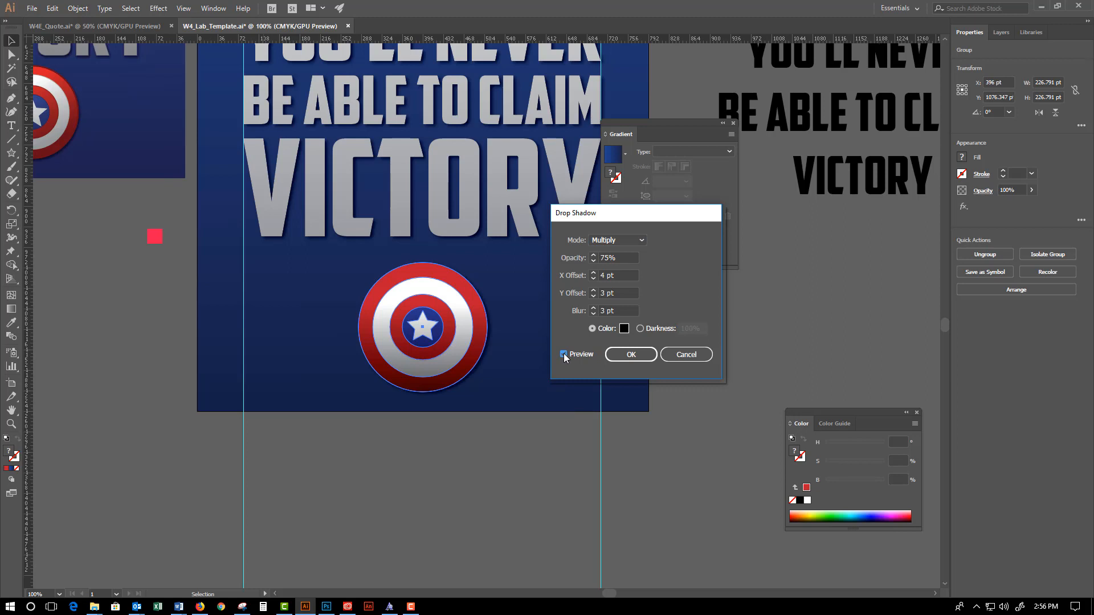
left_click(633, 354)
key("ctrl+minus")
key("ctrl+minus")
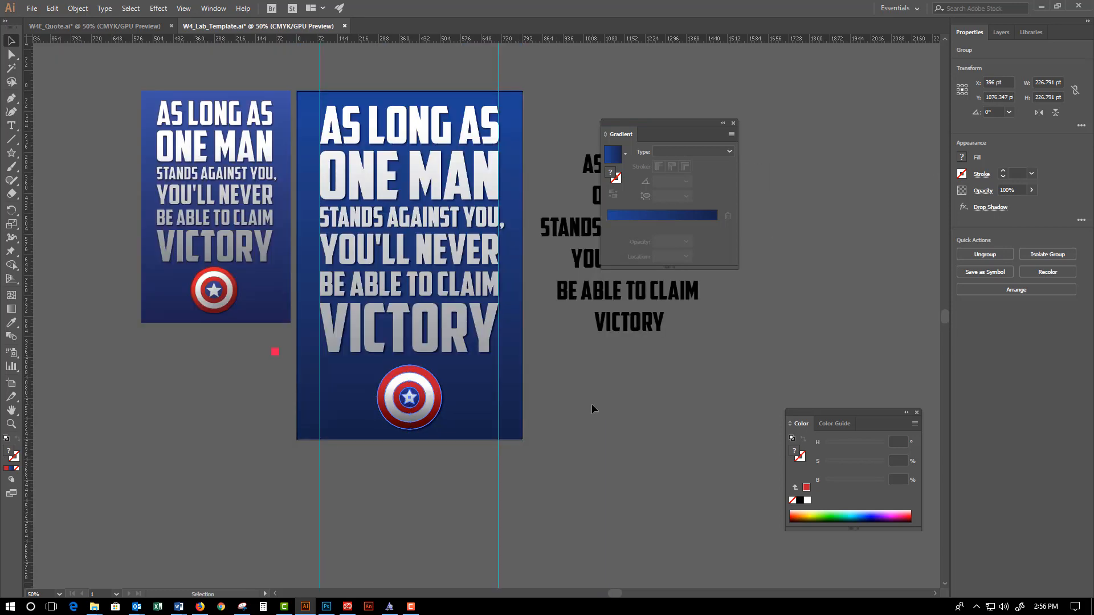
left_click(591, 405)
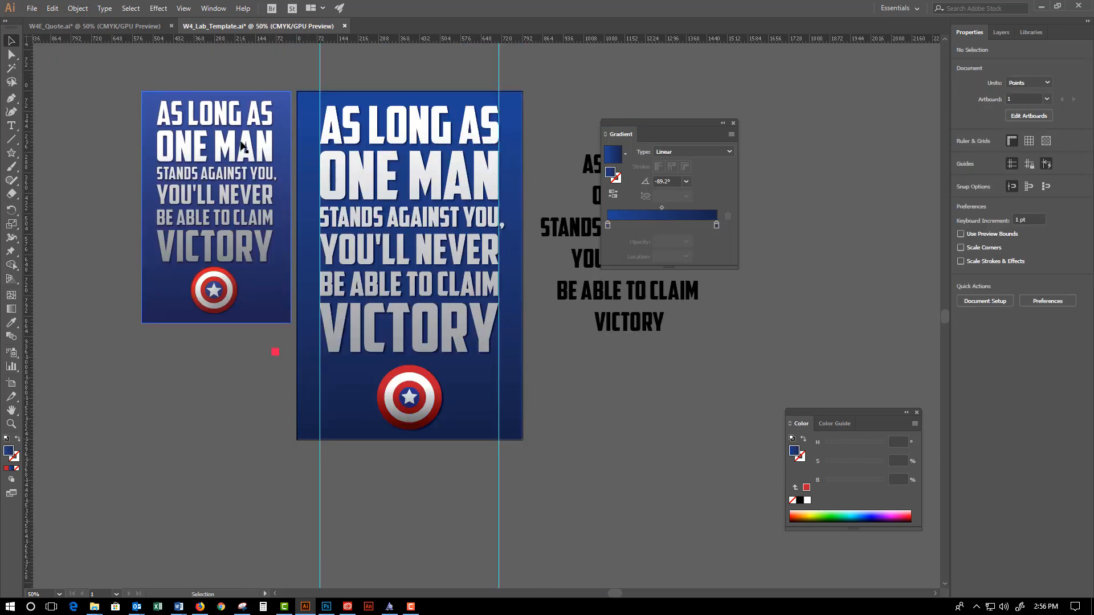